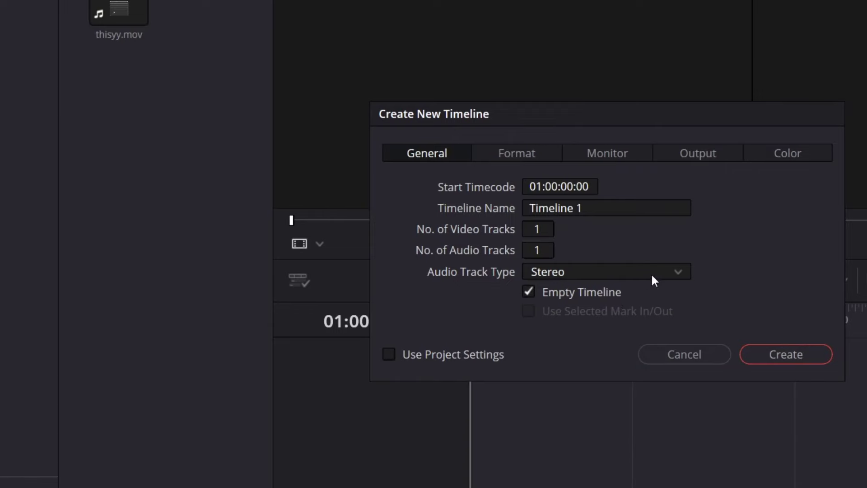
# Create an empty 1920 x 1080 timeline with a frame rate of 30 frames per second
pyautogui.click(521, 155)
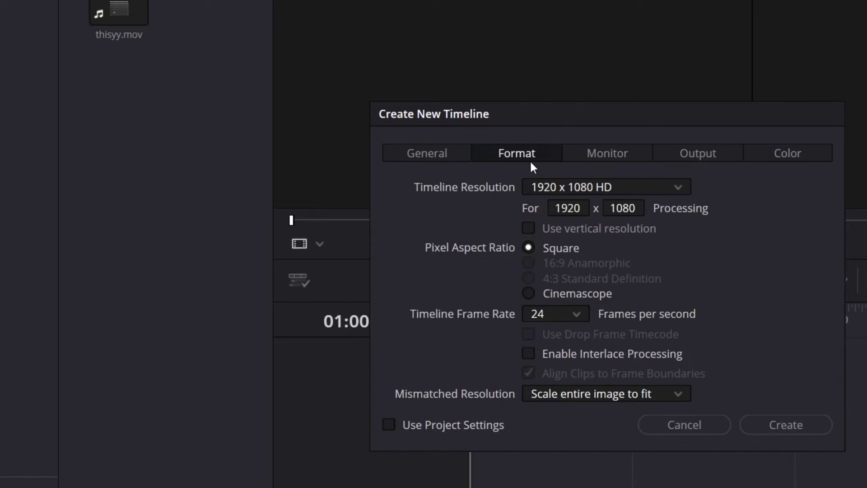
pyautogui.click(576, 315)
pyautogui.click(555, 445)
pyautogui.click(790, 425)
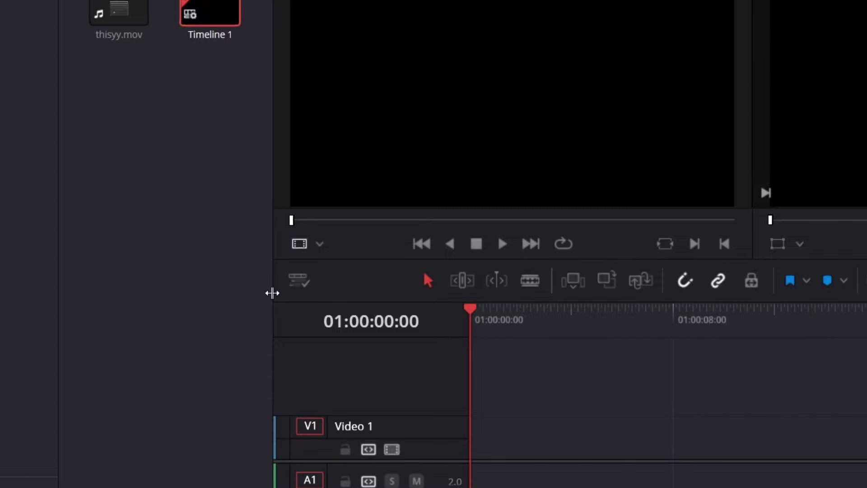
# Create a new Fusion composition clip in the Master bin with a frame rate of 30
pyautogui.rightClick(151, 94)
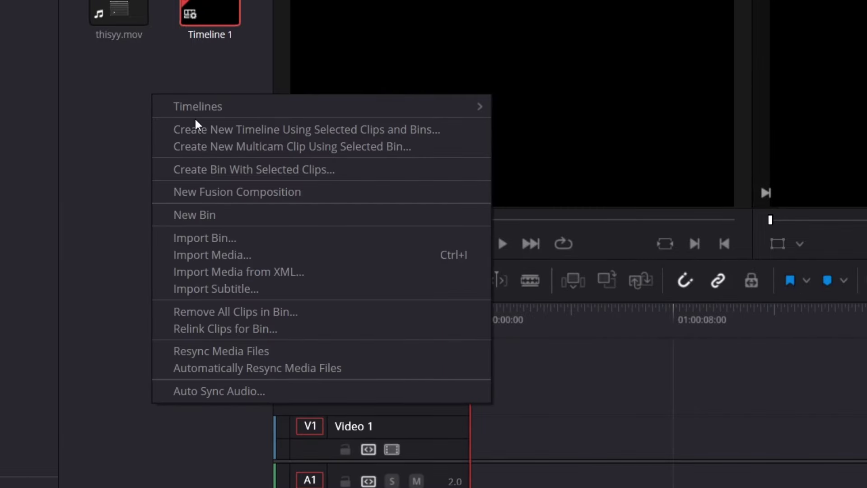
pyautogui.click(202, 190)
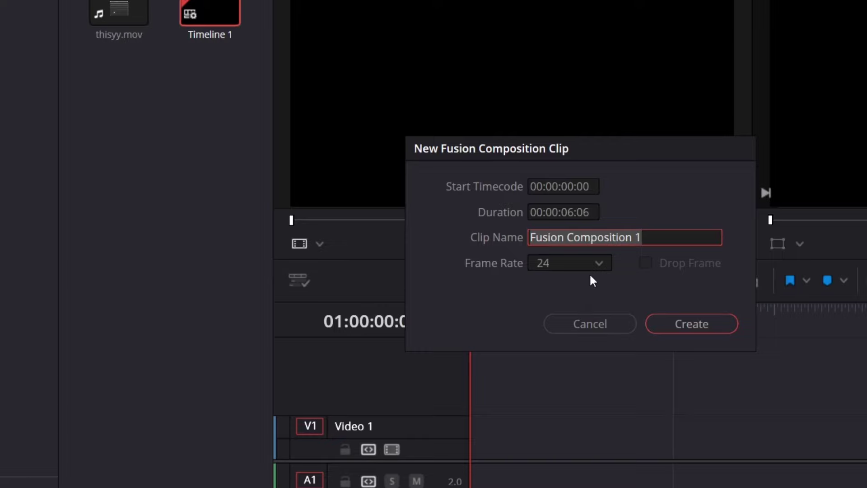
pyautogui.click(596, 263)
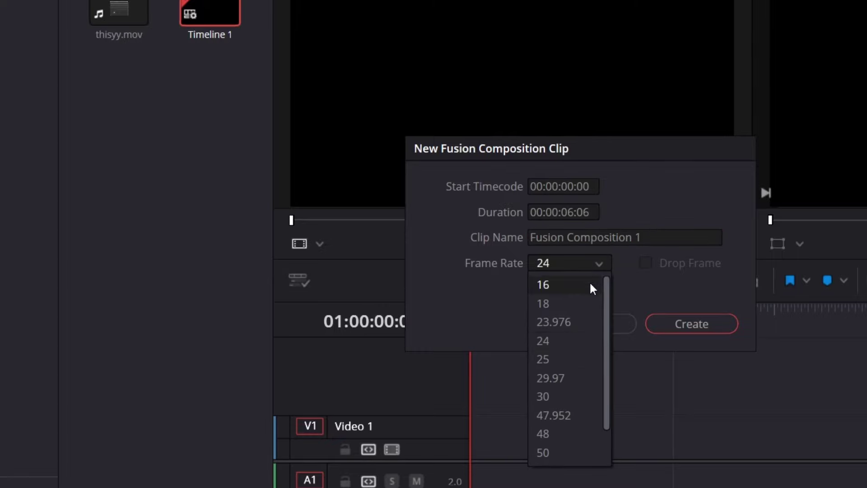
pyautogui.click(568, 397)
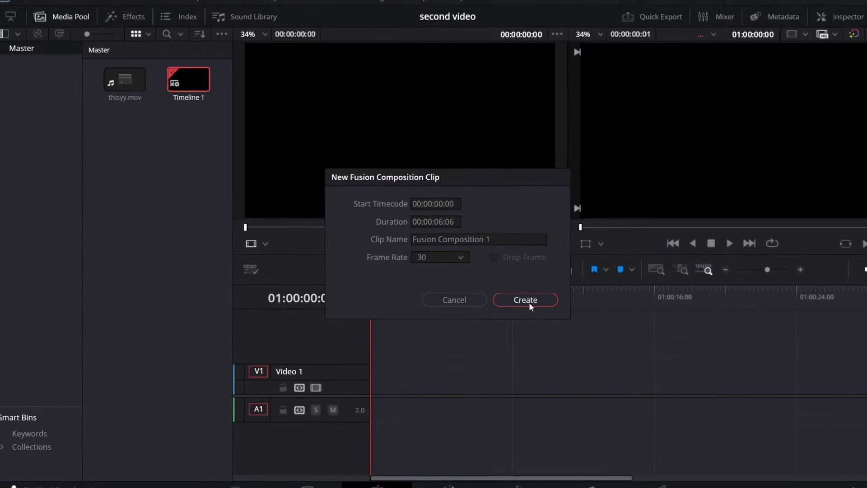
pyautogui.click(695, 330)
# Place the Fusion composition at the start of track Video 1 and open it on the Fusion page
pyautogui.moveTo(119, 13); pyautogui.dragTo(540, 445)
pyautogui.moveTo(409, 378); pyautogui.dragTo(372, 361)
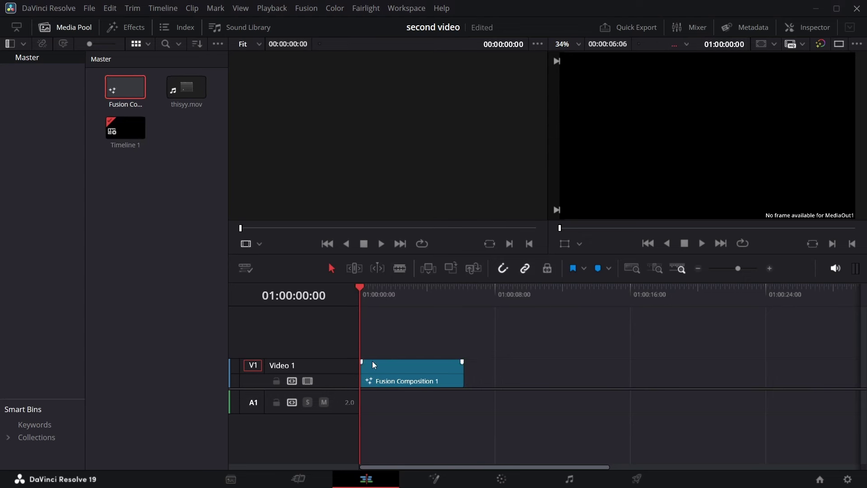
pyautogui.click(400, 376)
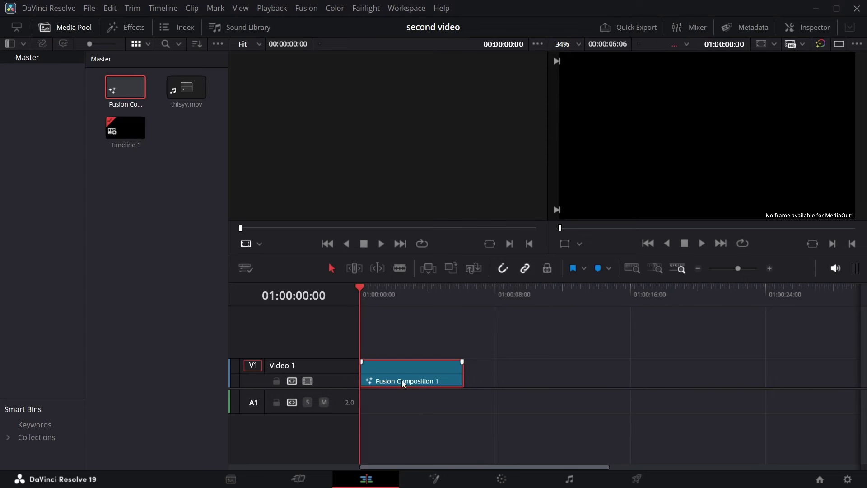
pyautogui.click(435, 475)
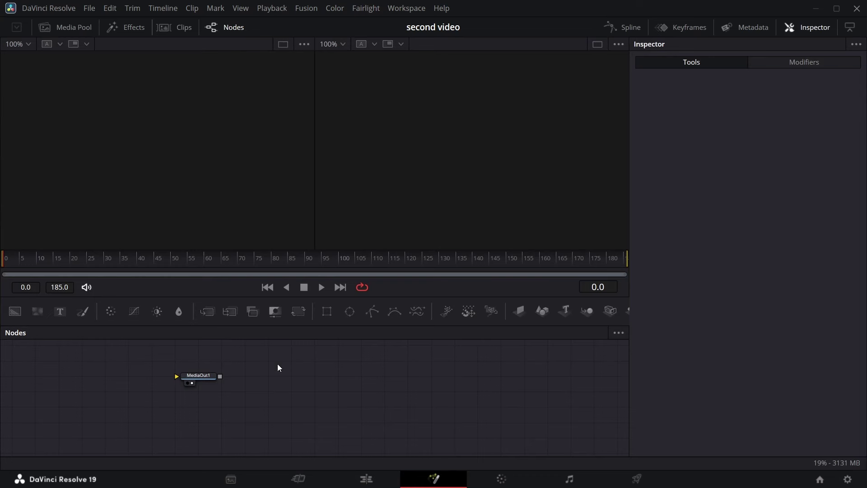
# Move the MediaOut1 node far to the right in the node graph and enlarge the node area
pyautogui.moveTo(195, 377); pyautogui.dragTo(466, 367)
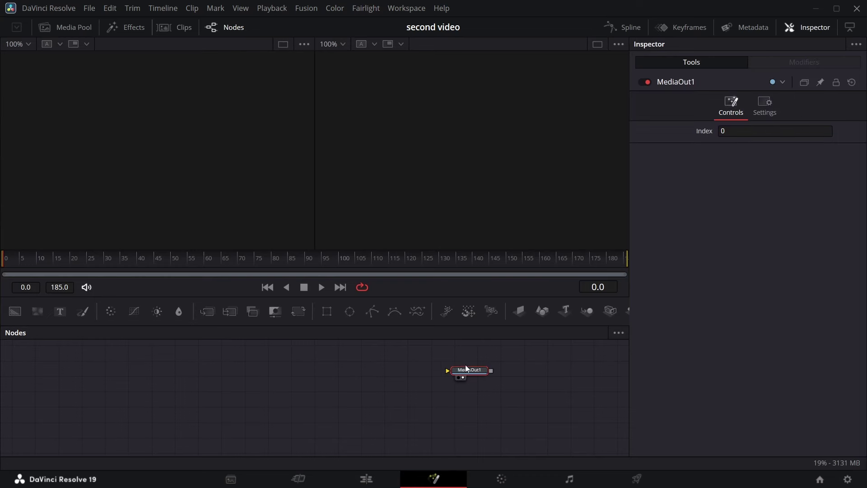
pyautogui.moveTo(444, 324); pyautogui.dragTo(443, 268)
# Bring thisyy.mov from the media pool into the node graph and show it in the first viewer
pyautogui.click(71, 25)
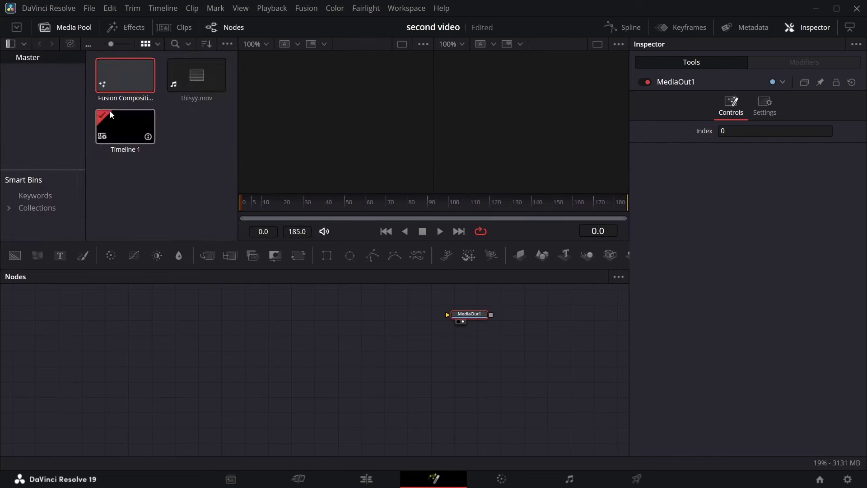
pyautogui.moveTo(194, 76); pyautogui.dragTo(227, 123)
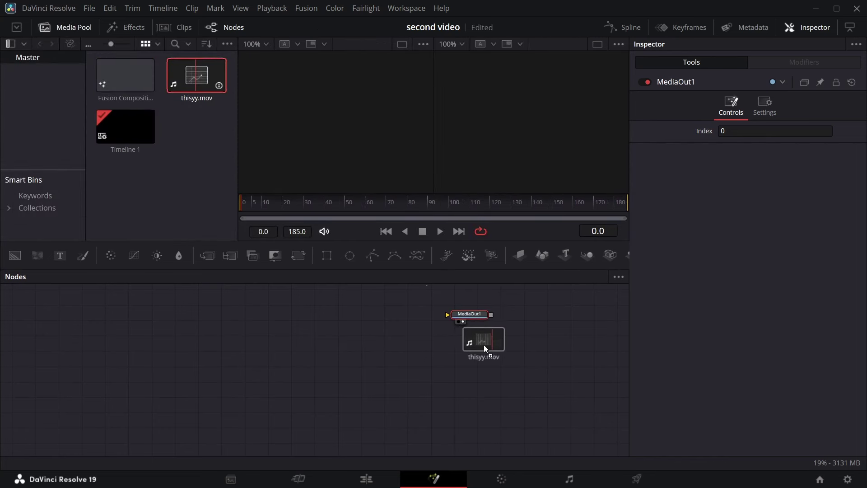
pyautogui.moveTo(483, 345); pyautogui.dragTo(484, 344)
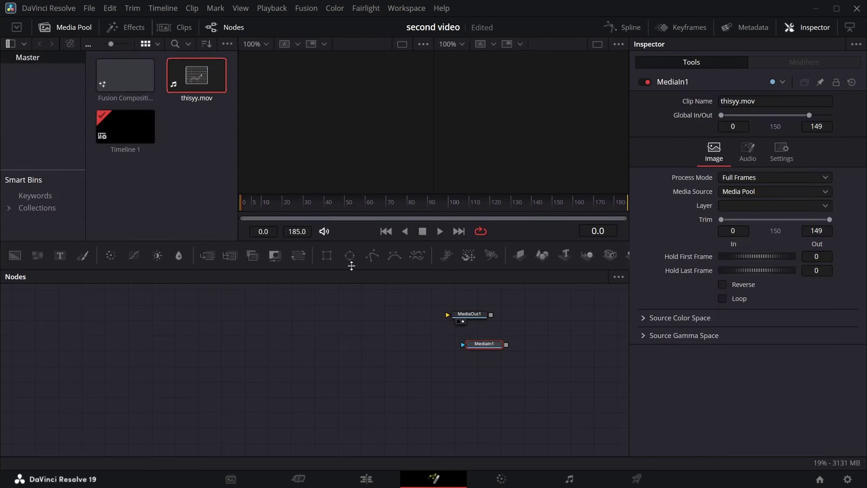
pyautogui.click(71, 25)
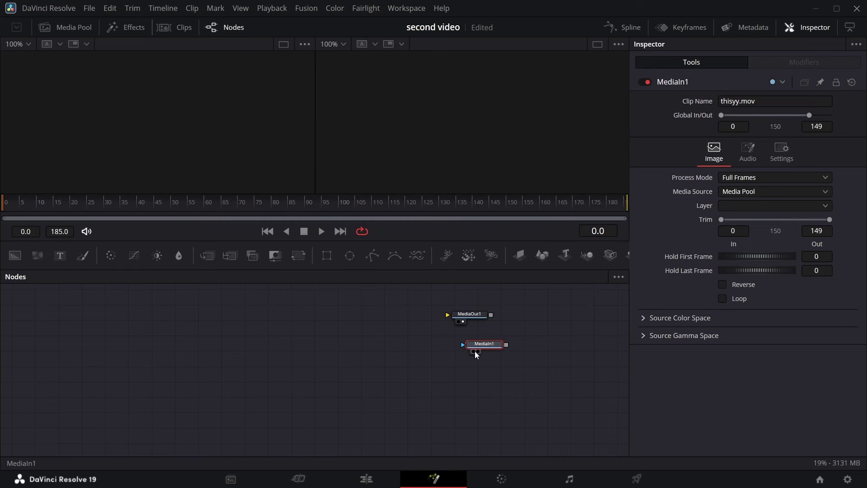
pyautogui.click(474, 352)
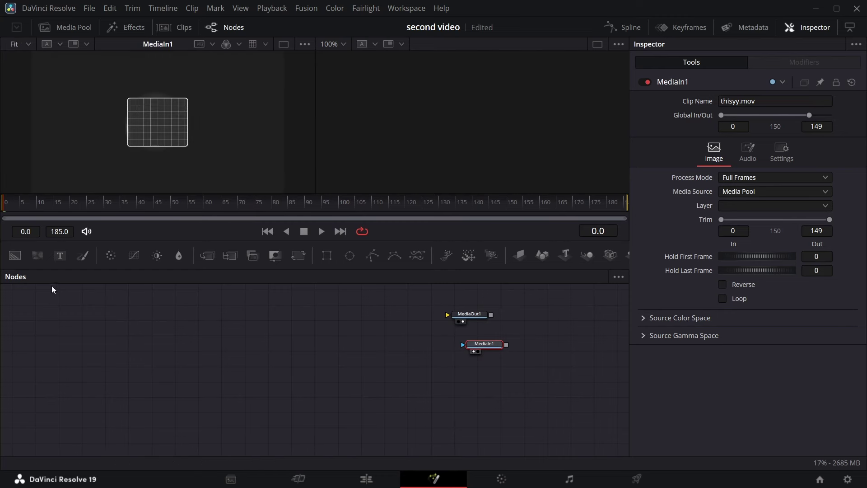
# Add a Background node, connect it to MediaOut1, and arrange the nodes along the lower part of the graph
pyautogui.moveTo(16, 258); pyautogui.dragTo(39, 327)
pyautogui.moveTo(449, 297); pyautogui.dragTo(533, 437)
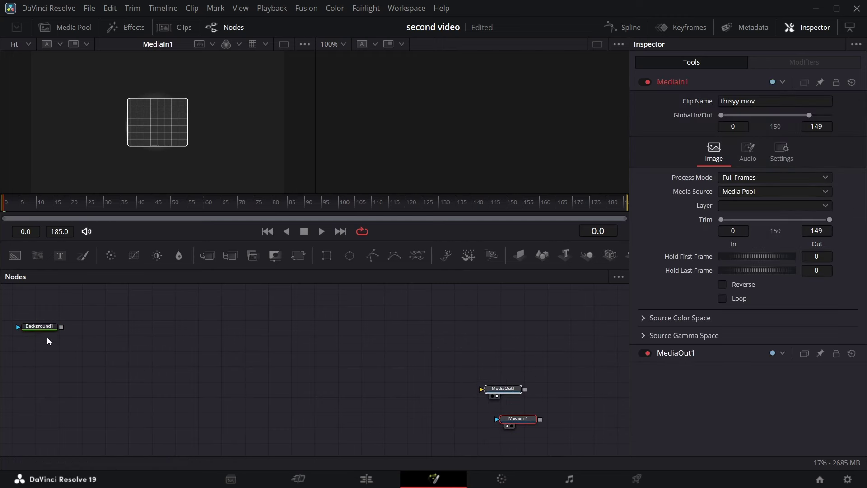
pyautogui.moveTo(53, 409); pyautogui.dragTo(529, 439)
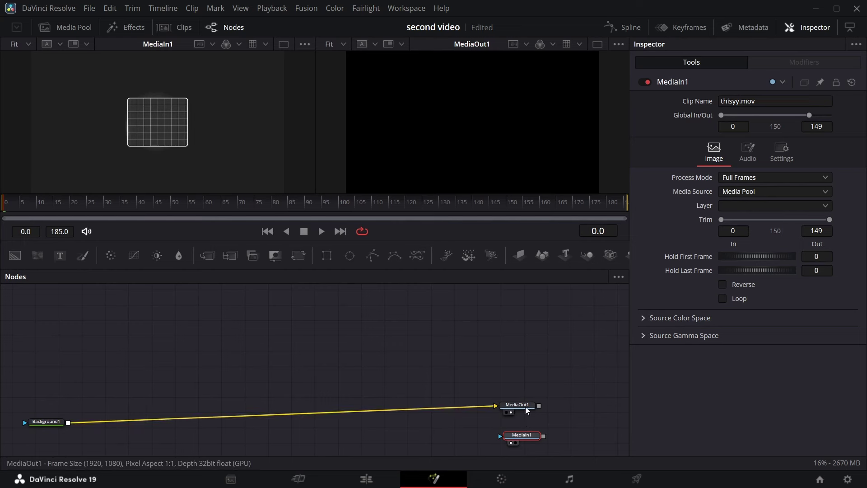
pyautogui.moveTo(526, 406); pyautogui.dragTo(526, 420)
pyautogui.click(140, 359)
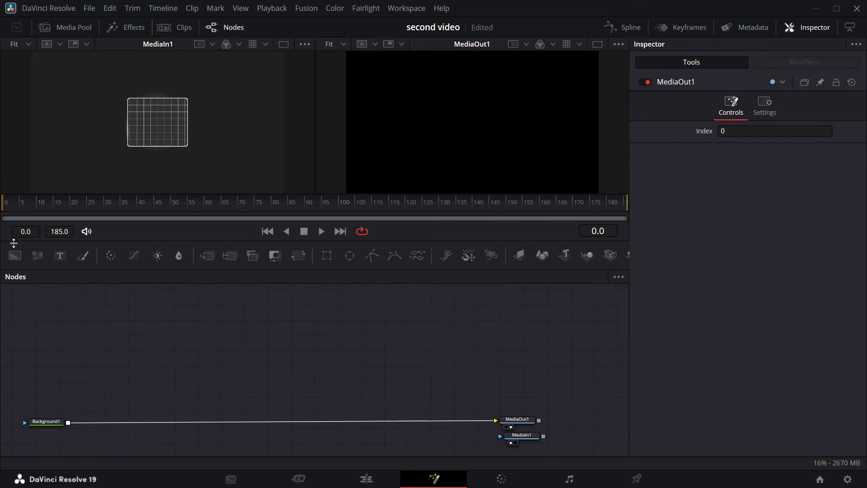
# Add a second Background with a Rectangle mask about 0.38 wide and 0.54 high, rounded and fitted to the reference chart's frame at frame 87
pyautogui.moveTo(15, 256); pyautogui.dragTo(88, 386)
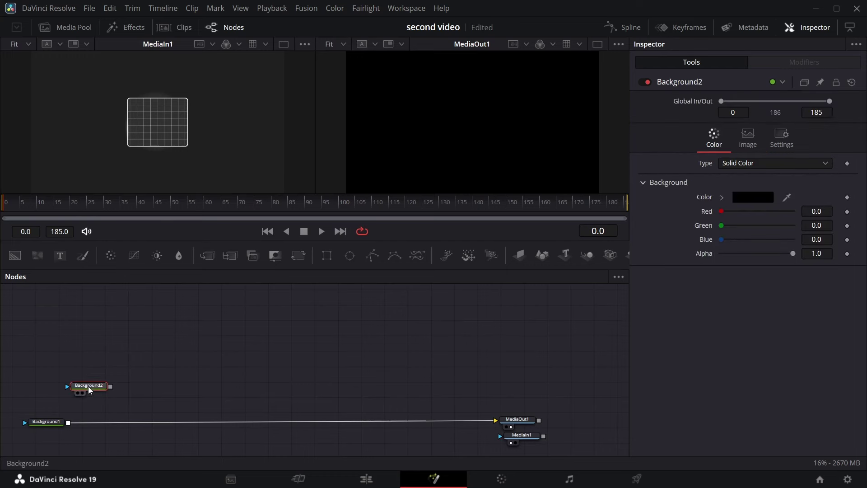
pyautogui.moveTo(332, 257); pyautogui.dragTo(90, 385)
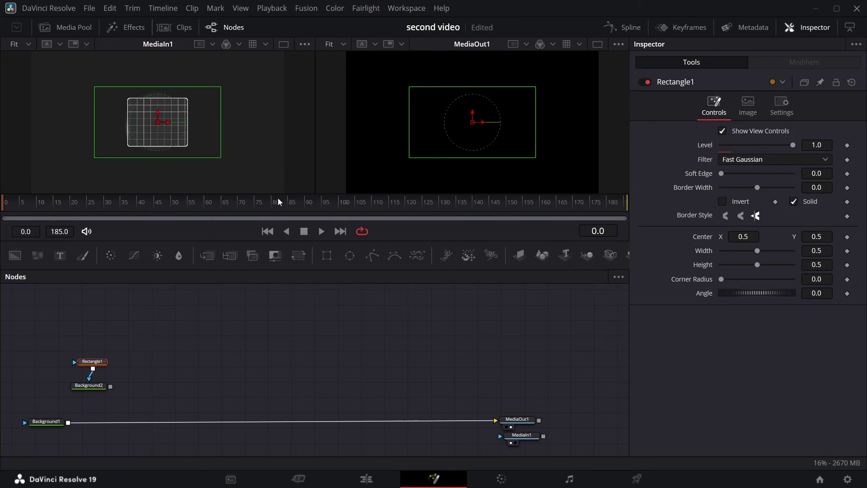
pyautogui.click(297, 201)
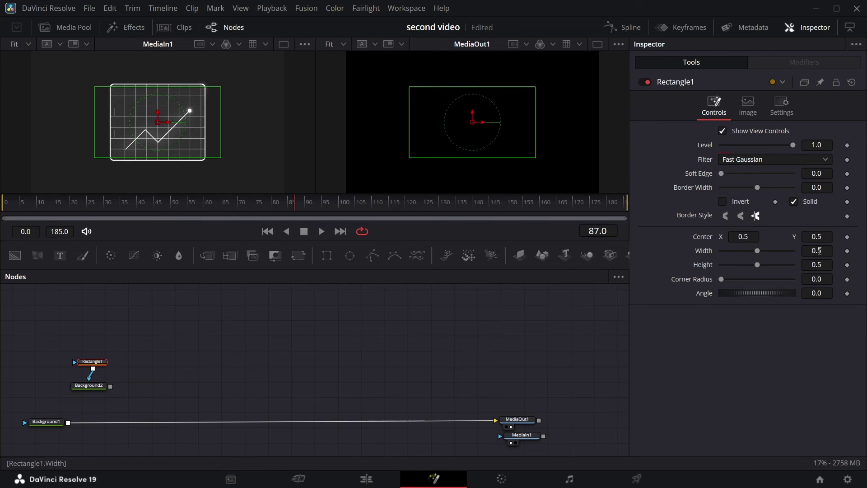
pyautogui.moveTo(181, 87); pyautogui.dragTo(182, 85)
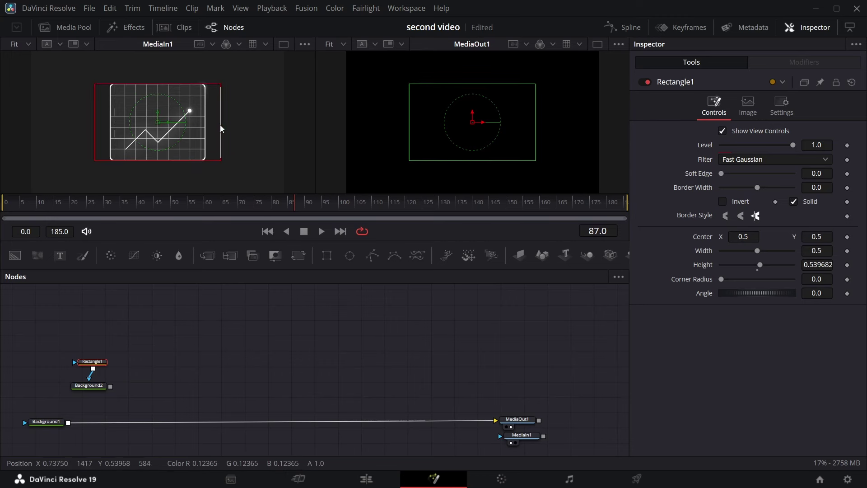
pyautogui.moveTo(221, 131); pyautogui.dragTo(205, 132)
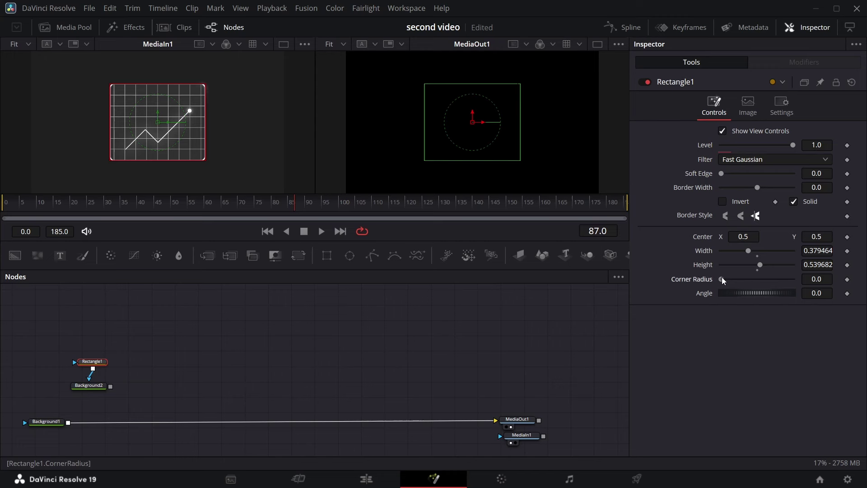
pyautogui.moveTo(808, 281); pyautogui.dragTo(817, 279)
# Set the second background's color to dark gray #2c2c2c
pyautogui.click(89, 385)
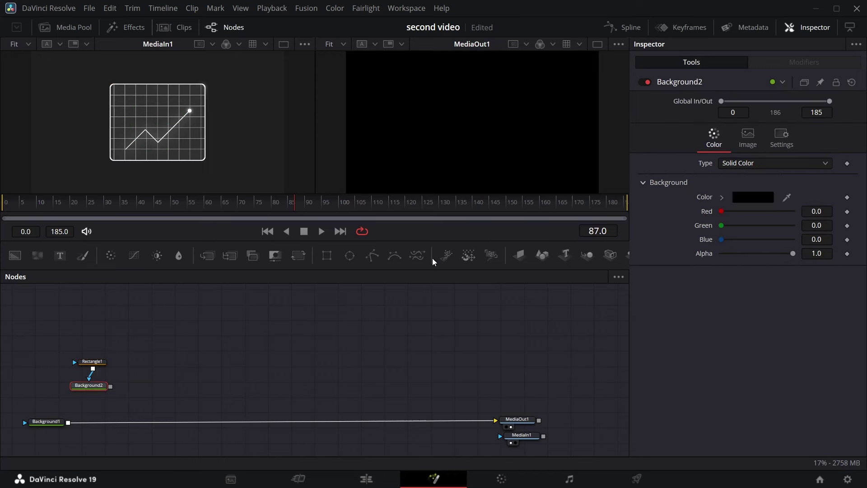
pyautogui.click(771, 197)
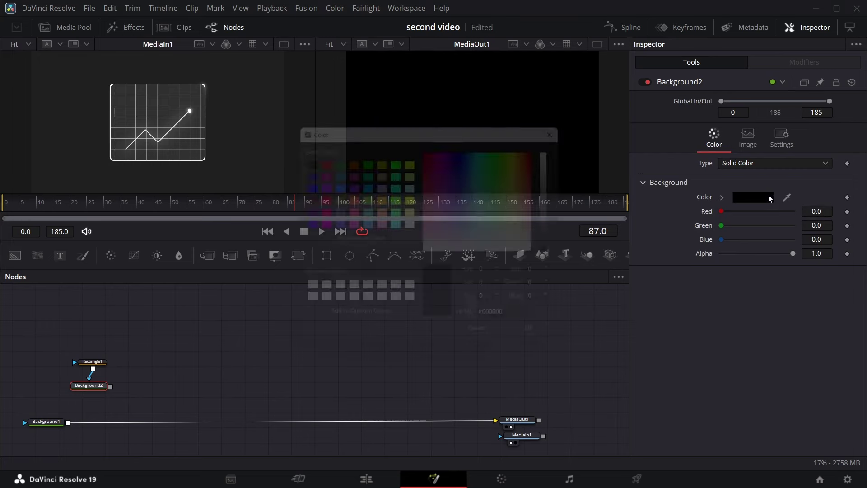
pyautogui.click(563, 247)
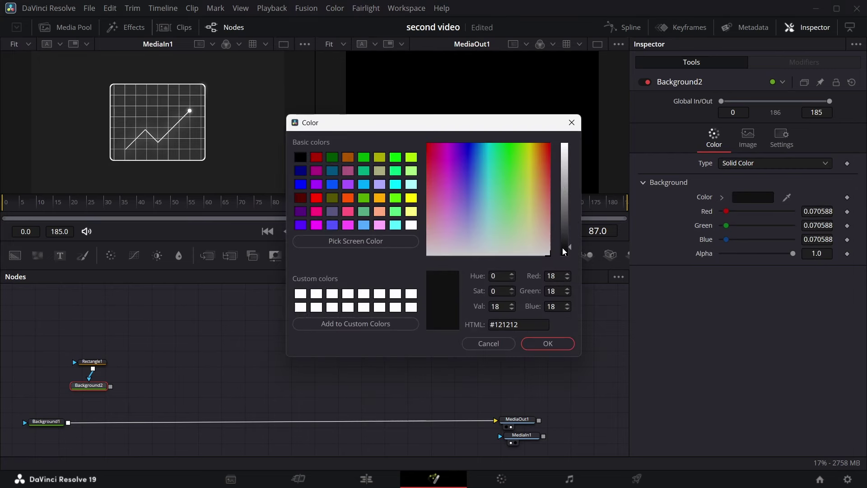
pyautogui.click(563, 238)
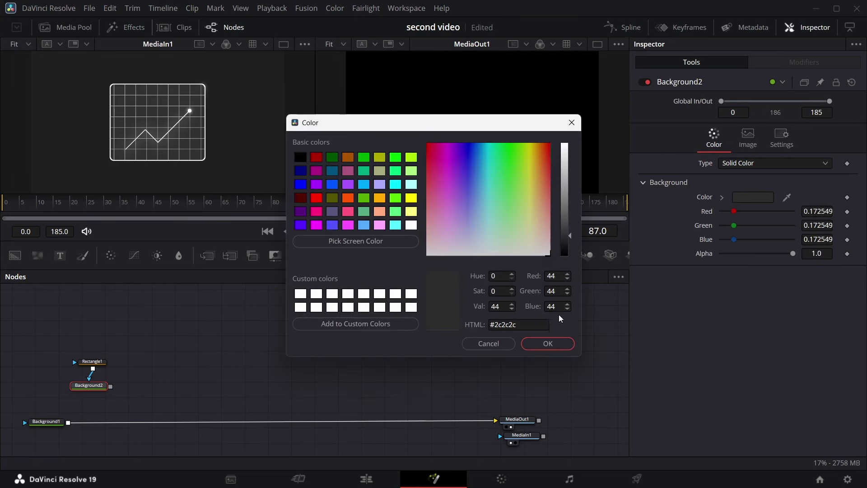
pyautogui.click(547, 344)
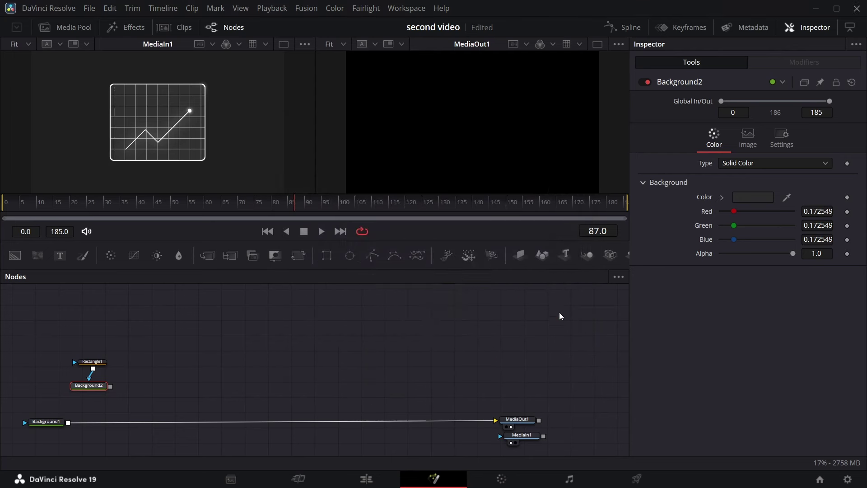
# Sample the second background's color from the chart panel in the reference clip and merge the background over Background1
pyautogui.moveTo(101, 391)
pyautogui.moveTo(790, 201); pyautogui.dragTo(174, 103)
pyautogui.moveTo(110, 386); pyautogui.dragTo(66, 423)
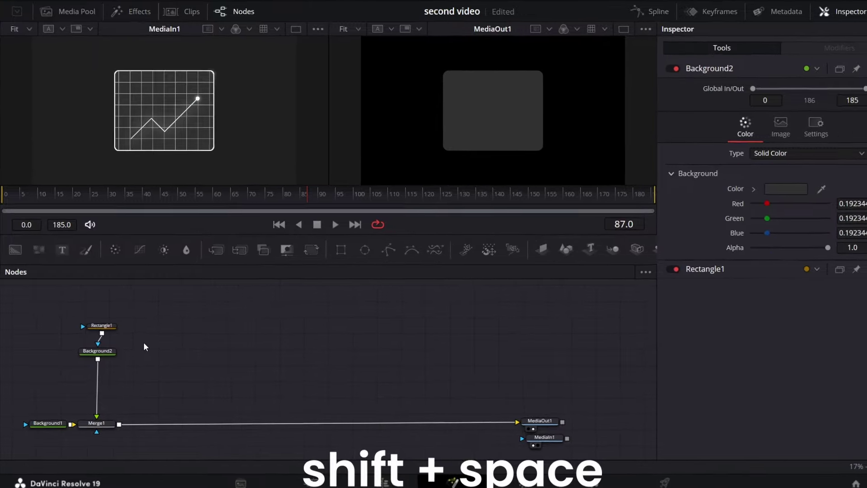
# Add an Erode/Dilate node beside the second background and feed it with that background's output
pyautogui.hotkey('shift', 'space')
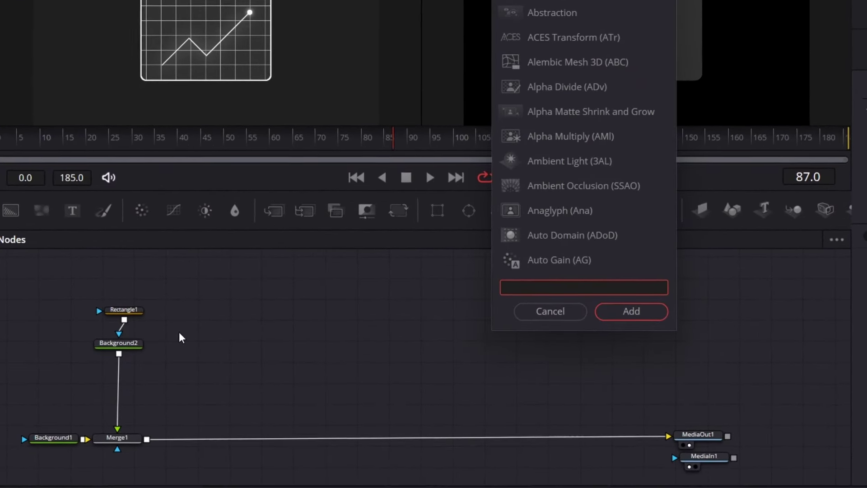
pyautogui.write('erode')
pyautogui.click(649, 307)
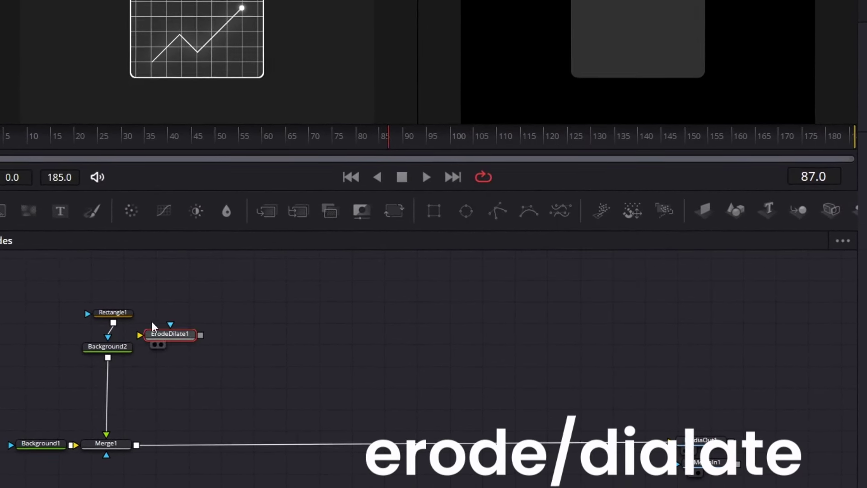
pyautogui.moveTo(156, 334); pyautogui.dragTo(177, 357)
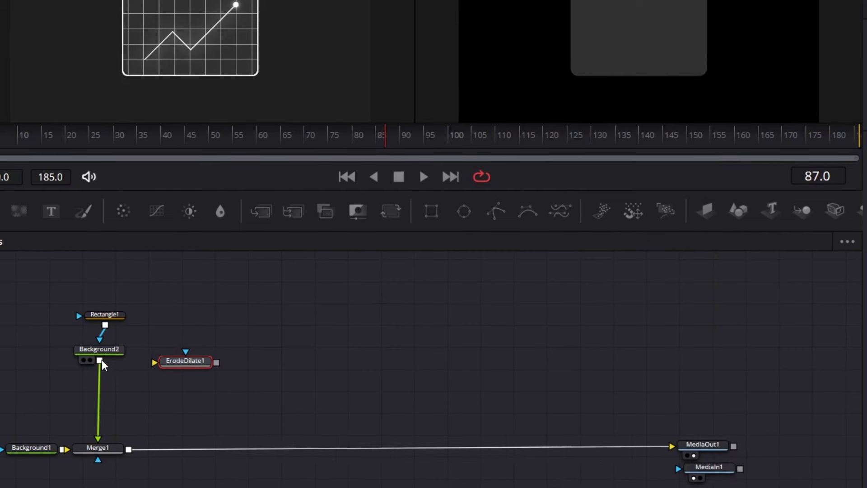
pyautogui.moveTo(100, 360); pyautogui.dragTo(174, 364)
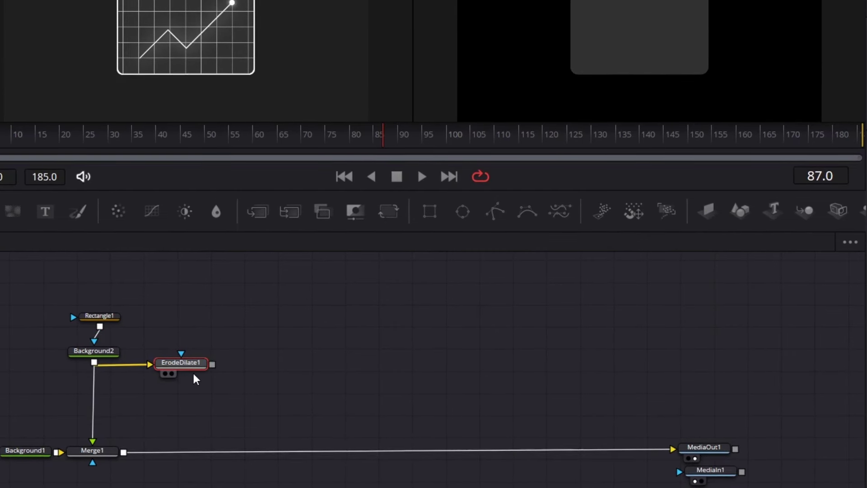
# Add a third Background masked by the Erode/Dilate output and merge it over the second background, ahead of Merge1
pyautogui.moveTo(215, 211); pyautogui.dragTo(200, 396)
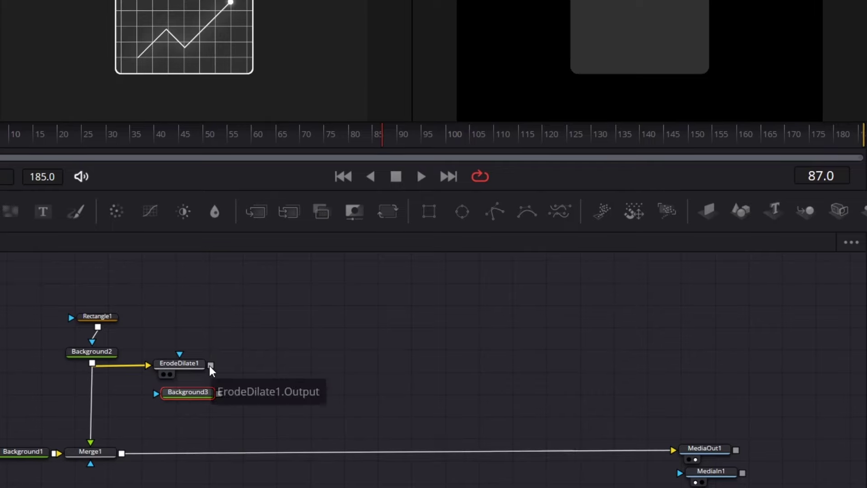
pyautogui.moveTo(209, 364); pyautogui.dragTo(103, 364)
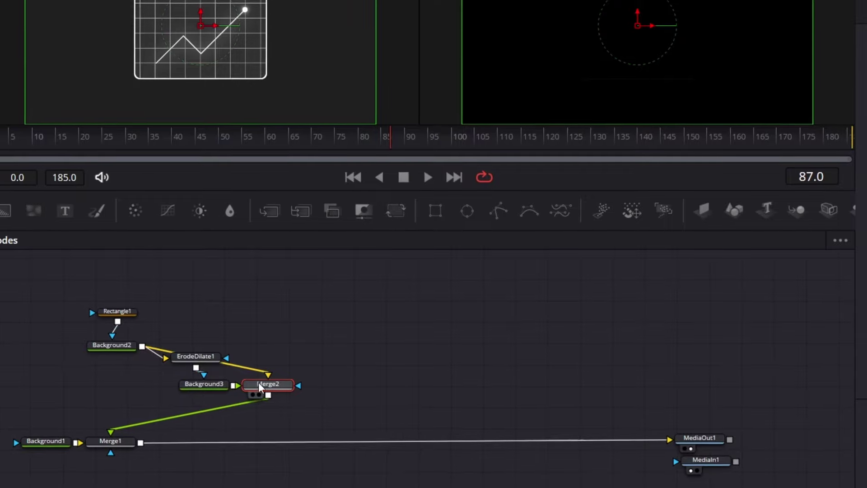
# Position Merge2 directly below Background2 and set Background3's color to white #ffffff
pyautogui.moveTo(260, 387); pyautogui.dragTo(105, 377)
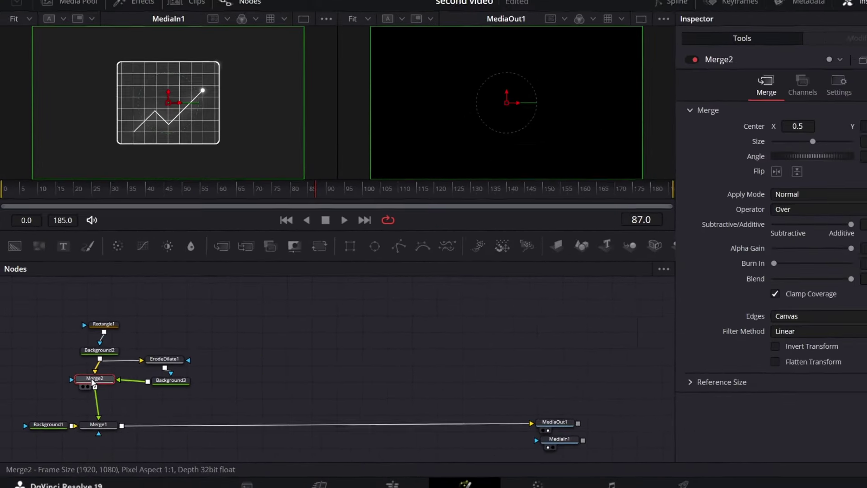
pyautogui.click(171, 380)
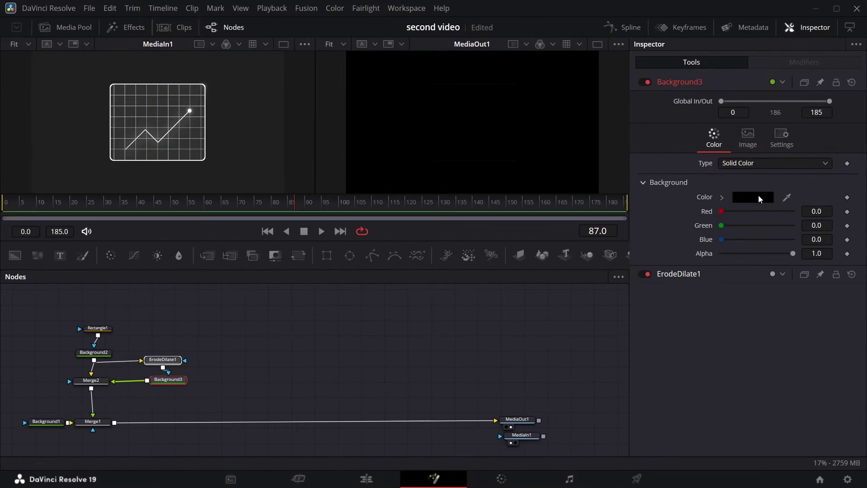
pyautogui.click(760, 199)
pyautogui.moveTo(566, 245); pyautogui.dragTo(566, 144)
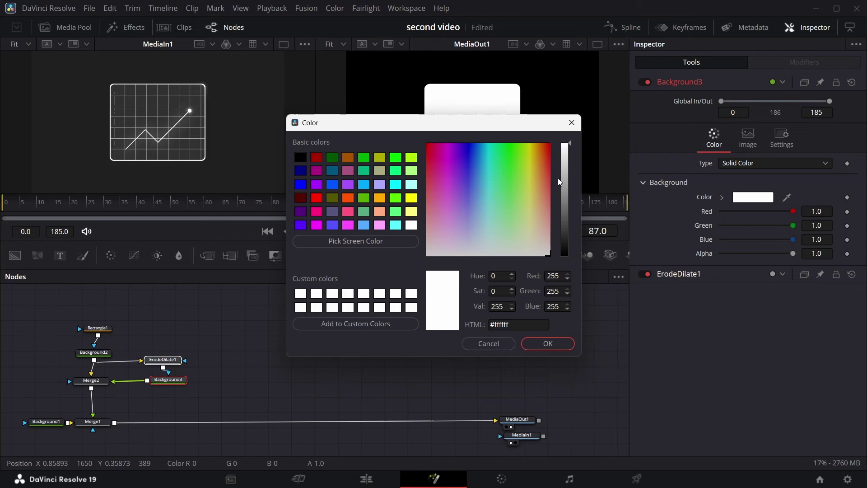
pyautogui.click(547, 343)
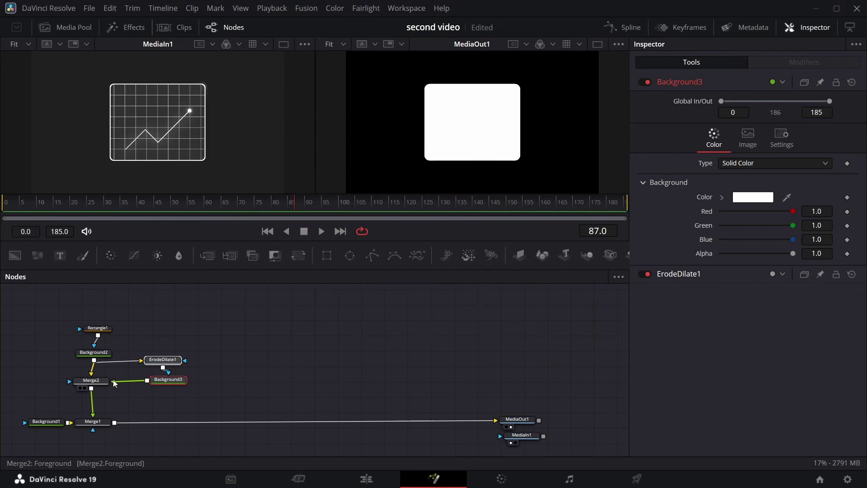
# Move ErodeDilate1 and Background3 farther from Merge2 and set Merge2's operator to Under
pyautogui.moveTo(166, 342); pyautogui.dragTo(214, 378)
pyautogui.click(97, 384)
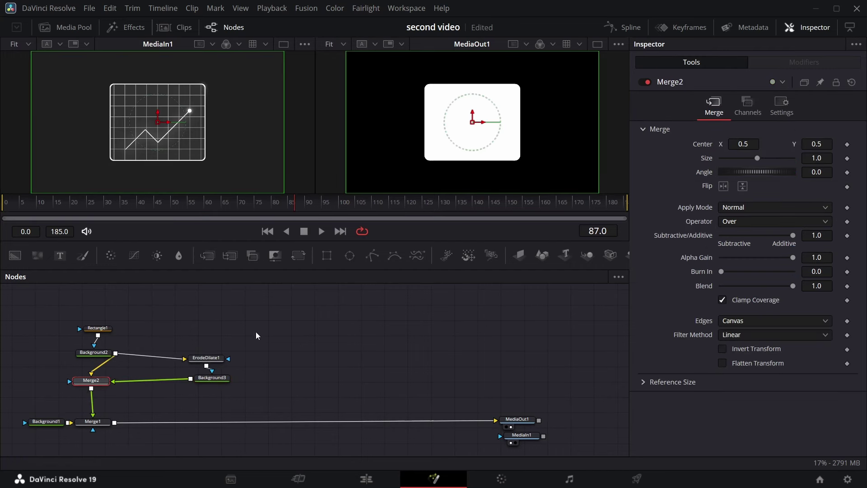
pyautogui.click(825, 221)
pyautogui.click(771, 350)
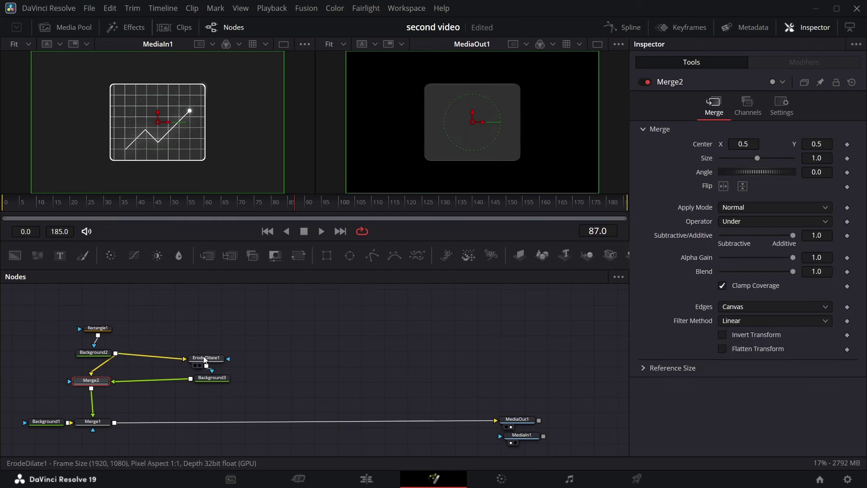
# Add a Transform after Background3, turn off Use Size and Aspect, and set its X and Y size to 1.02
pyautogui.click(214, 381)
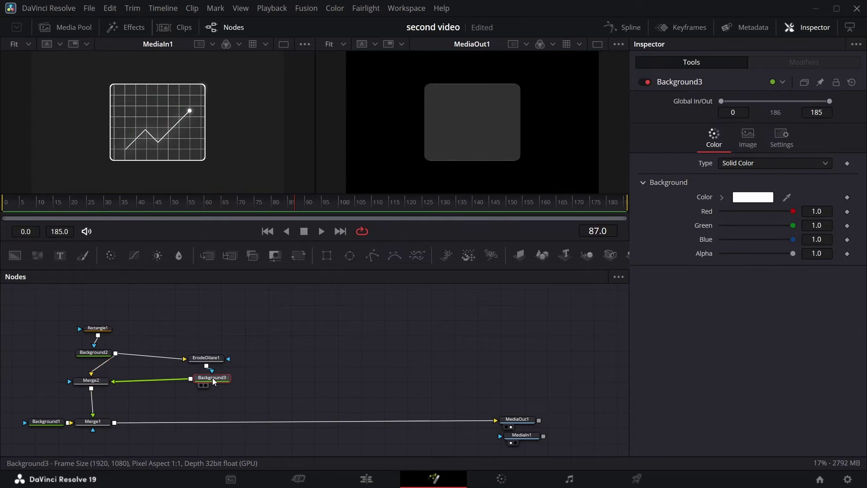
pyautogui.click(297, 256)
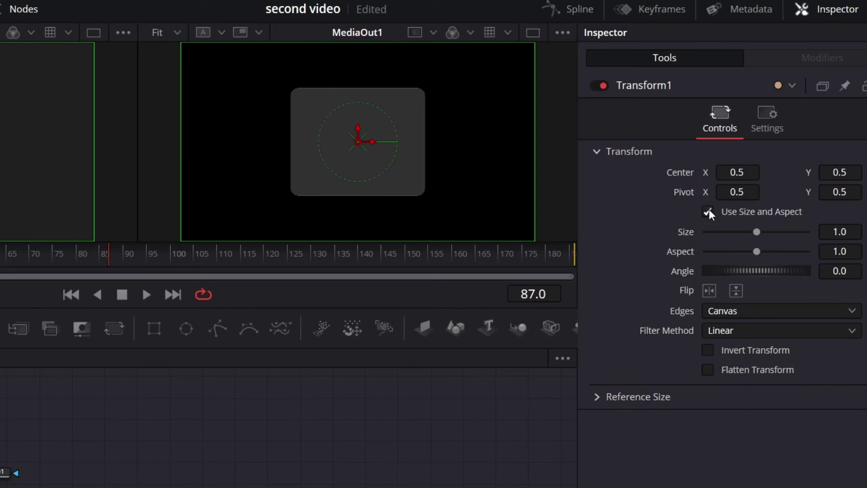
pyautogui.click(707, 211)
pyautogui.click(855, 252)
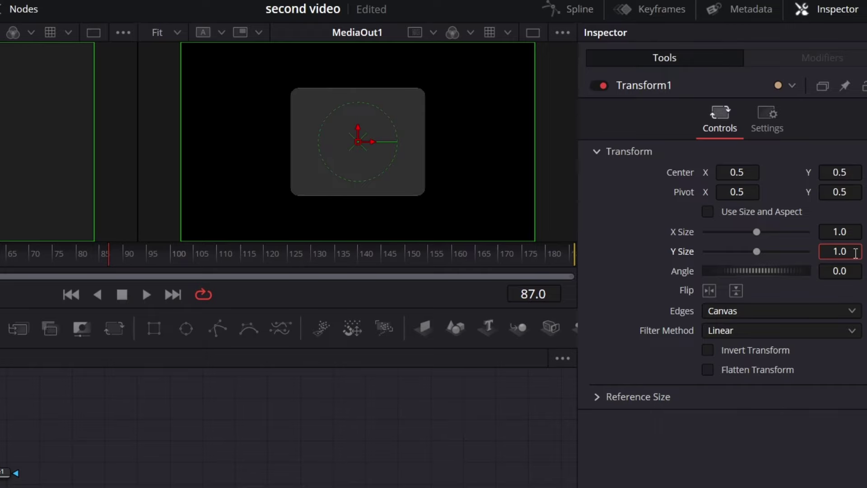
pyautogui.click(858, 232)
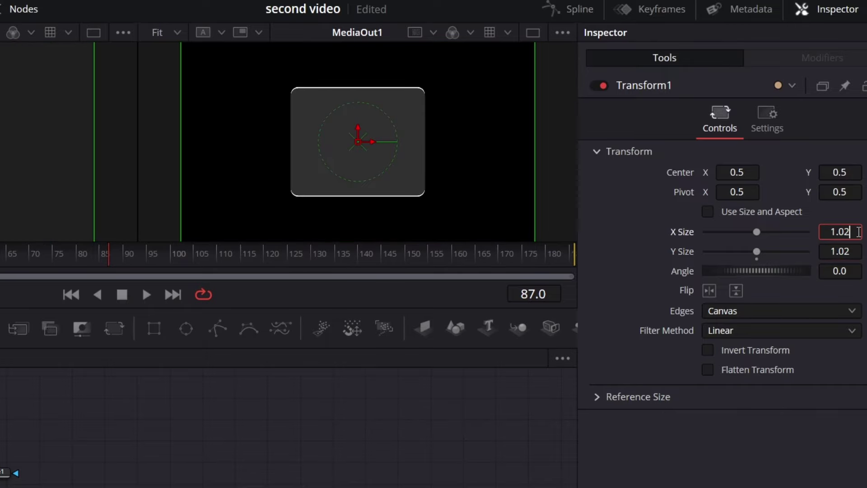
pyautogui.press('Return')
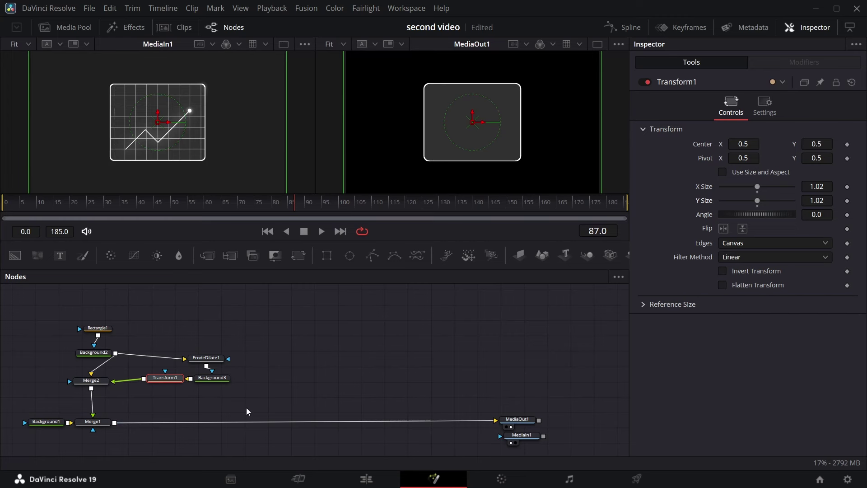
# Move the panel's node group, from Rectangle1 to Merge2, higher above Merge1
pyautogui.moveTo(63, 298); pyautogui.dragTo(218, 390)
pyautogui.moveTo(99, 388); pyautogui.dragTo(106, 345)
pyautogui.moveTo(106, 345); pyautogui.dragTo(103, 344)
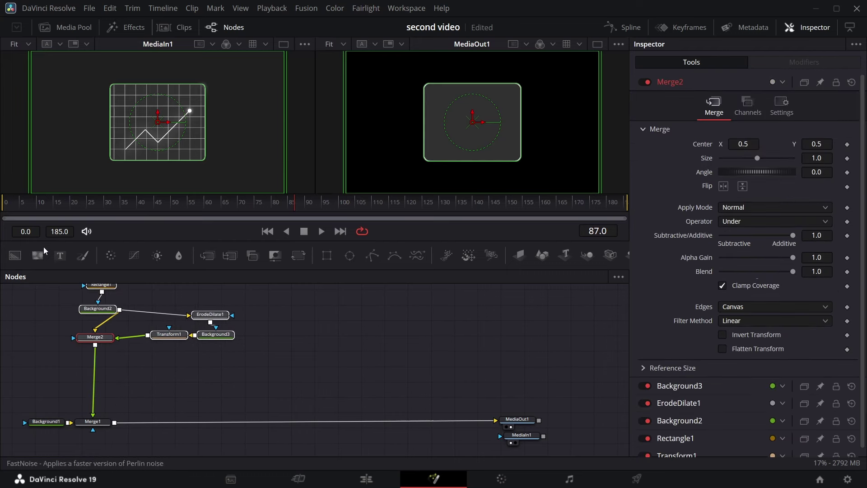
# Insert a Grid node after Merge1 and set its major line spacing to 0
pyautogui.click(103, 425)
pyautogui.hotkey('shift', 'space')
pyautogui.write('erode')
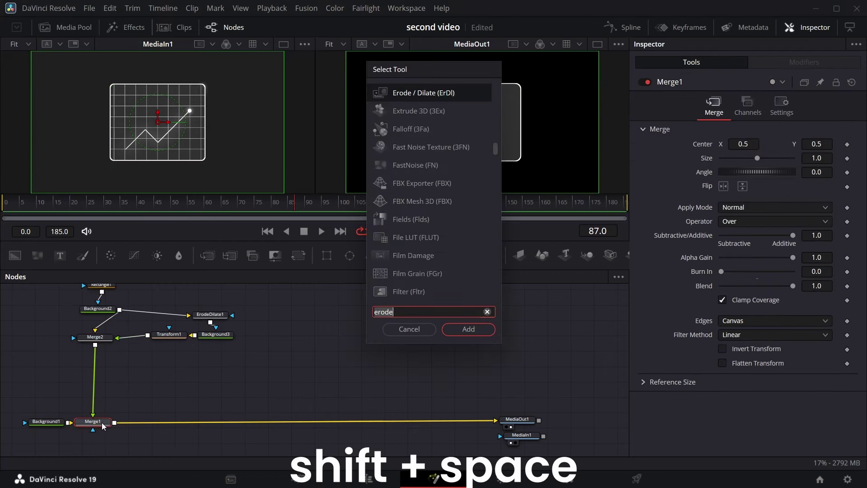
pyautogui.hotkey('ctrl', 'a')
pyautogui.write('gri')
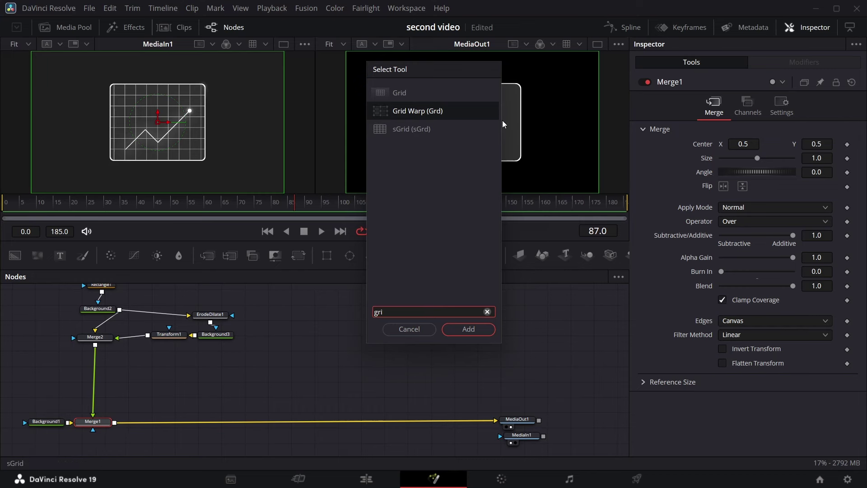
pyautogui.hotkey('ctrl', 'a')
pyautogui.write('Grid')
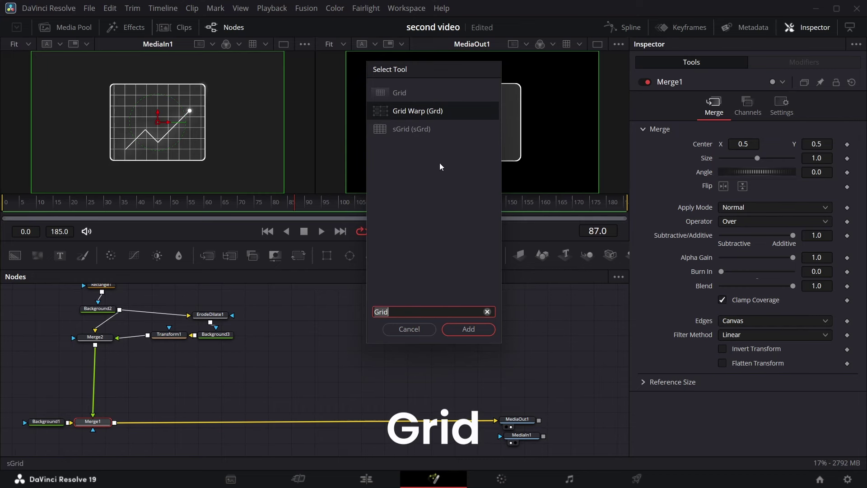
pyautogui.click(442, 94)
pyautogui.click(468, 329)
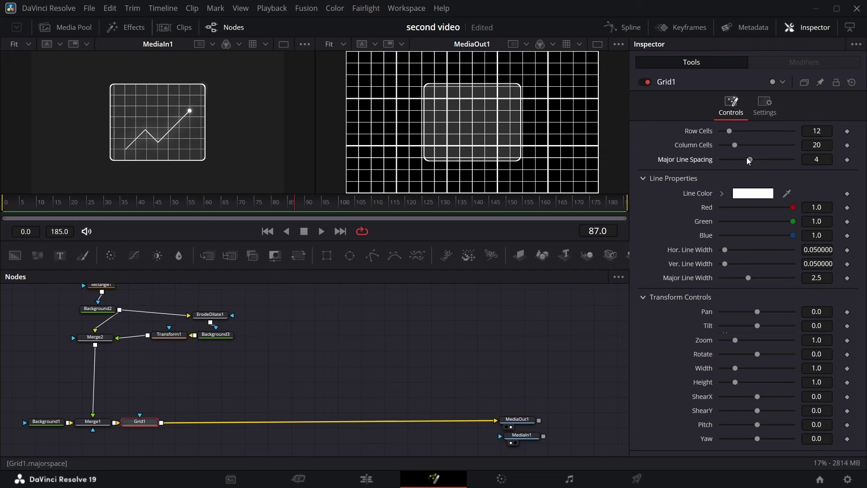
pyautogui.moveTo(748, 161); pyautogui.dragTo(643, 167)
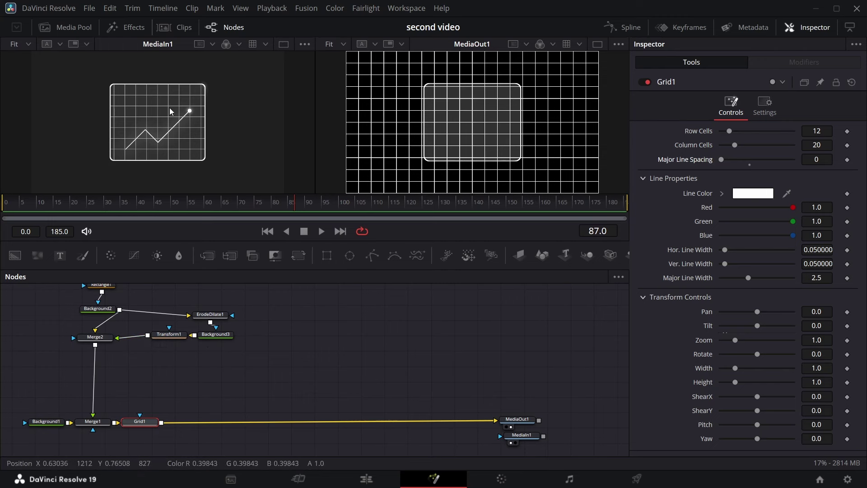
# Duplicate Rectangle1 above Grid1 and connect the copy as the grid's mask
pyautogui.scroll(3, 232, 290)
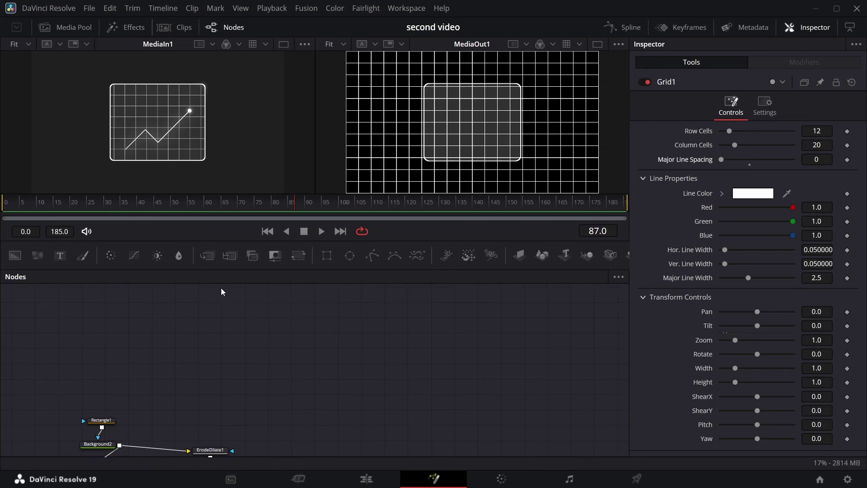
pyautogui.click(99, 354)
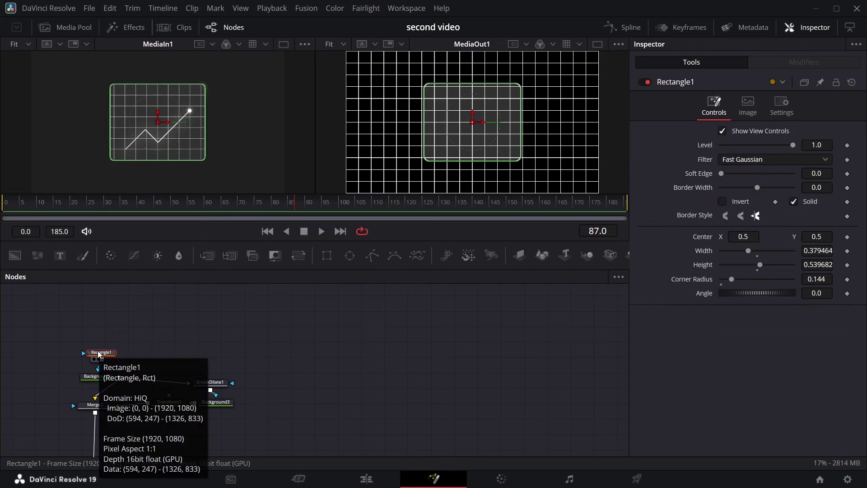
pyautogui.scroll(-5, 145, 354)
pyautogui.click(139, 364)
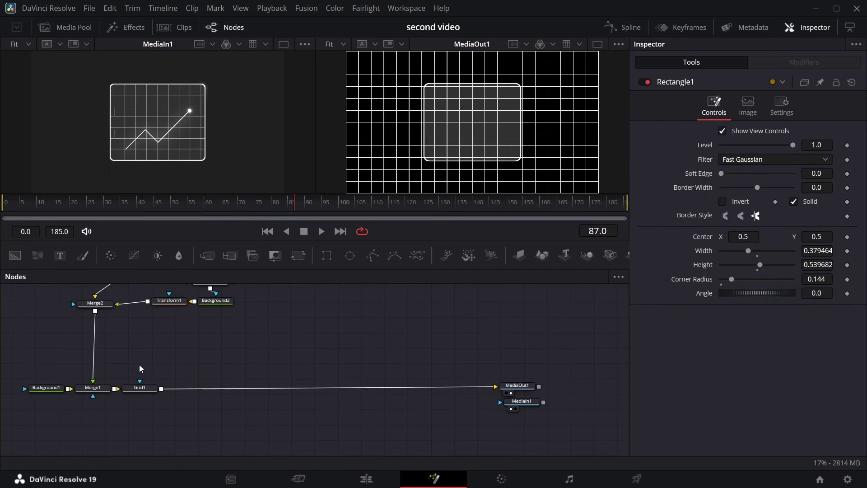
pyautogui.hotkey('ctrl', 'v')
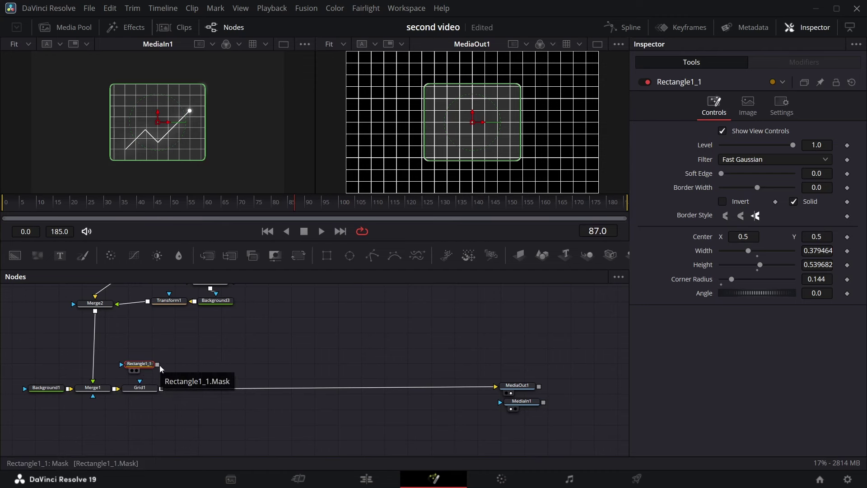
pyautogui.moveTo(159, 365); pyautogui.dragTo(140, 386)
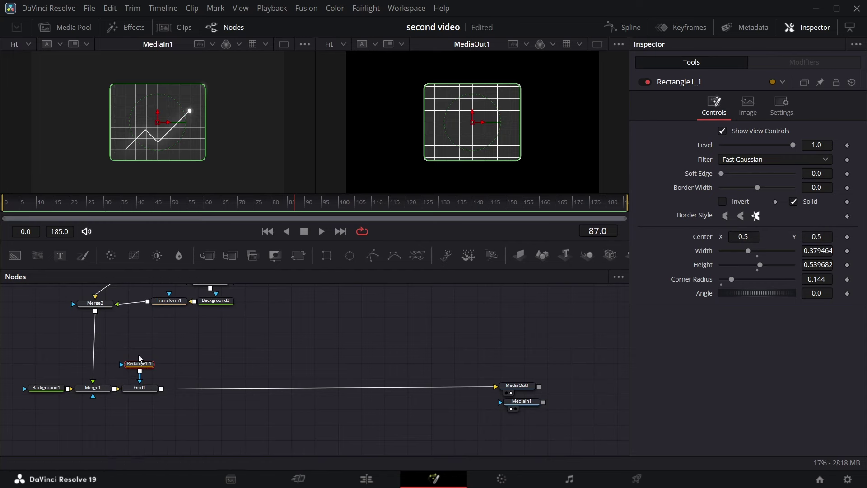
# Set Grid1's zoom to 1.073 to match the cell size in the reference clip
pyautogui.click(142, 388)
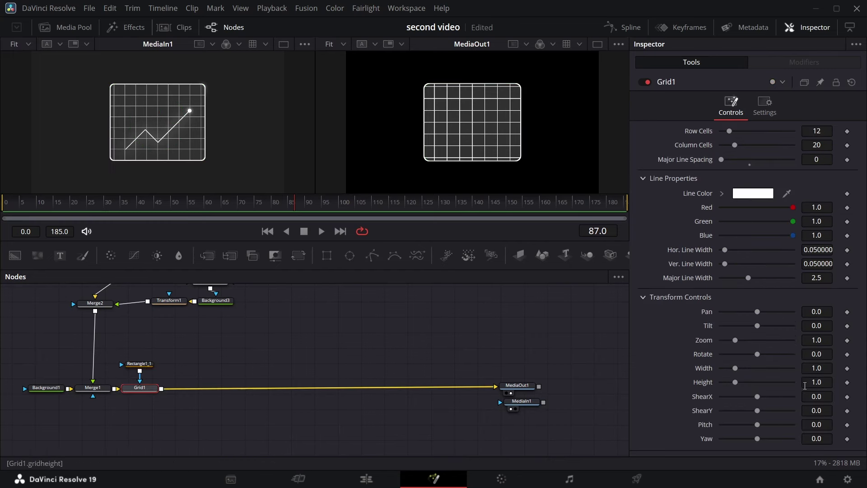
pyautogui.moveTo(809, 339); pyautogui.dragTo(827, 339)
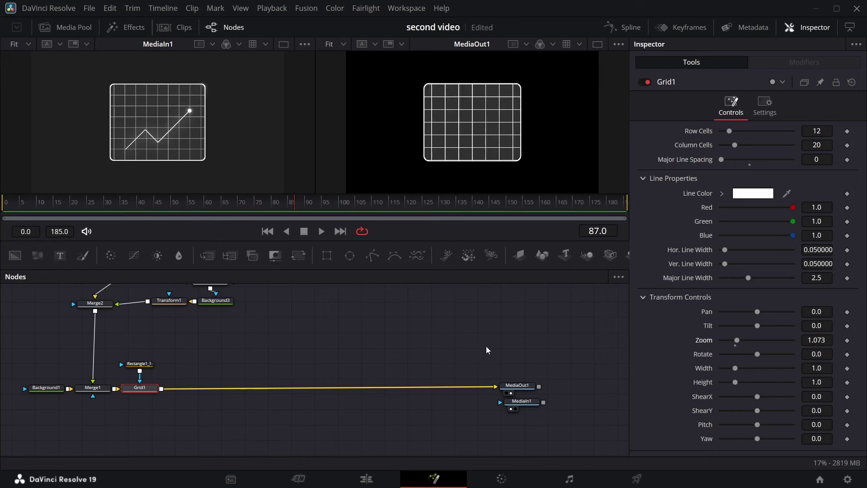
pyautogui.click(444, 330)
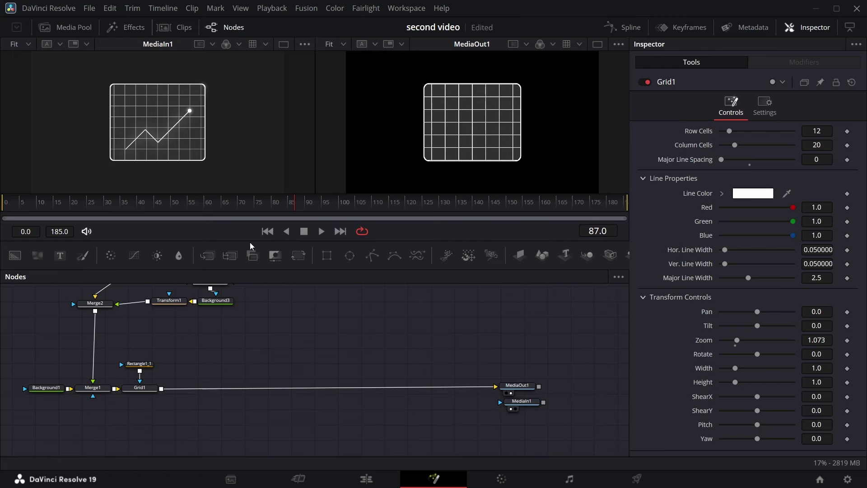
# Add a fourth Background masked by a Polygon node and set the background's color to near-white #f9f9f9
pyautogui.moveTo(15, 255); pyautogui.dragTo(218, 348)
pyautogui.moveTo(372, 255); pyautogui.dragTo(228, 349)
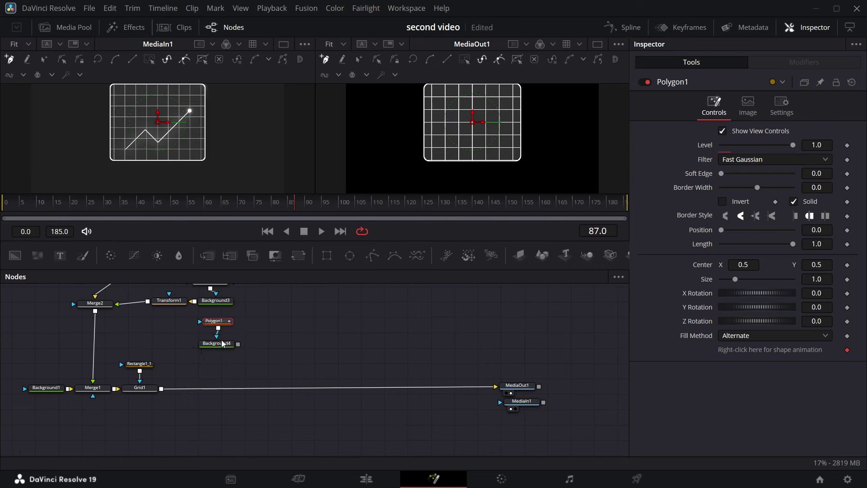
pyautogui.click(216, 344)
pyautogui.click(753, 197)
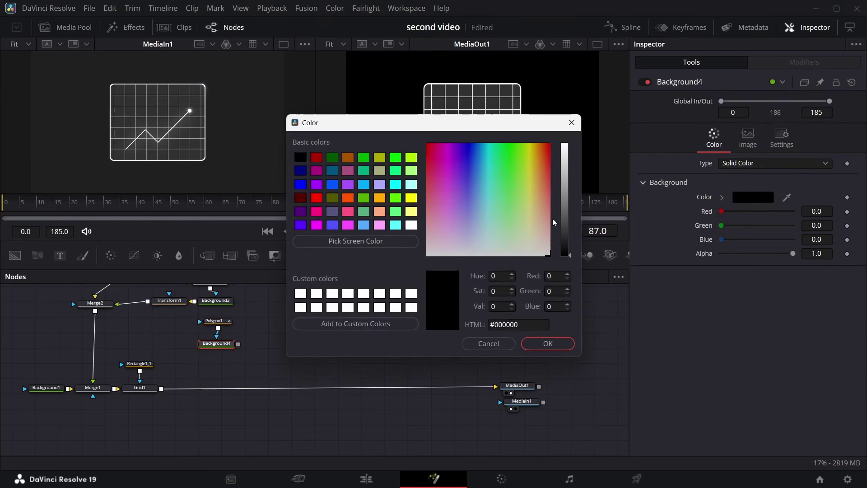
pyautogui.moveTo(568, 161); pyautogui.dragTo(568, 146)
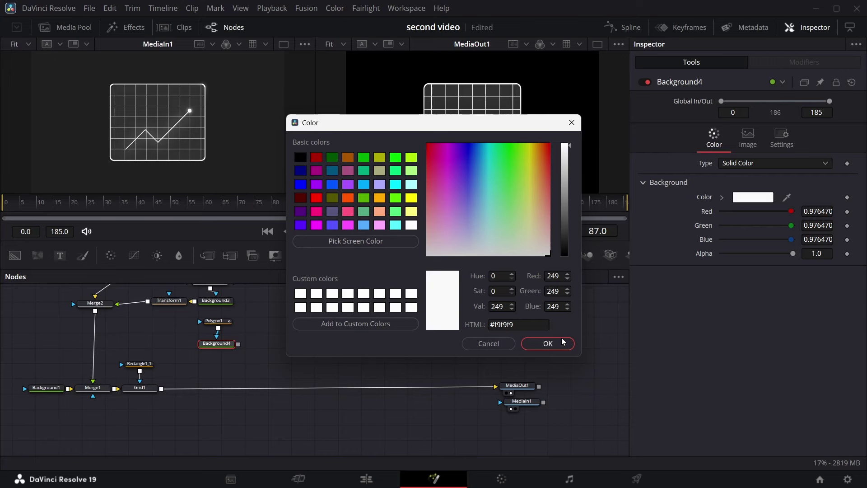
pyautogui.click(549, 343)
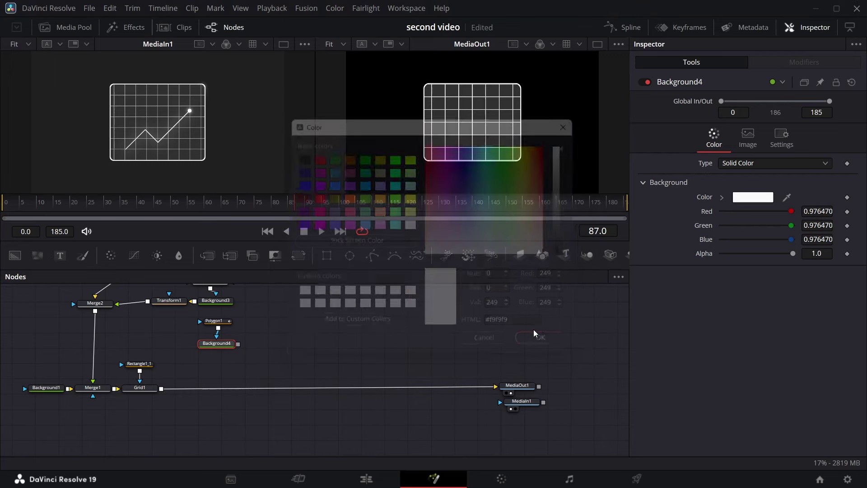
# Draw Polygon1 as an open four-point zigzag over the grid, following the chart line in the reference clip
pyautogui.click(223, 322)
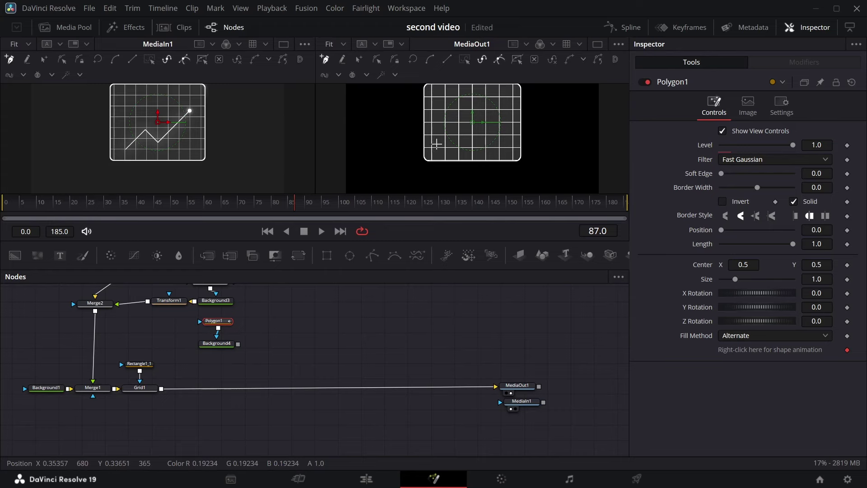
pyautogui.click(434, 147)
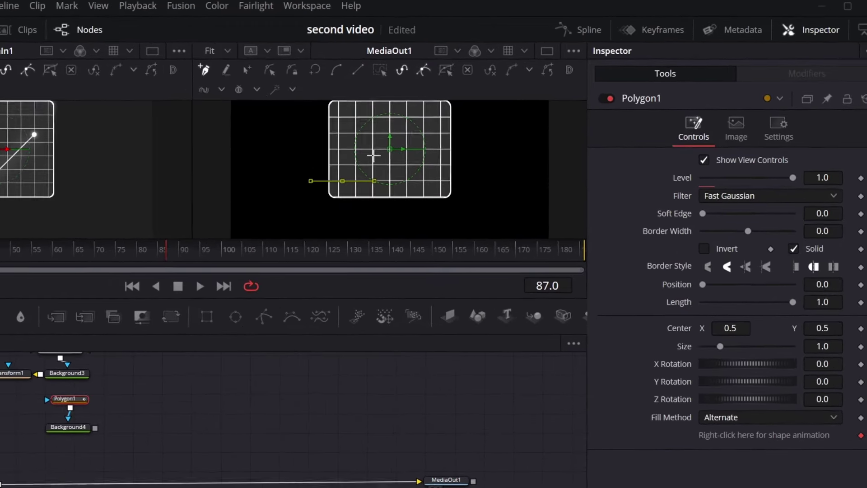
pyautogui.click(372, 153)
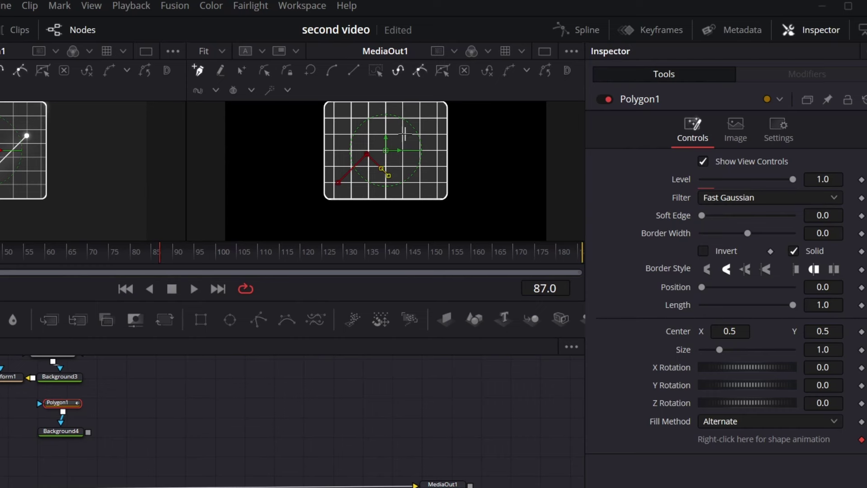
pyautogui.click(432, 132)
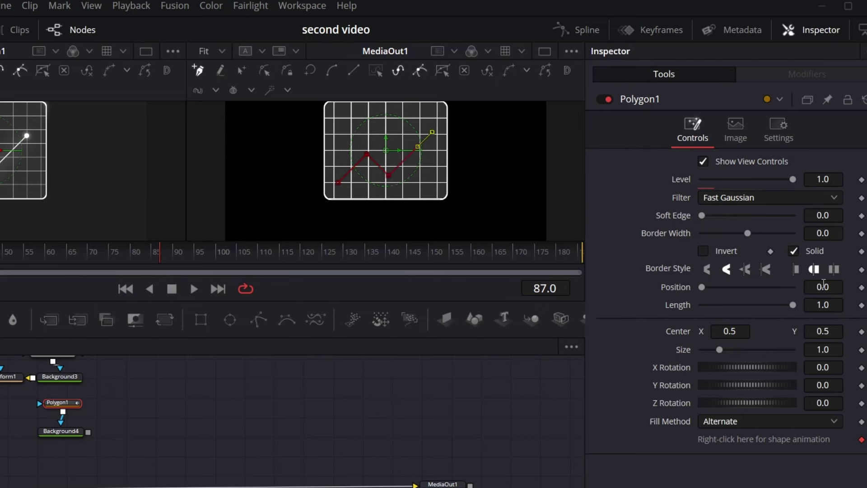
# Set Polygon1's border width to 0.003
pyautogui.click(835, 235)
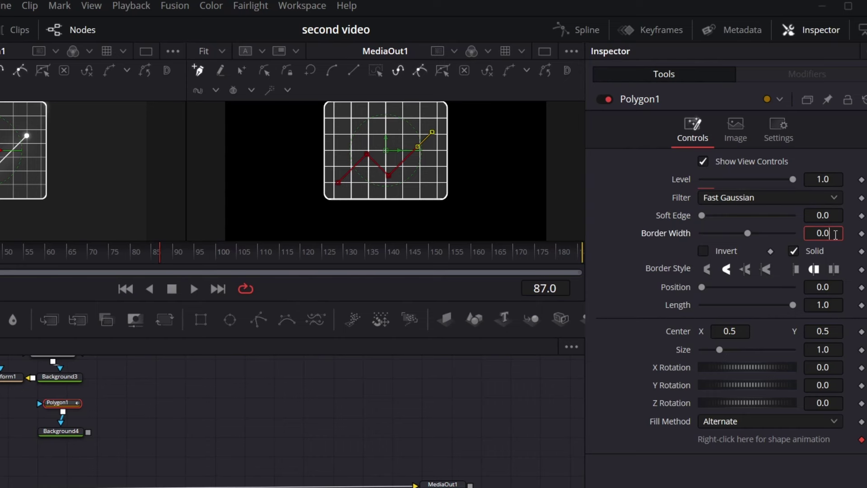
pyautogui.write('05')
pyautogui.press('BackSpace')
pyautogui.write('3')
pyautogui.press('Return')
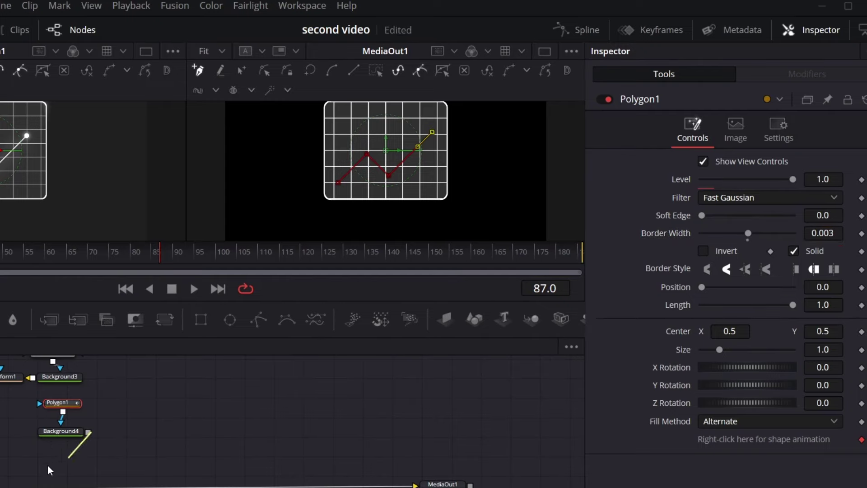
# Merge Background4 over the Grid1 output and set Polygon1's border width to 0.005
pyautogui.moveTo(238, 346); pyautogui.dragTo(161, 388)
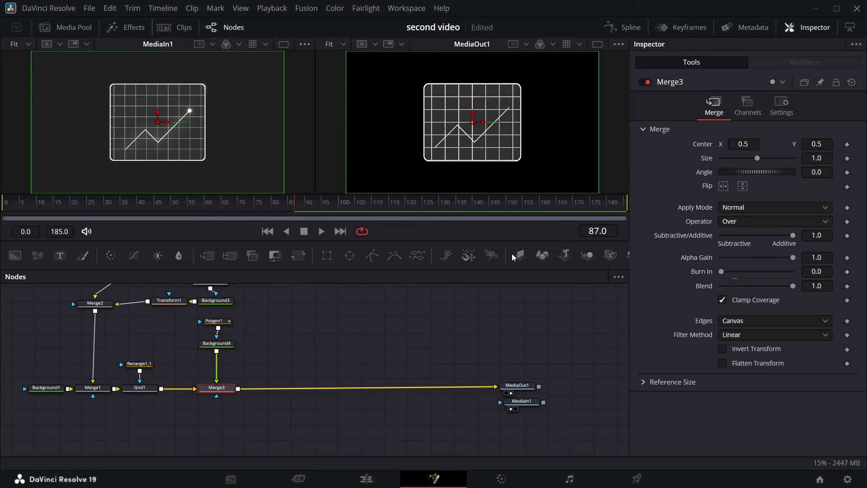
pyautogui.click(222, 324)
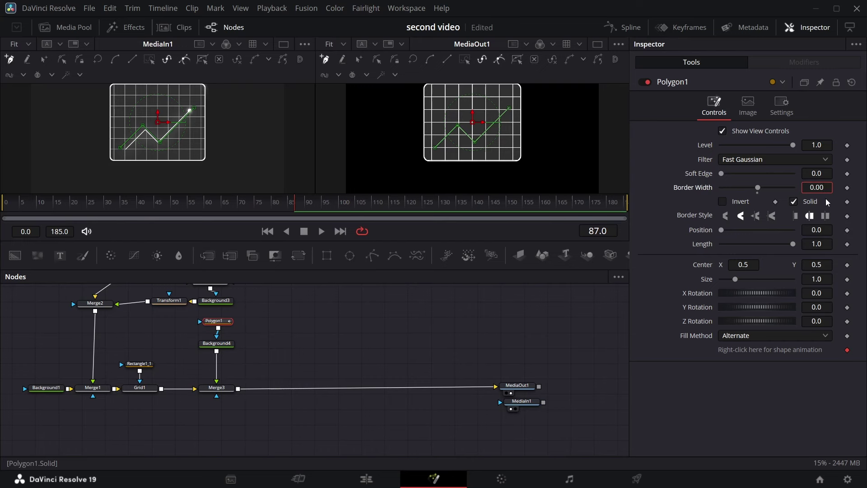
pyautogui.write('5')
pyautogui.press('Return')
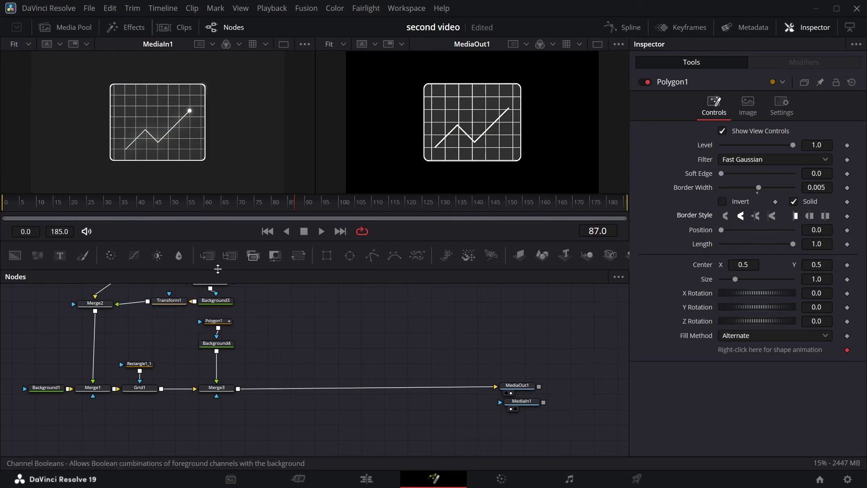
# Add a Glow node after Background4 with a glow size of 5.5 and a glow of 0.724
pyautogui.click(222, 345)
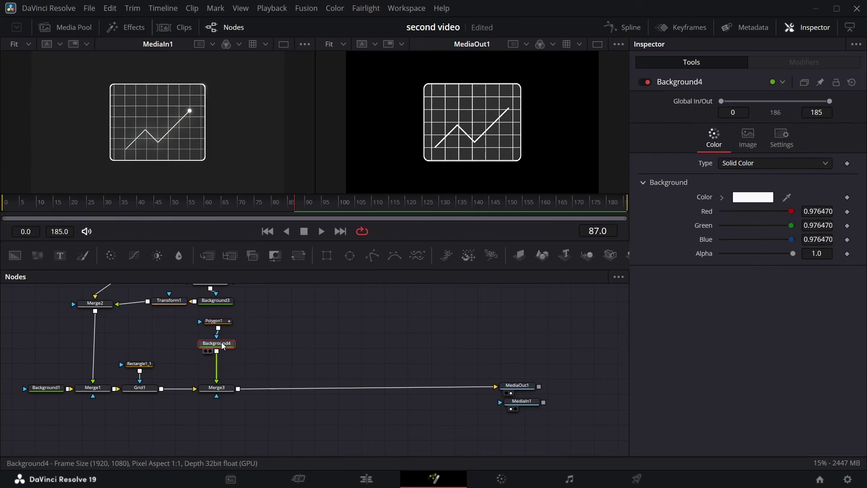
pyautogui.hotkey('shift', 'space')
pyautogui.write('Grid')
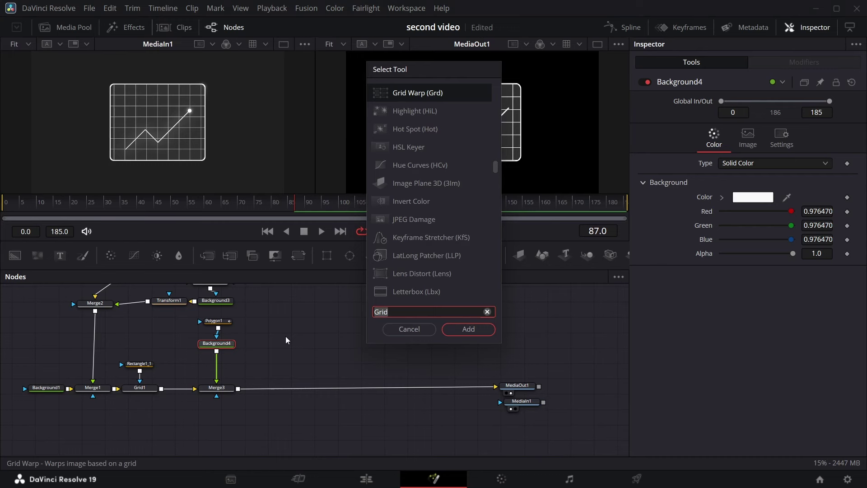
pyautogui.write('glow')
pyautogui.press('Return')
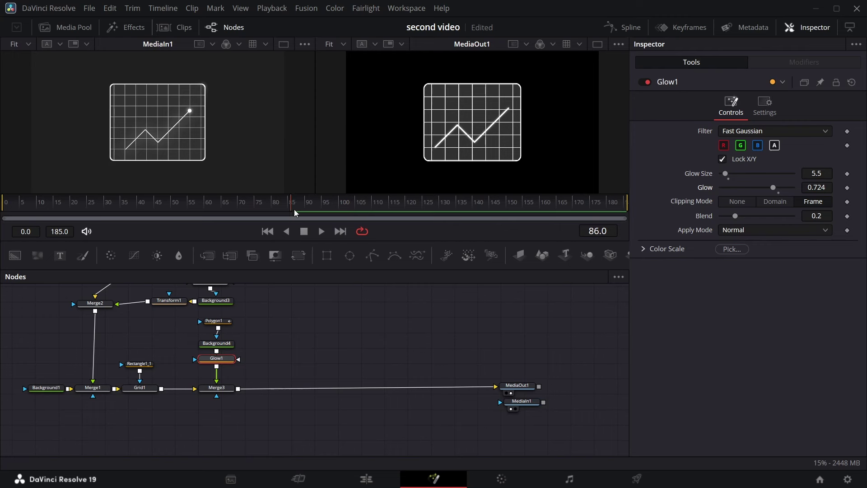
# Animate Polygon1's length from 0.0 at frame 0 to 1.0 at frame 100 with keyframes
pyautogui.moveTo(294, 213); pyautogui.dragTo(344, 202)
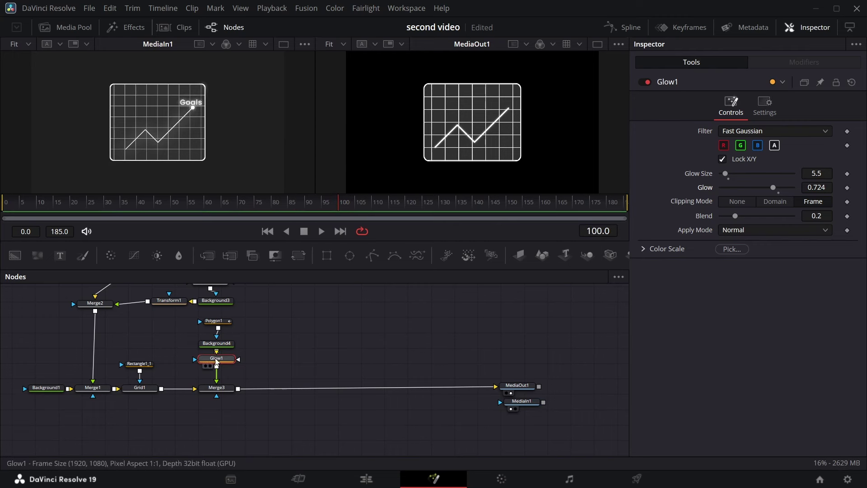
pyautogui.click(224, 325)
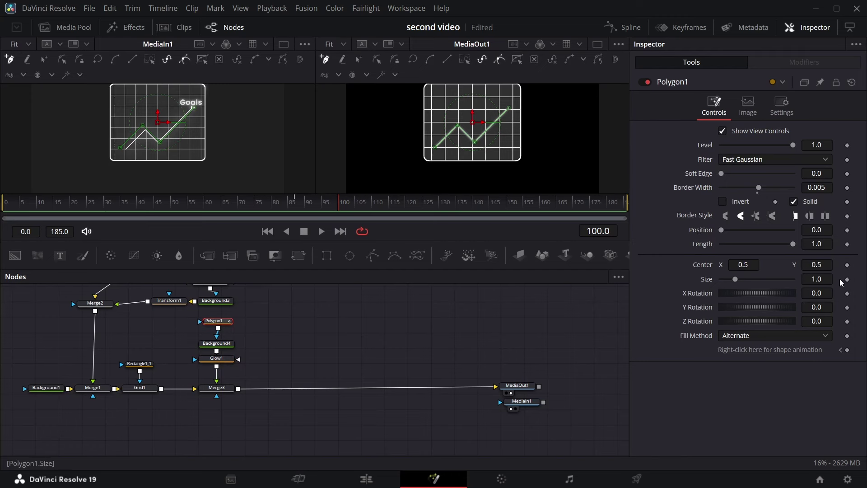
pyautogui.click(847, 244)
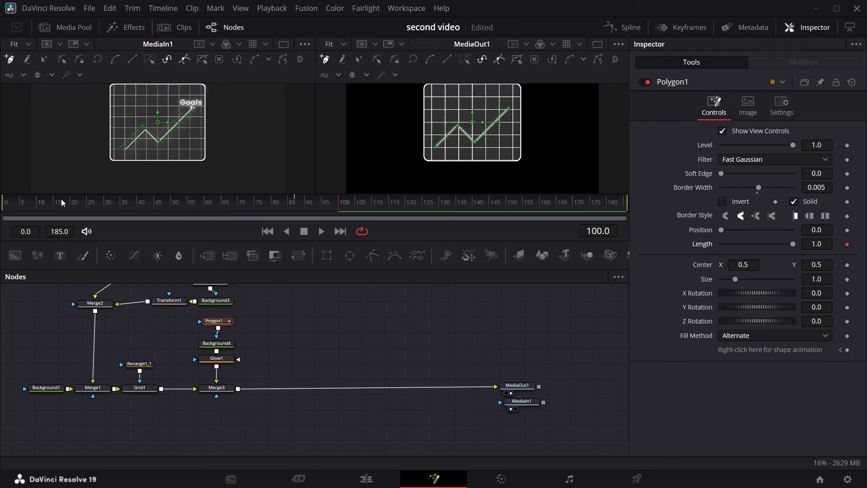
pyautogui.click(6, 202)
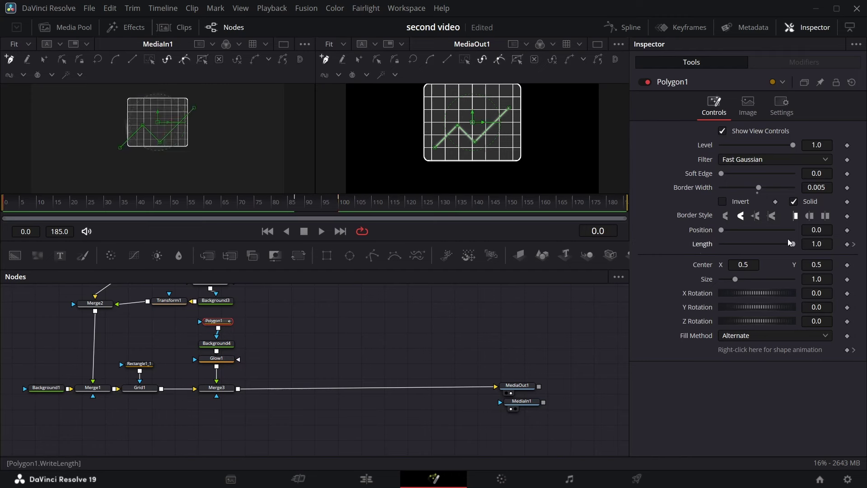
pyautogui.moveTo(793, 246); pyautogui.dragTo(720, 245)
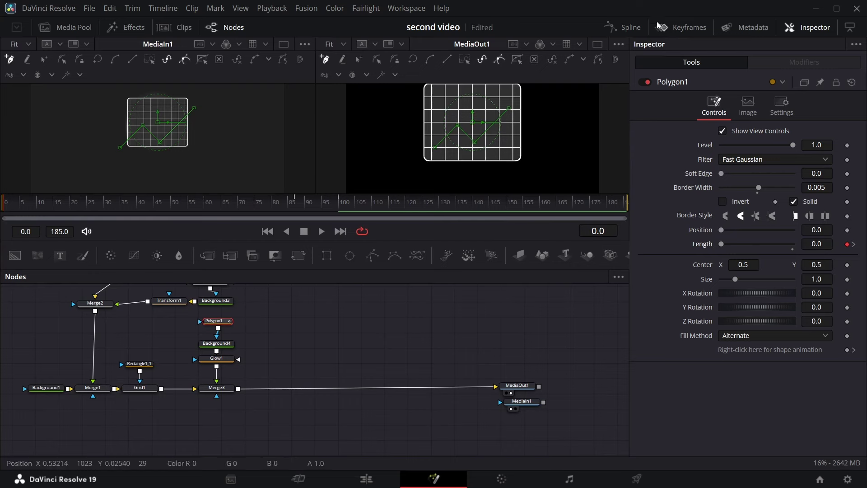
# Apply Out Cubic easing to Polygon1's length animation curve
pyautogui.click(622, 27)
pyautogui.click(575, 276)
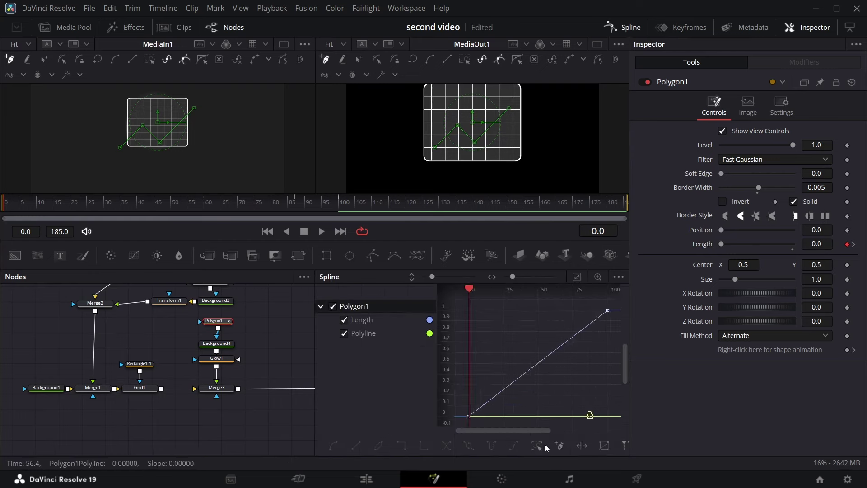
pyautogui.rightClick(505, 359)
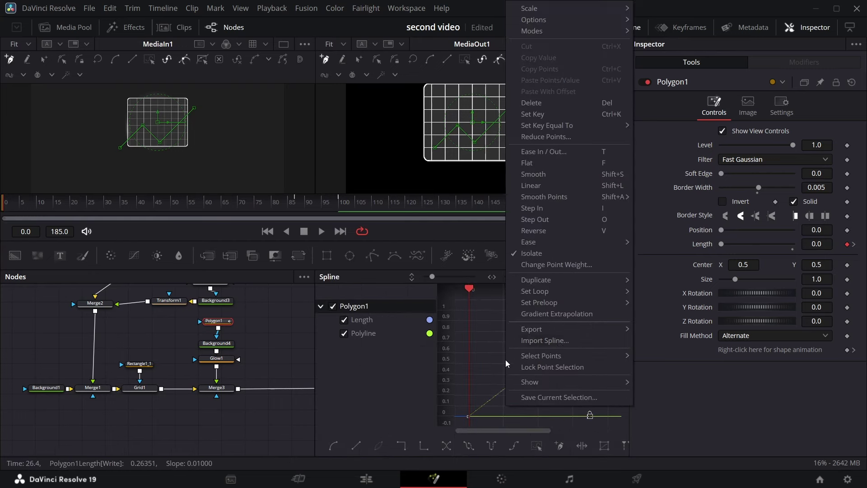
pyautogui.moveTo(543, 244)
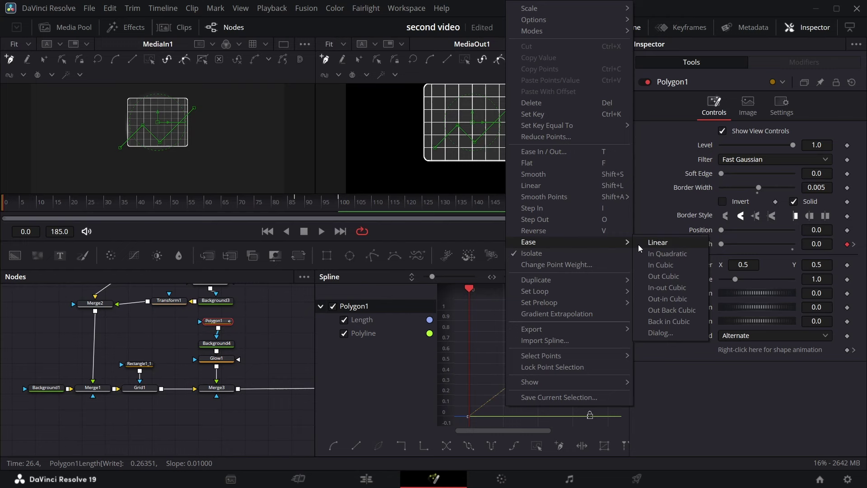
pyautogui.click(662, 277)
pyautogui.click(625, 29)
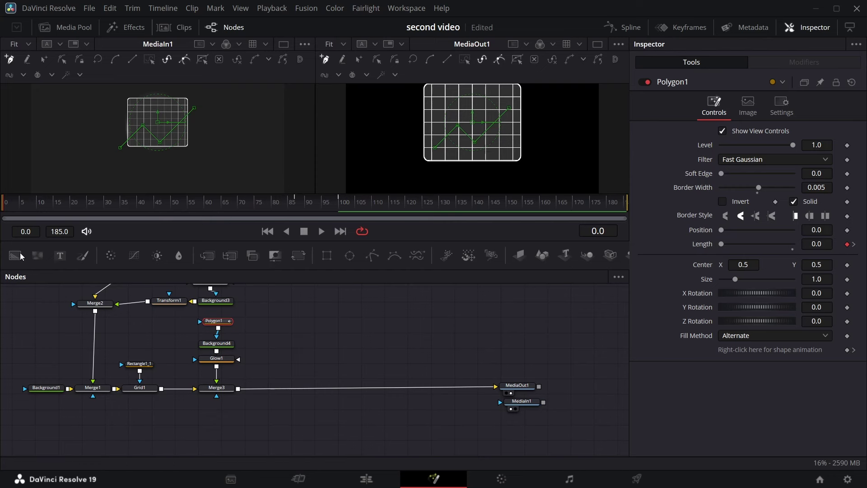
# Add a fifth Background beside the zigzag branch and mask it with an Ellipse node
pyautogui.moveTo(10, 261); pyautogui.dragTo(36, 271)
pyautogui.moveTo(270, 346); pyautogui.dragTo(270, 346)
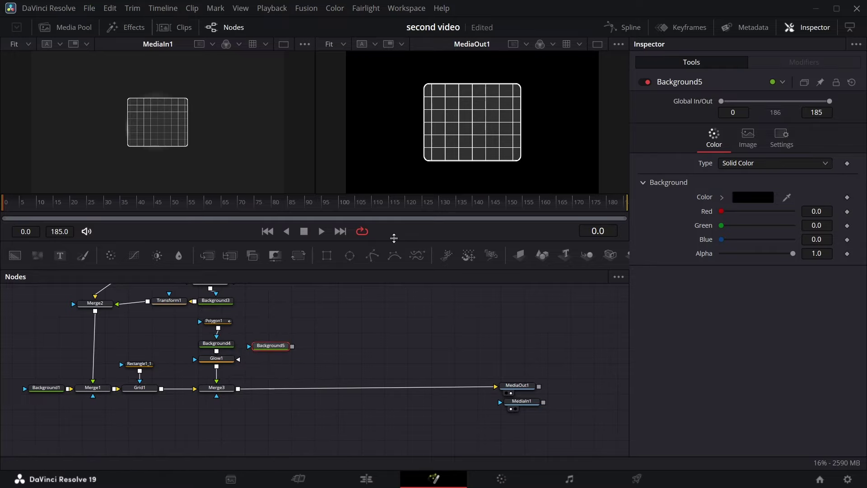
pyautogui.moveTo(394, 255); pyautogui.dragTo(247, 337)
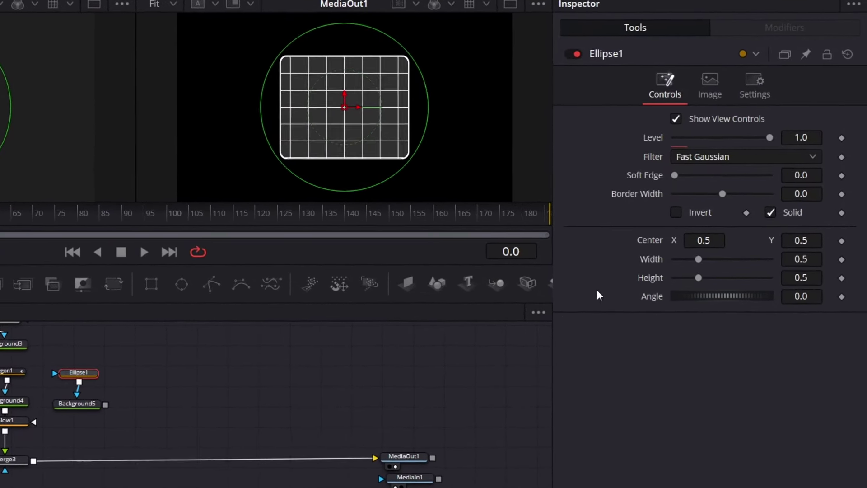
# Link Ellipse1's width to its height with the expression Height and set the height to 0.015
pyautogui.rightClick(634, 258)
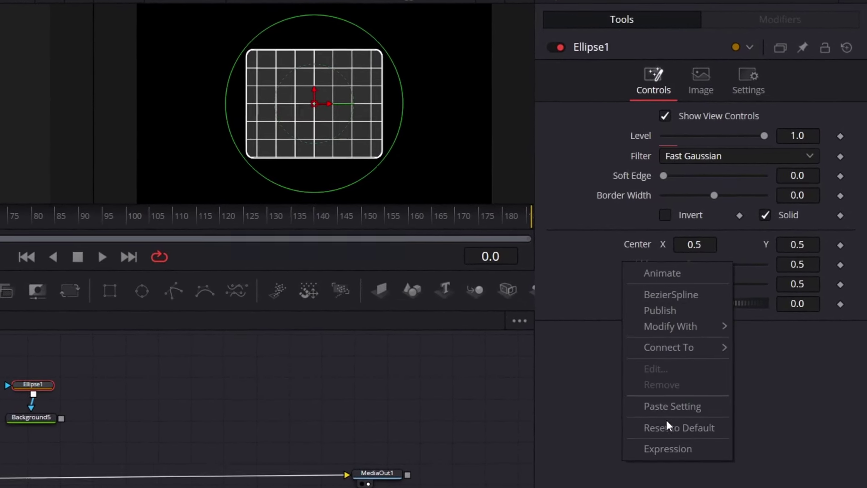
pyautogui.click(668, 448)
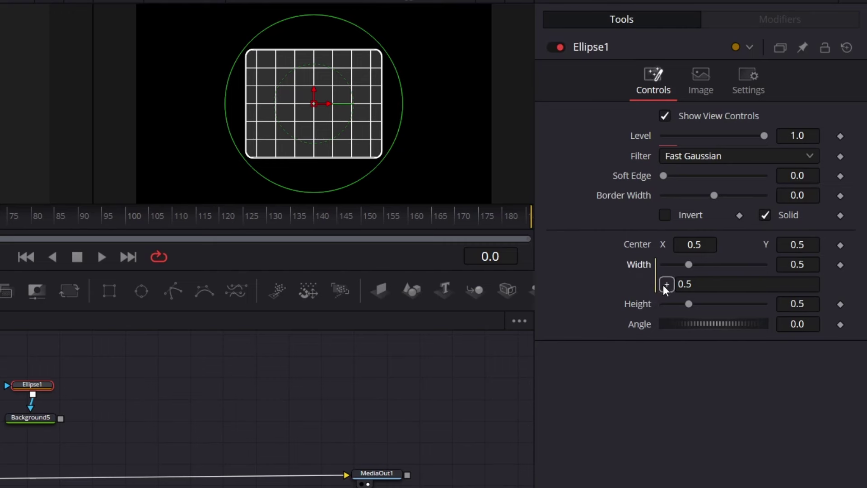
pyautogui.moveTo(638, 310); pyautogui.dragTo(630, 309)
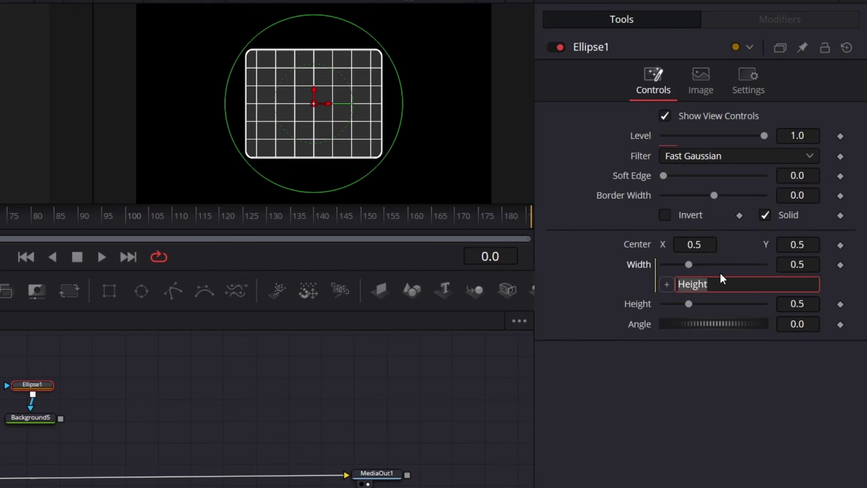
pyautogui.moveTo(811, 309)
pyautogui.mouseDown()
pyautogui.moveTo(756, 309)
pyautogui.moveTo(811, 308)
pyautogui.mouseUp()
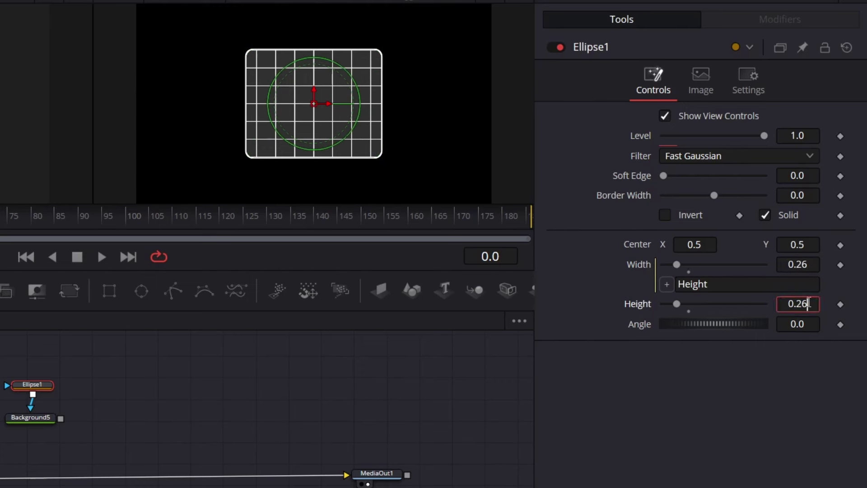
pyautogui.press('BackSpace')
pyautogui.press('BackSpace')
pyautogui.write('015')
pyautogui.press('Return')
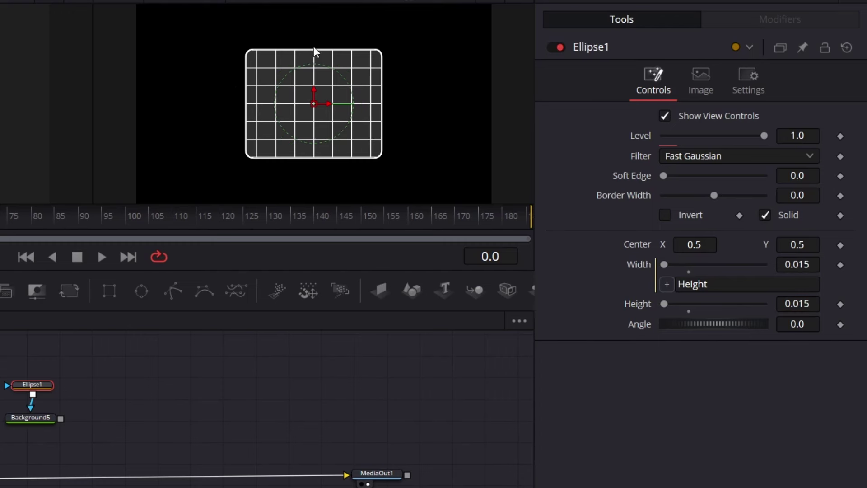
# Set Background5's color to near-white #f9f9f9 and merge it over the Merge3 output
pyautogui.click(42, 416)
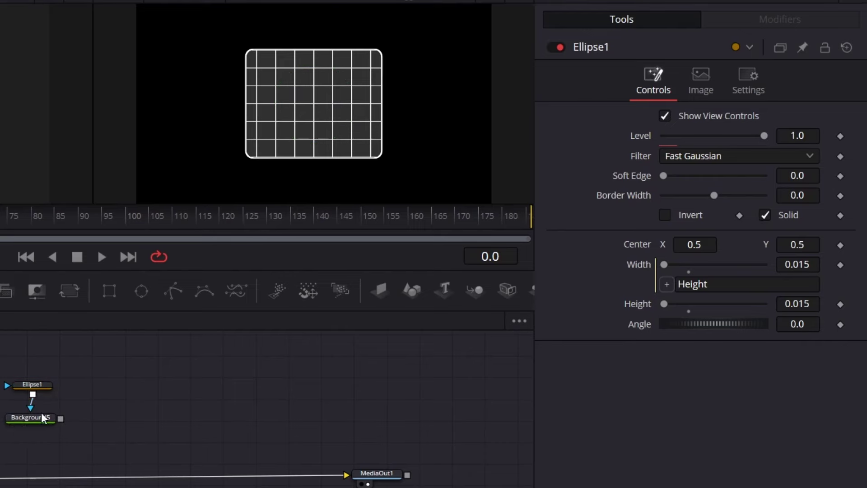
pyautogui.click(711, 210)
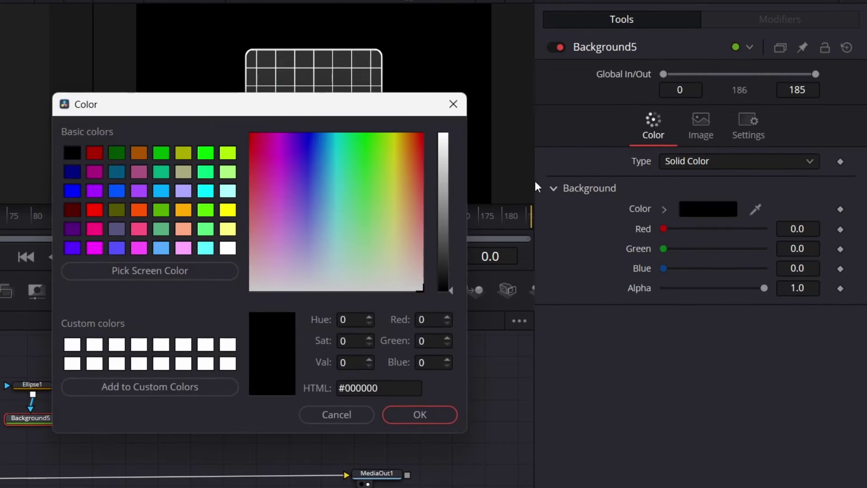
pyautogui.click(440, 136)
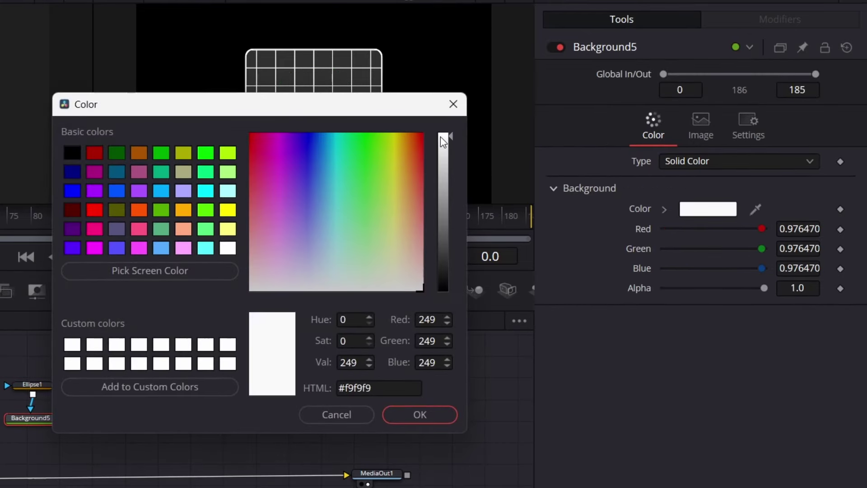
pyautogui.click(428, 410)
pyautogui.moveTo(61, 419); pyautogui.dragTo(3, 474)
pyautogui.click(130, 395)
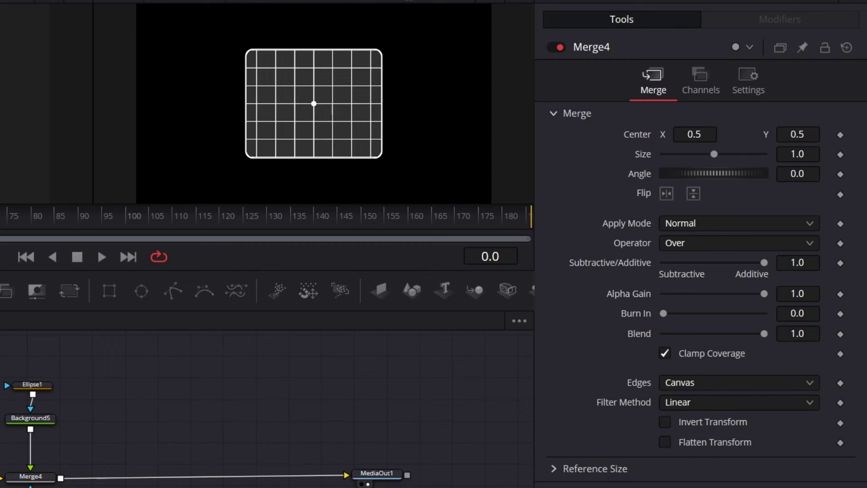
# Add a Glow node after Background5 and play back the animation
pyautogui.click(47, 419)
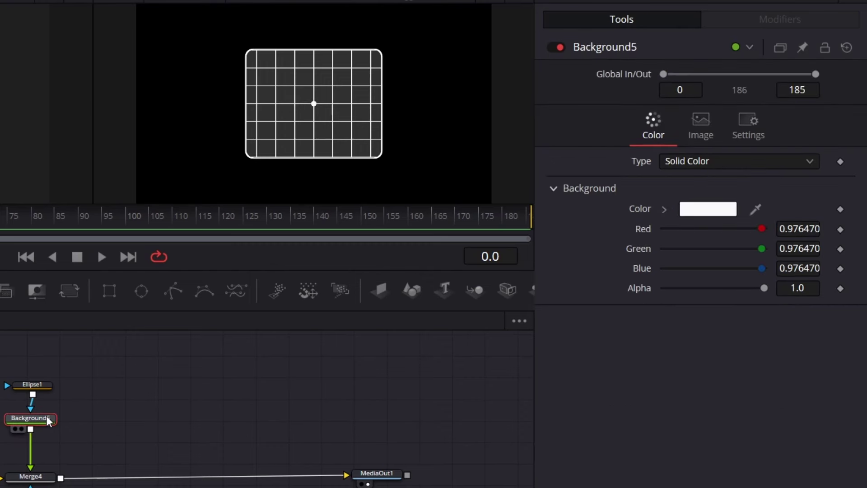
pyautogui.hotkey('shift', 'space')
pyautogui.write('glow')
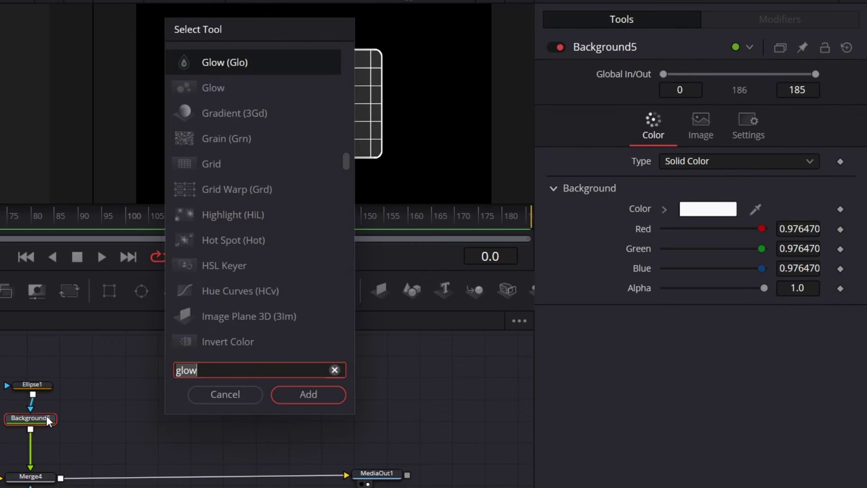
pyautogui.press('Return')
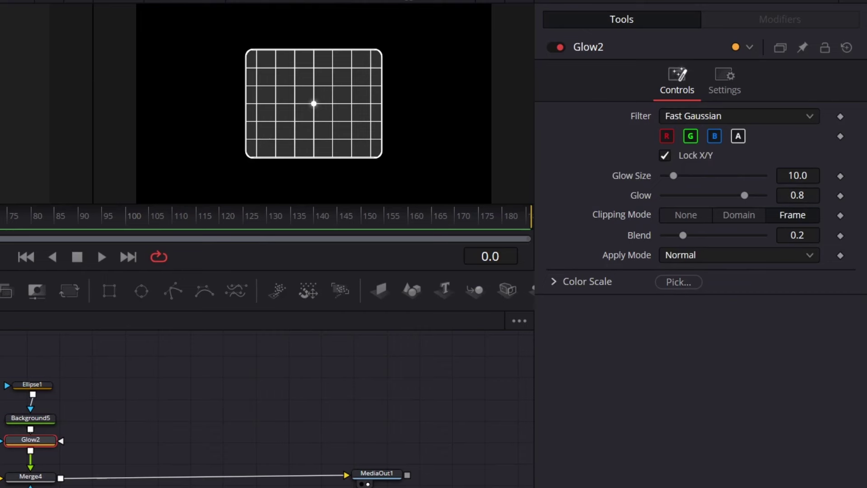
pyautogui.press('space')
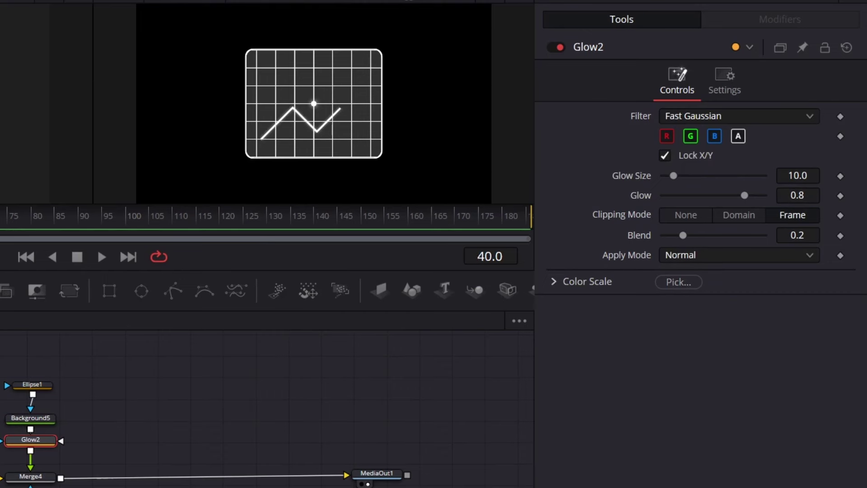
# Remove the shape animation keyframe at frame 87 from Polygon1
pyautogui.moveTo(35, 215); pyautogui.dragTo(133, 217)
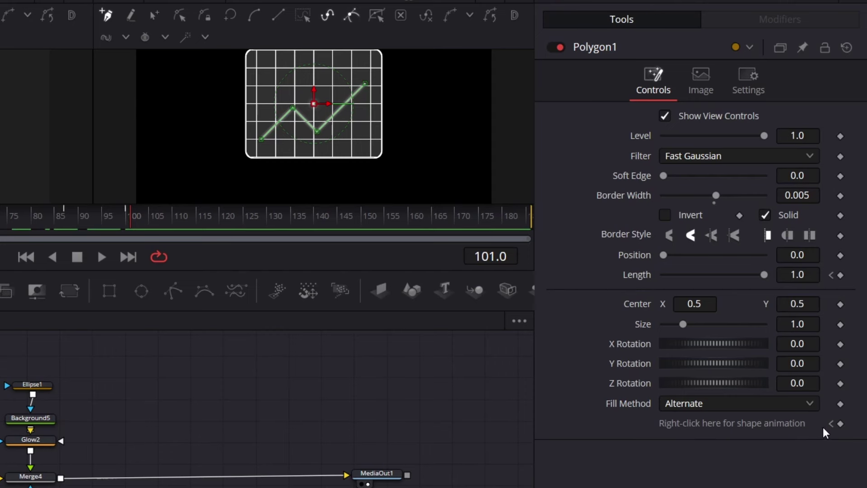
pyautogui.click(839, 422)
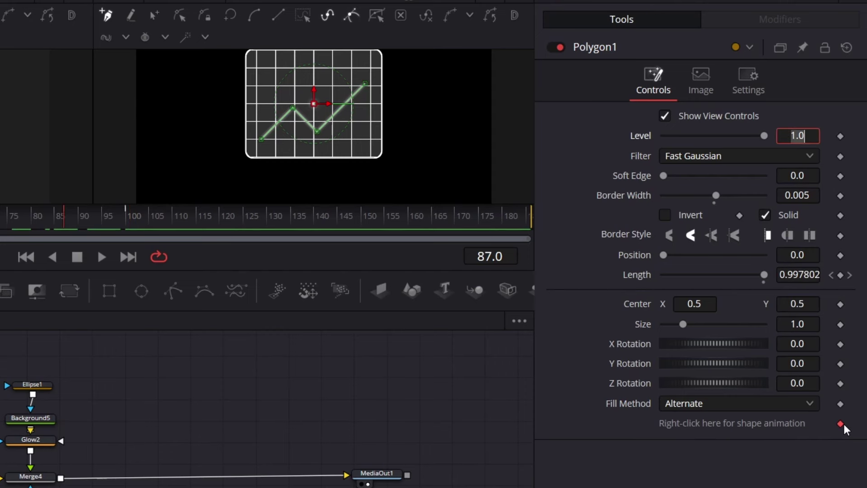
pyautogui.click(841, 423)
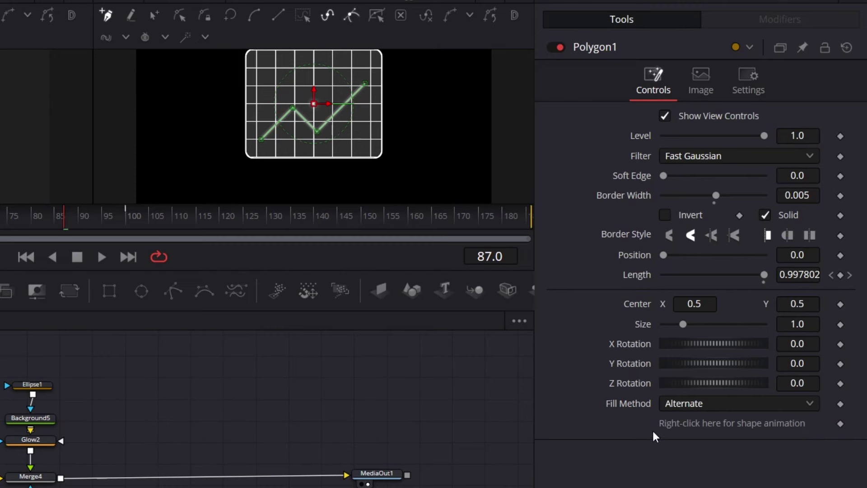
pyautogui.rightClick(780, 418)
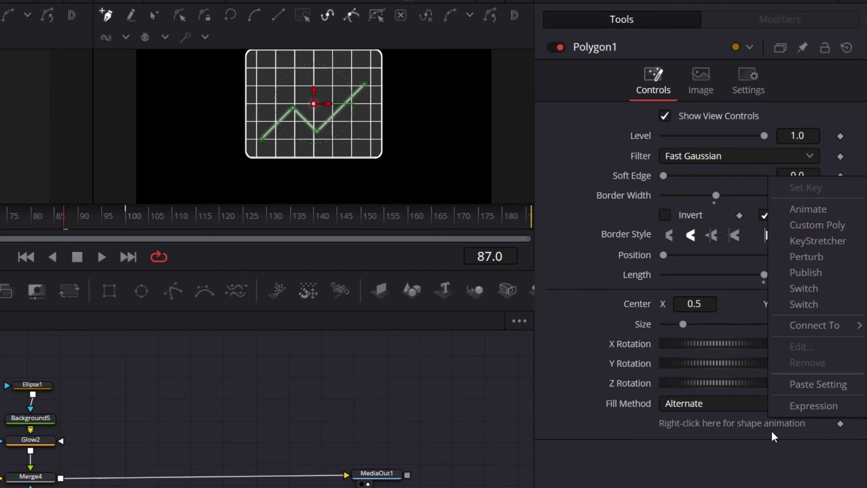
pyautogui.click(773, 424)
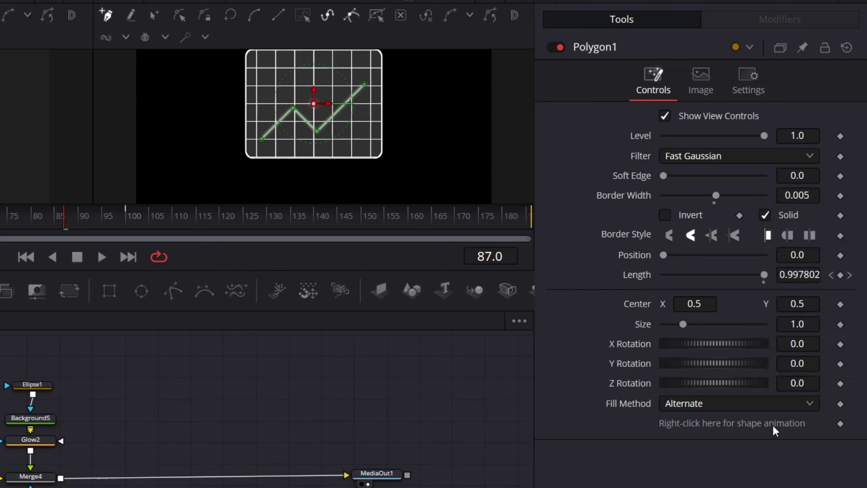
# Publish Polygon1's polyline shape so other nodes can connect to it
pyautogui.rightClick(773, 424)
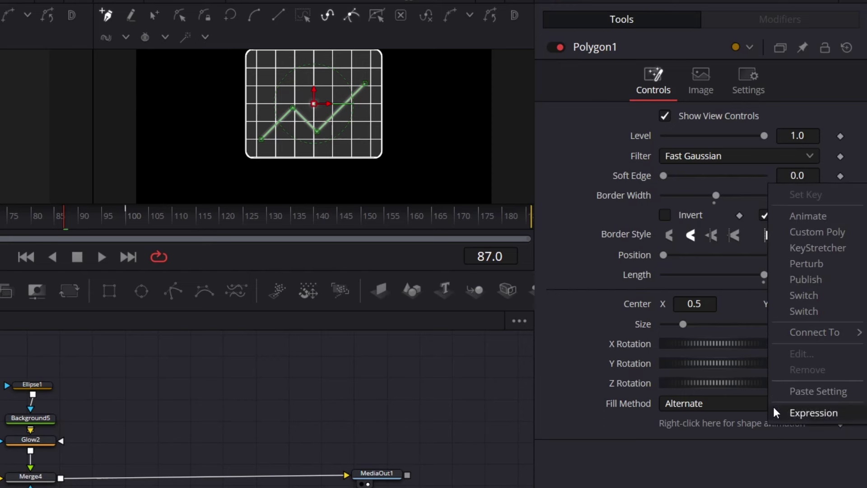
pyautogui.click(801, 279)
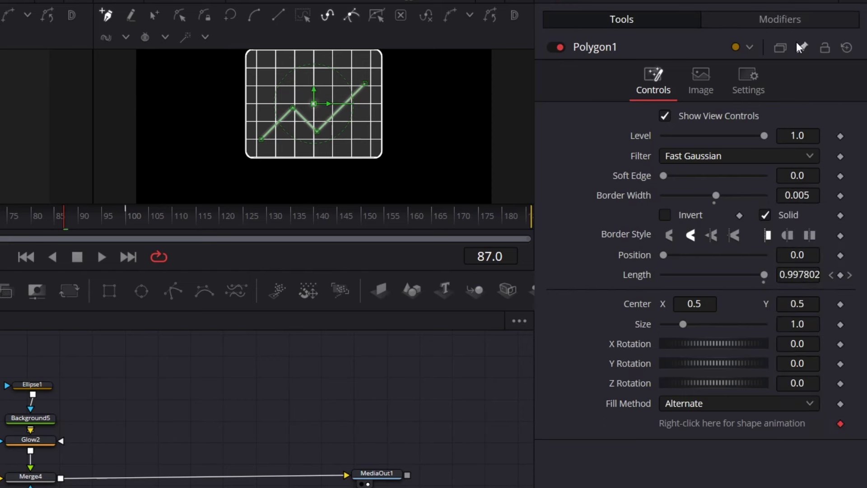
pyautogui.click(765, 19)
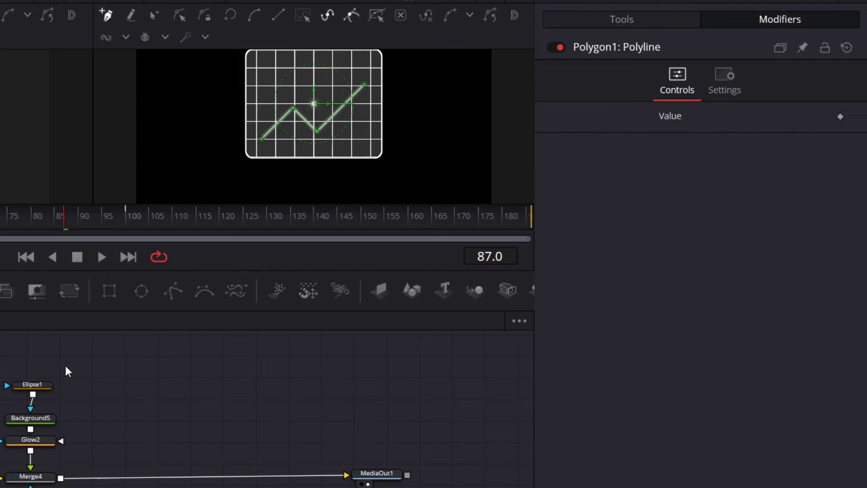
# Add a Path modifier to Ellipse1's Center and open the Path1 modifier controls
pyautogui.click(39, 387)
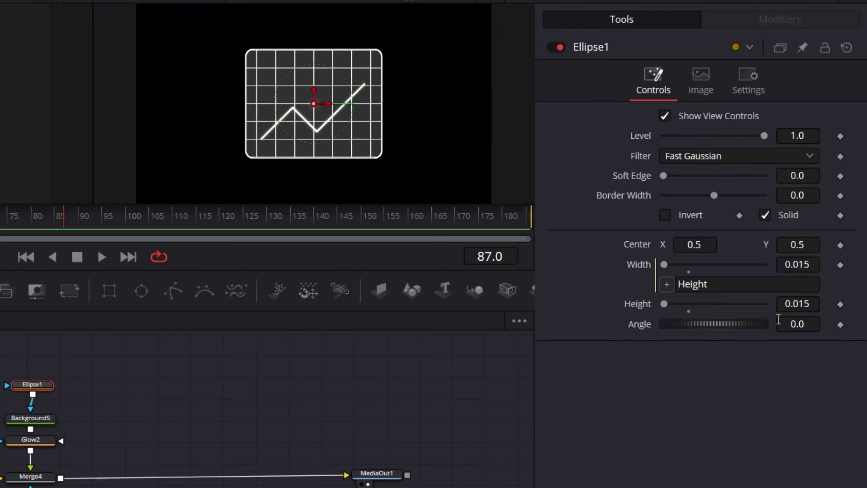
pyautogui.rightClick(622, 251)
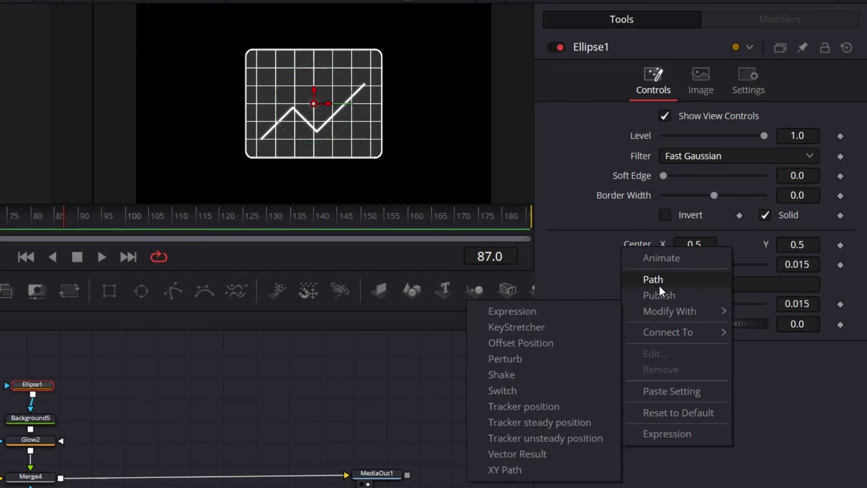
pyautogui.click(660, 284)
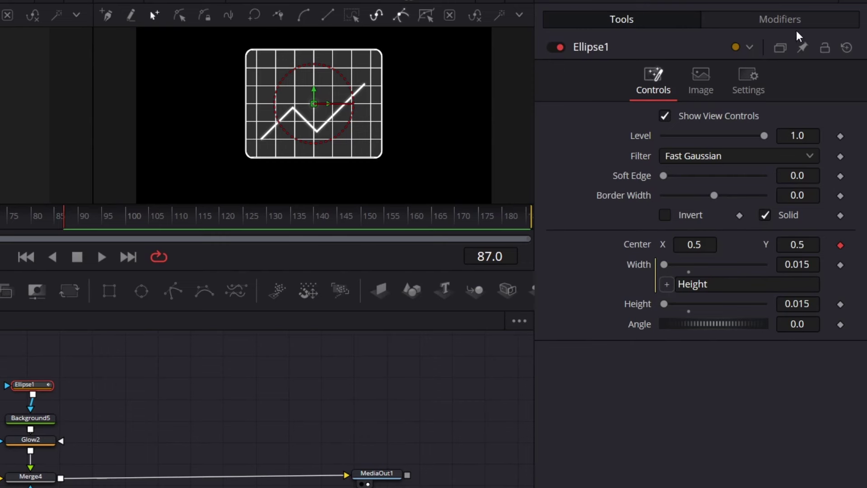
pyautogui.click(783, 19)
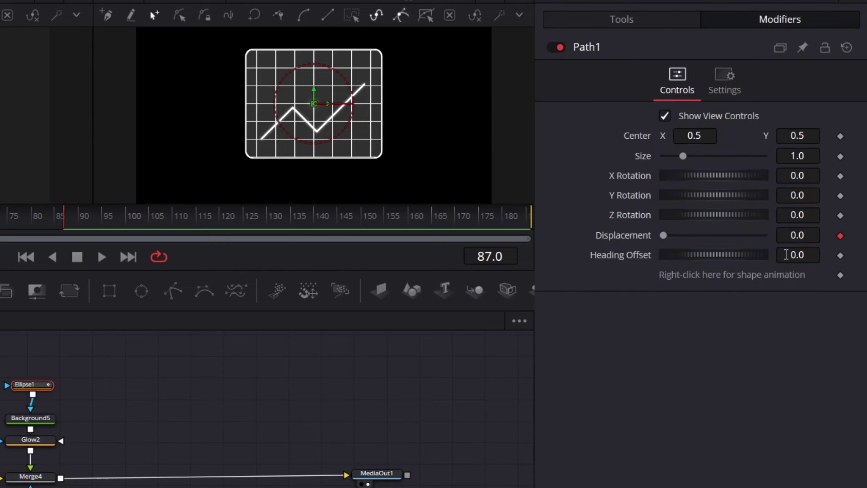
# Connect Path1's shape animation to the published Polygon1: Polyline value
pyautogui.rightClick(695, 282)
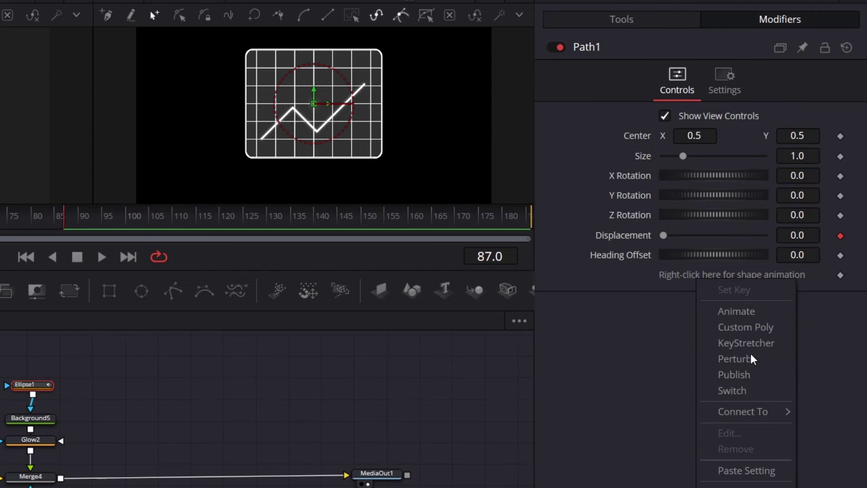
pyautogui.moveTo(760, 413)
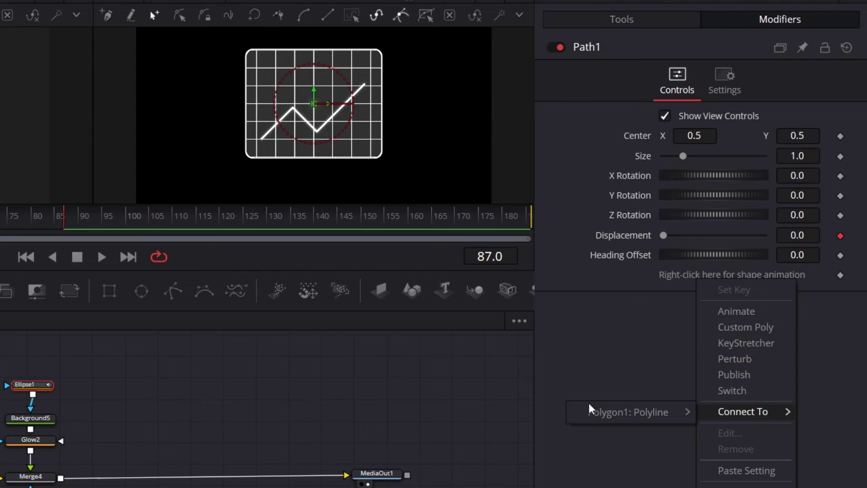
pyautogui.moveTo(633, 415)
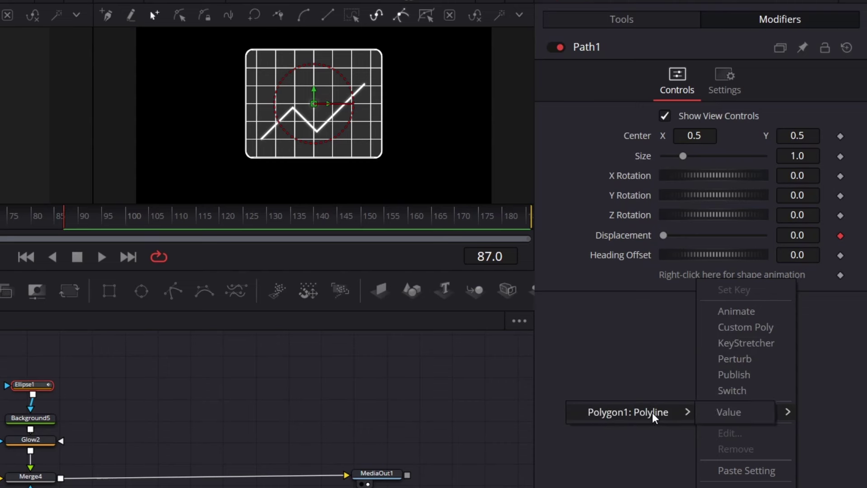
pyautogui.click(738, 413)
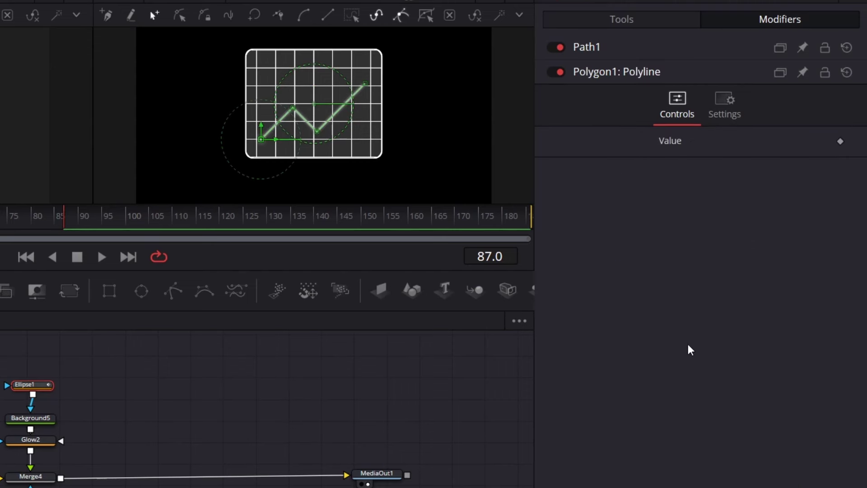
# Remove Path1's Displacement keyframe at frame 87, then keyframe Displacement at 0.0 on frame 0 and 1.0 on frame 100
pyautogui.click(633, 50)
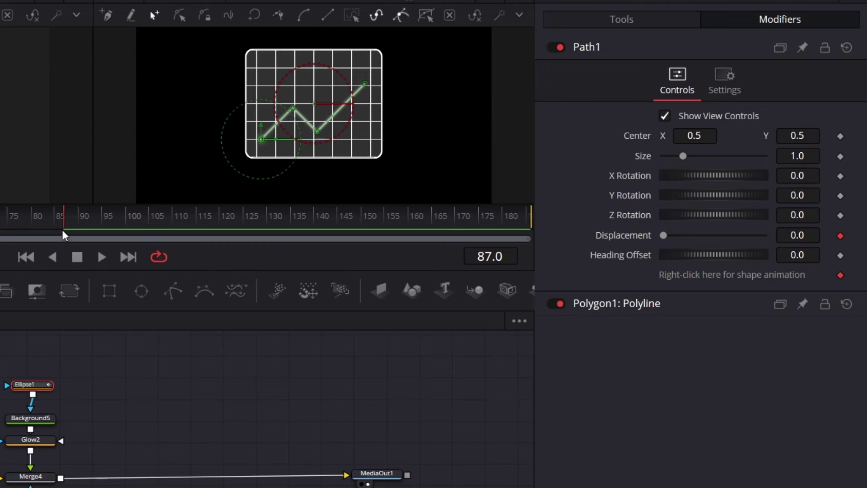
pyautogui.click(840, 235)
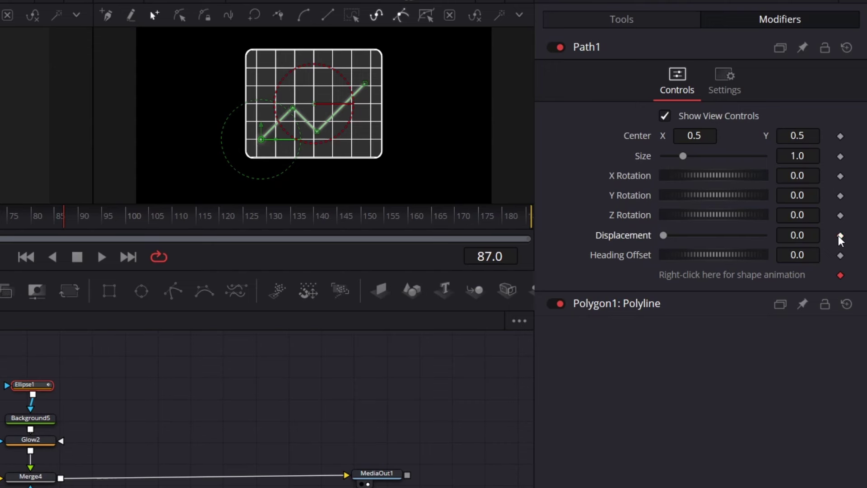
pyautogui.click(61, 227)
pyautogui.moveTo(61, 231); pyautogui.dragTo(0, 228)
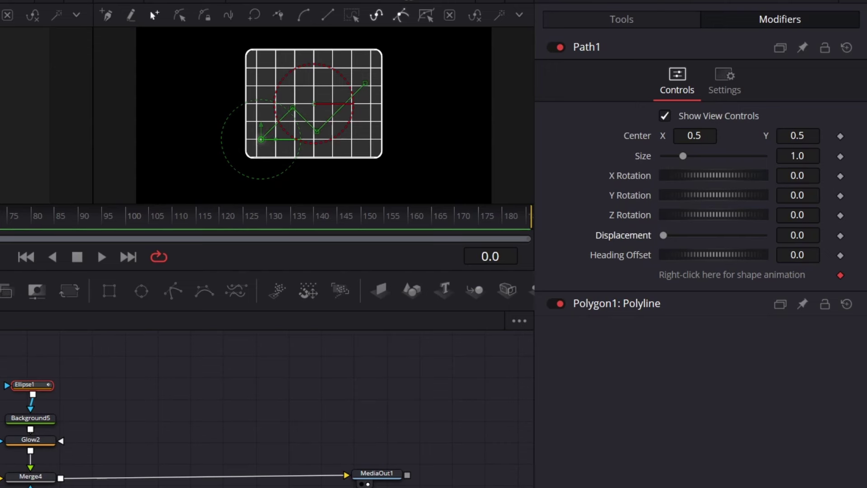
pyautogui.click(838, 238)
pyautogui.moveTo(0, 221); pyautogui.dragTo(127, 212)
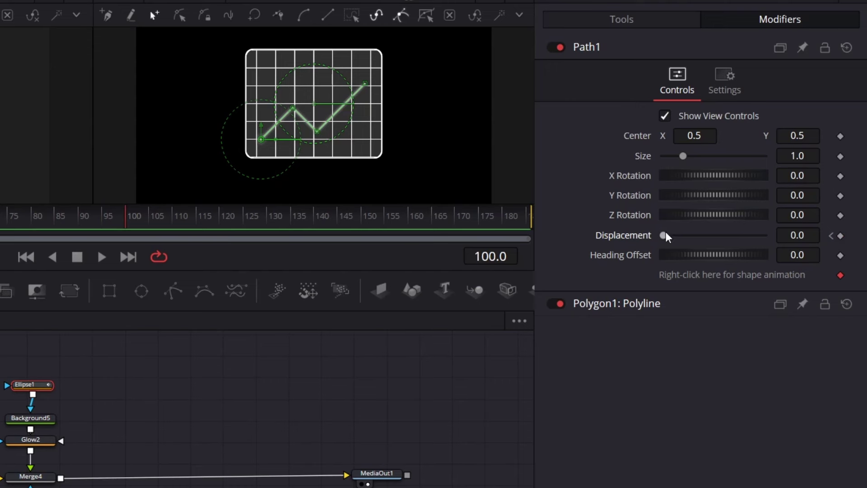
pyautogui.moveTo(666, 231); pyautogui.dragTo(857, 238)
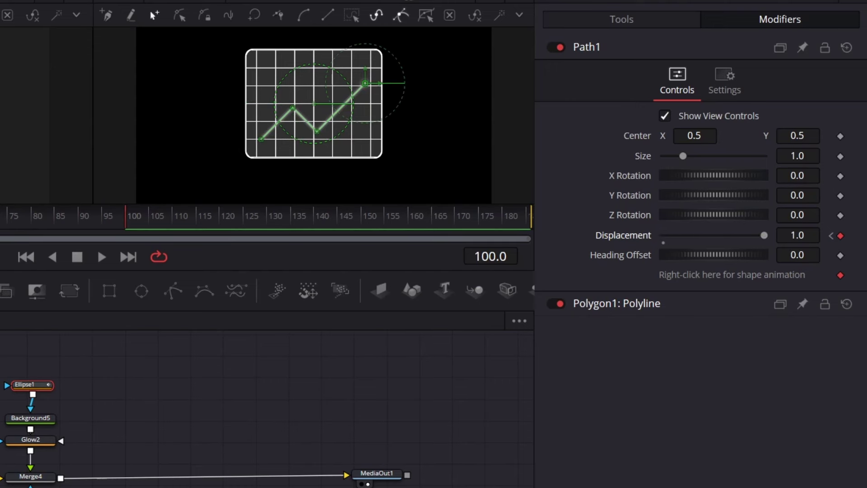
# Deselect Ellipse1 and play back the composition to check the dot's motion along the zigzag line
pyautogui.moveTo(30, 429); pyautogui.dragTo(30, 439)
pyautogui.click(212, 392)
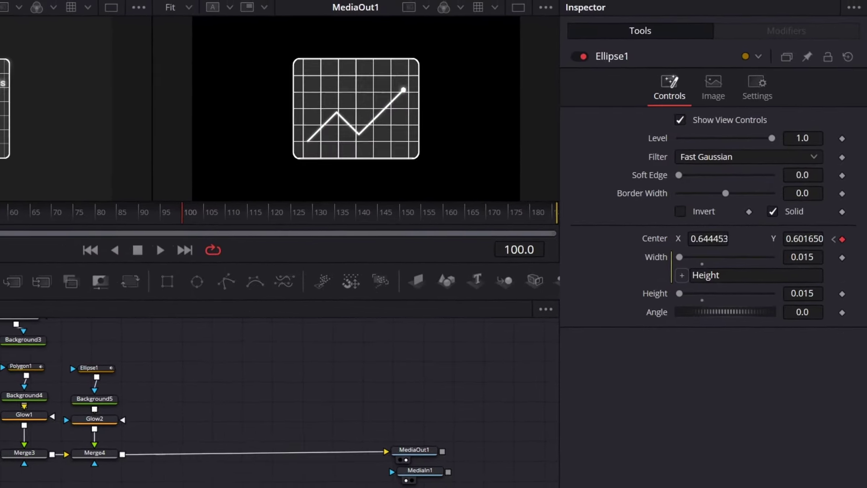
pyautogui.press('space')
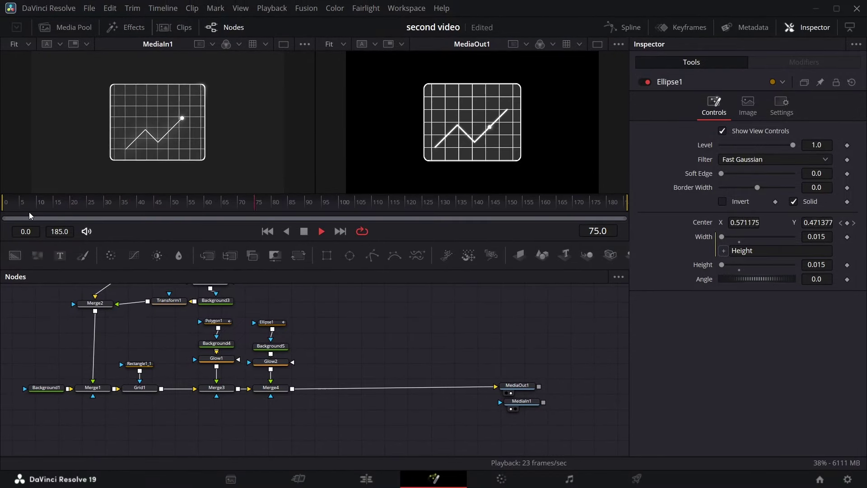
pyautogui.press('space')
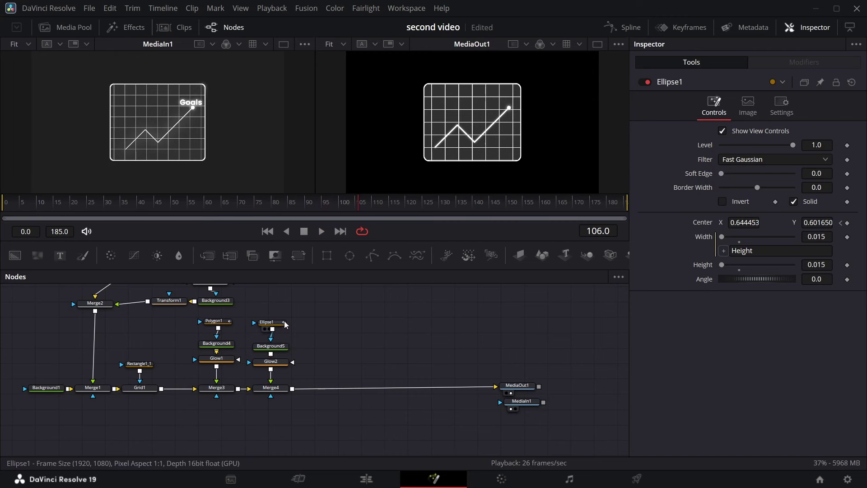
# Apply Out Cubic easing to all of Ellipse1's path Displacement keyframes in the spline editor
pyautogui.click(277, 331)
pyautogui.click(625, 27)
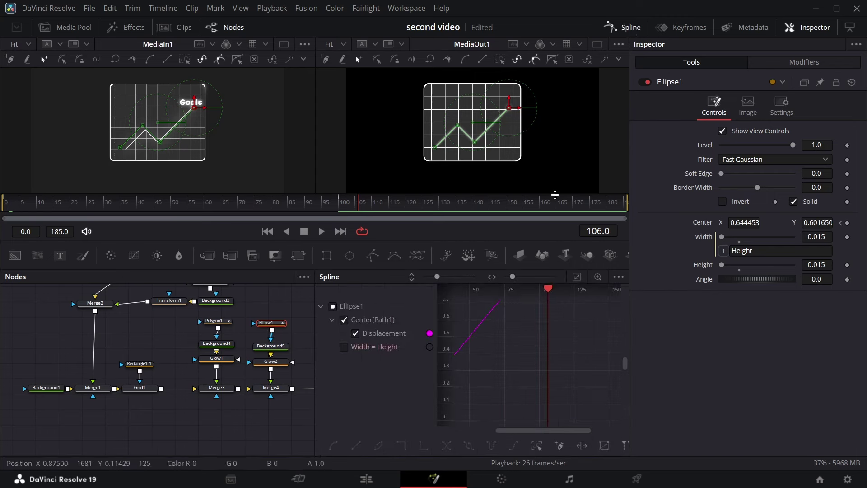
pyautogui.click(575, 277)
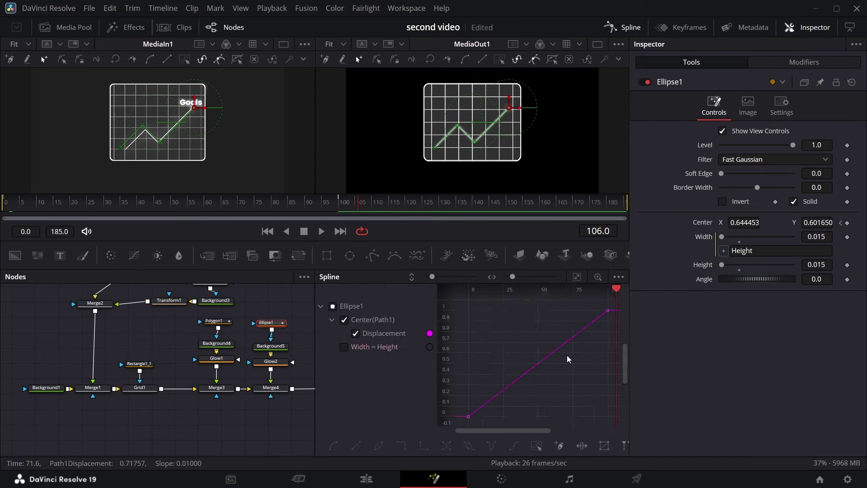
pyautogui.hotkey('ctrl', 'a')
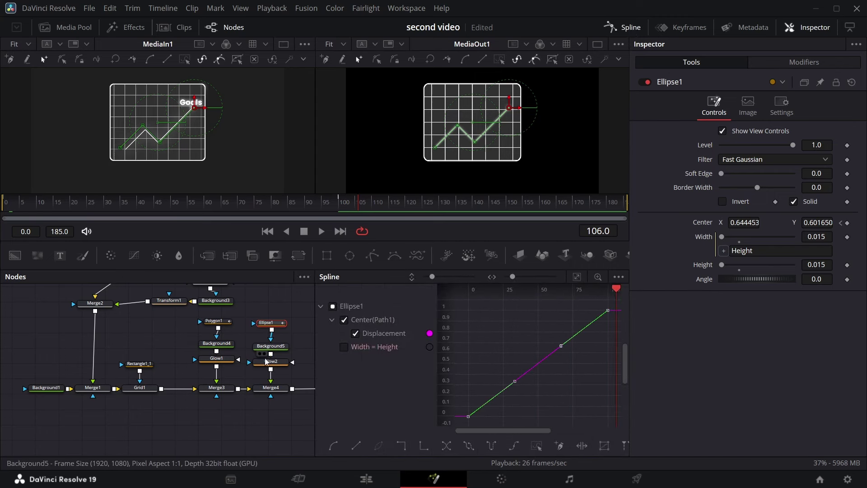
pyautogui.rightClick(525, 339)
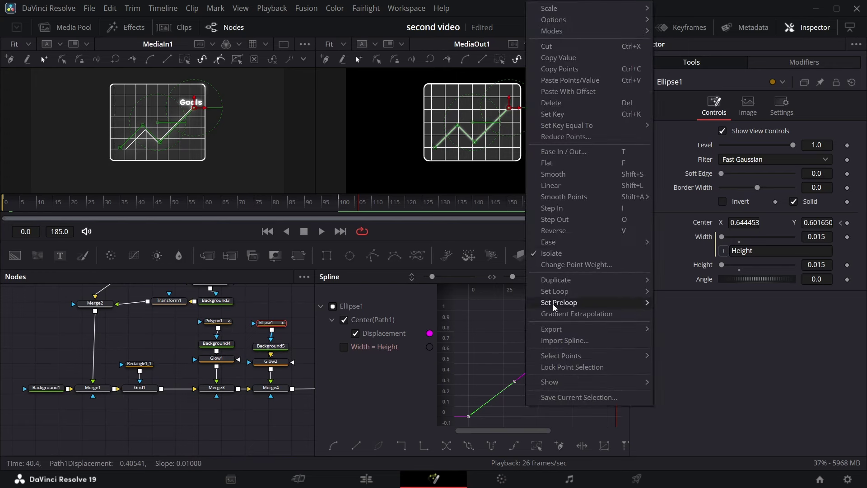
pyautogui.moveTo(610, 242)
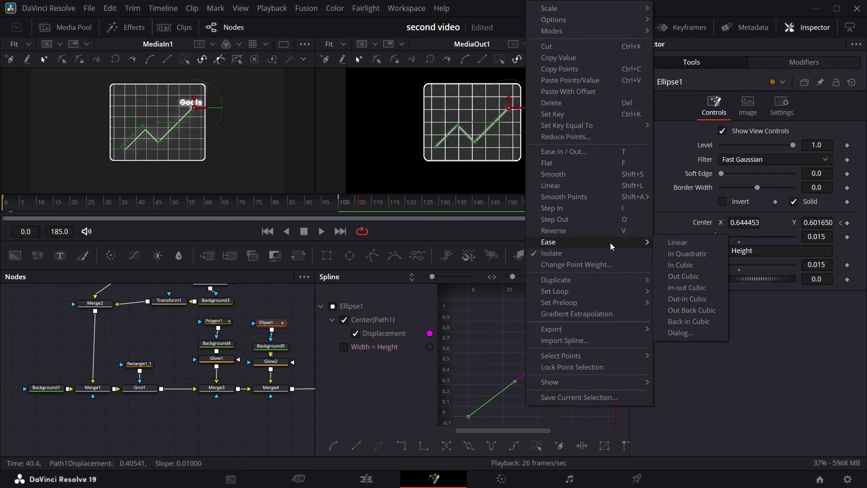
pyautogui.click(683, 275)
pyautogui.click(632, 29)
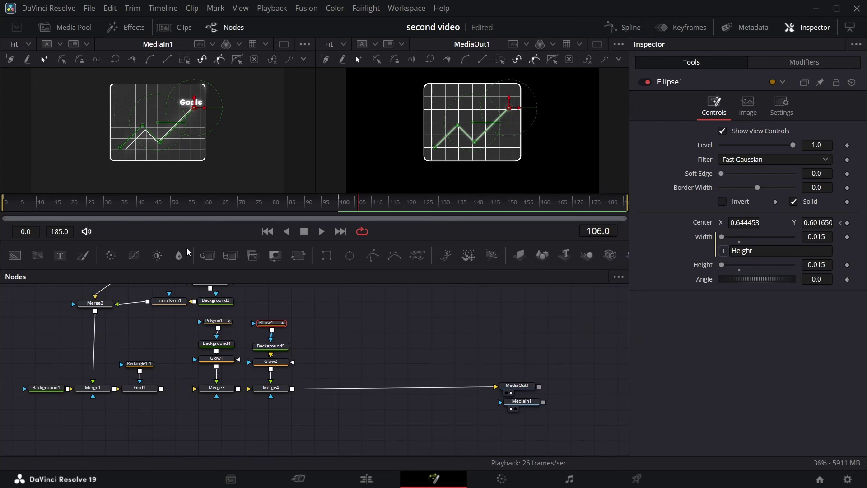
# Play back the eased dot animation from the first frame and compare it with the reference clip
pyautogui.click(5, 203)
pyautogui.press('space')
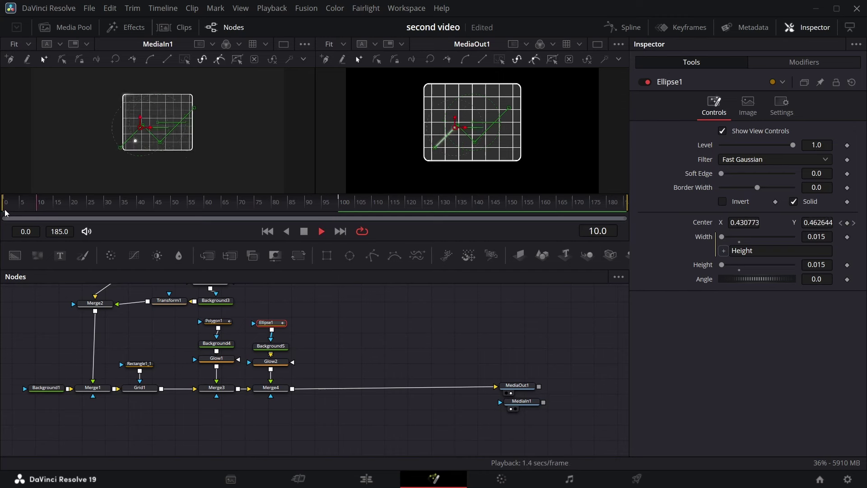
pyautogui.click(469, 339)
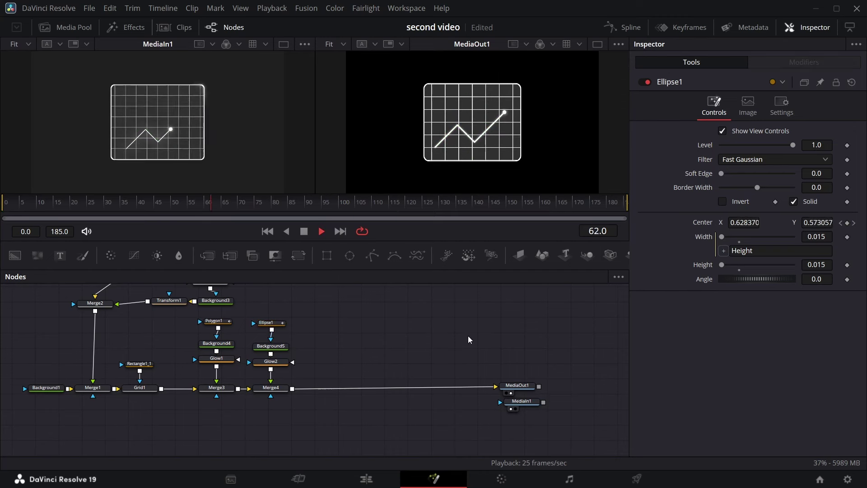
pyautogui.click(10, 205)
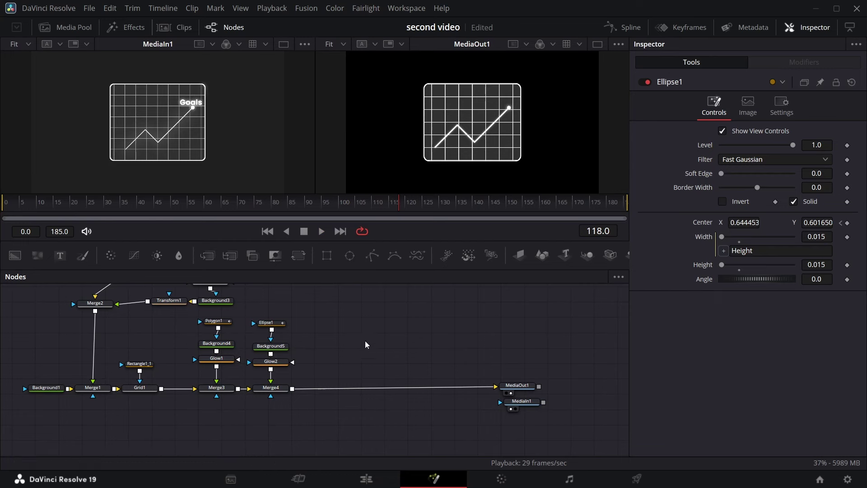
# Add a text node beside Background5 reading "Goals"
pyautogui.moveTo(60, 255); pyautogui.dragTo(323, 344)
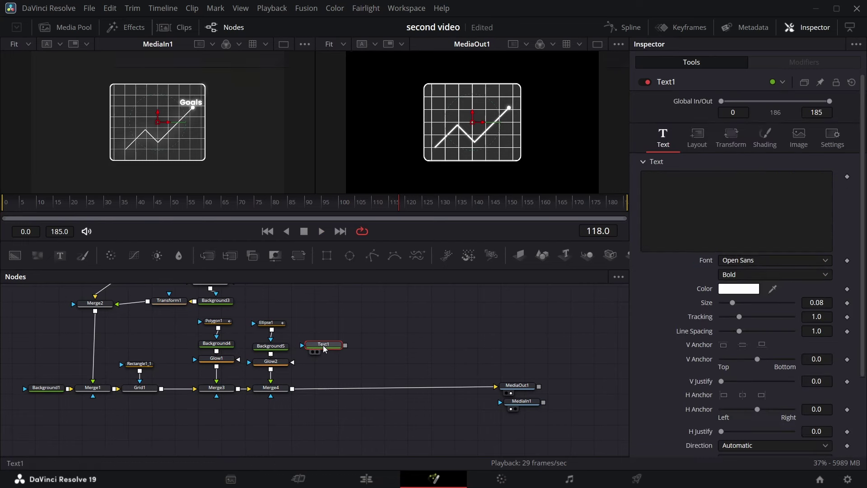
pyautogui.click(672, 203)
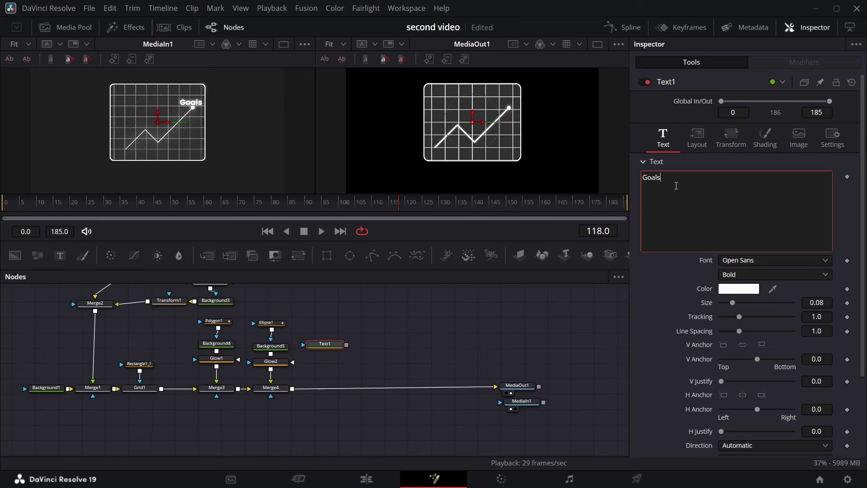
# Set Text1's font to Clash Display Bold and merge it over the Merge4 output
pyautogui.click(825, 261)
pyautogui.scroll(-2, 752, 226)
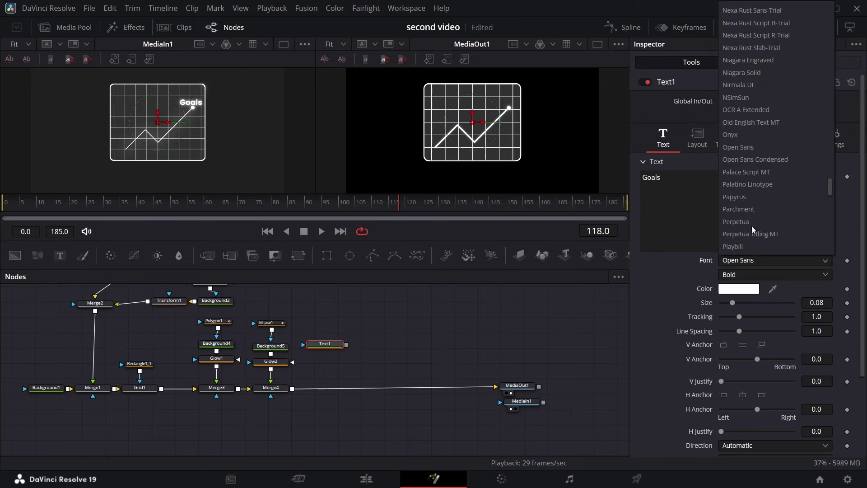
pyautogui.scroll(-5, 762, 170)
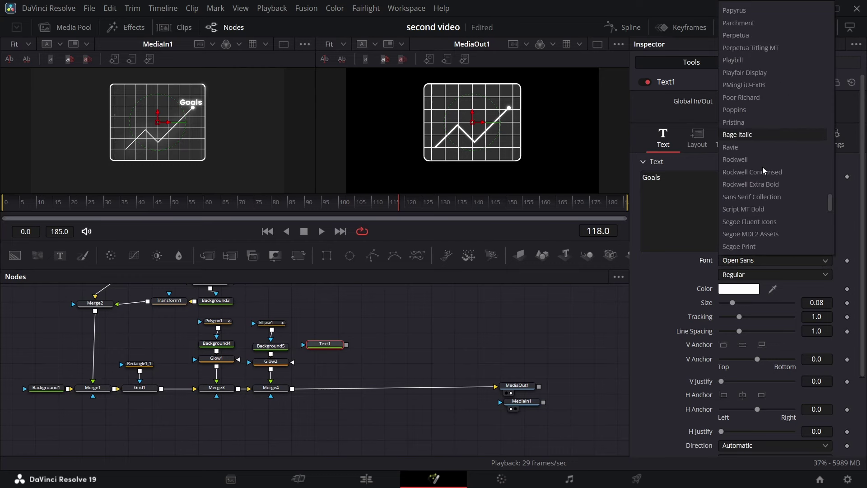
pyautogui.scroll(15, 762, 170)
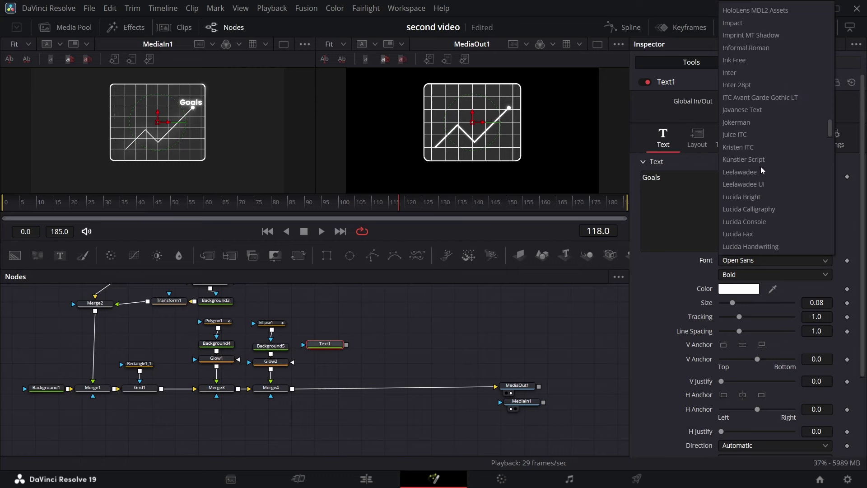
pyautogui.press('Escape')
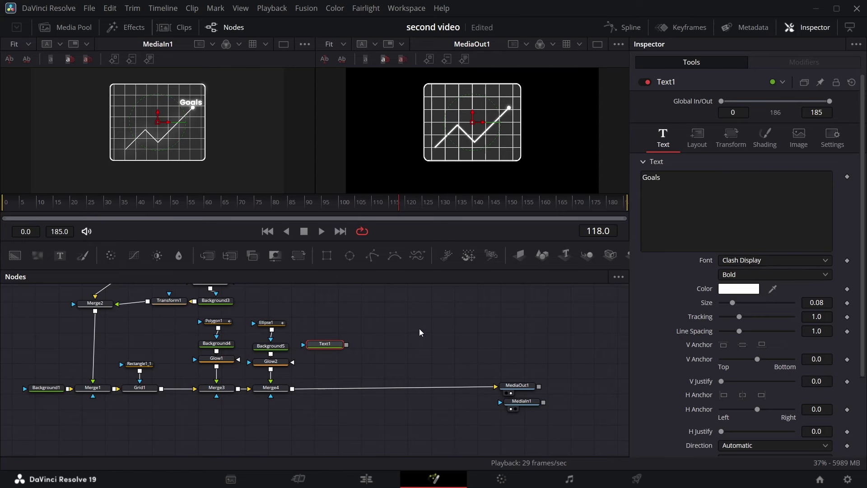
pyautogui.moveTo(345, 353); pyautogui.dragTo(294, 389)
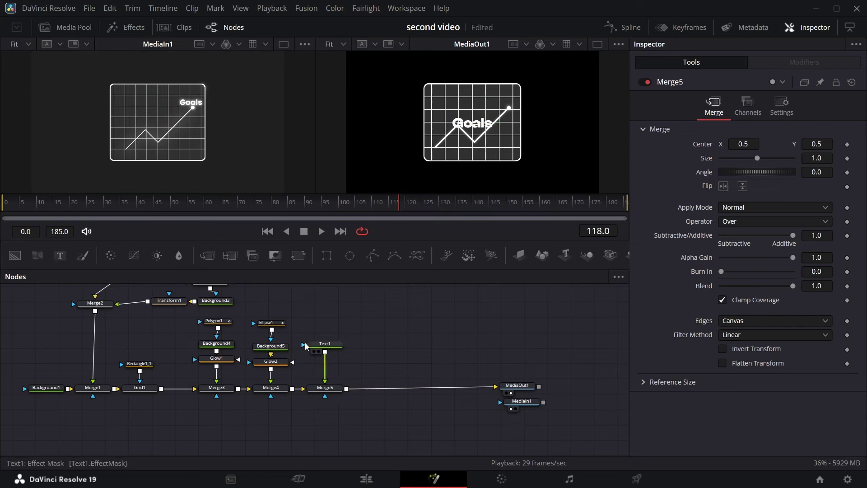
# Shrink the "Goals" text to a size of about 0.052 and centre it at about X 0.64, Y 0.638, above the line's end dot
pyautogui.click(326, 344)
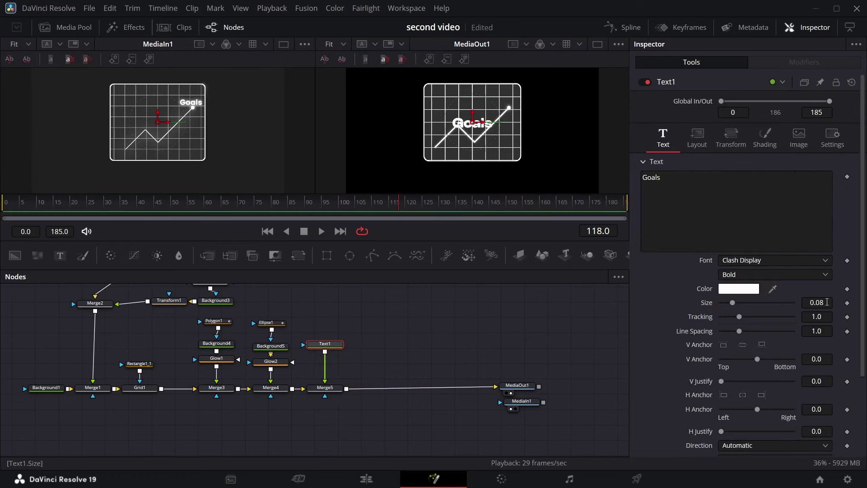
pyautogui.moveTo(825, 302); pyautogui.dragTo(804, 302)
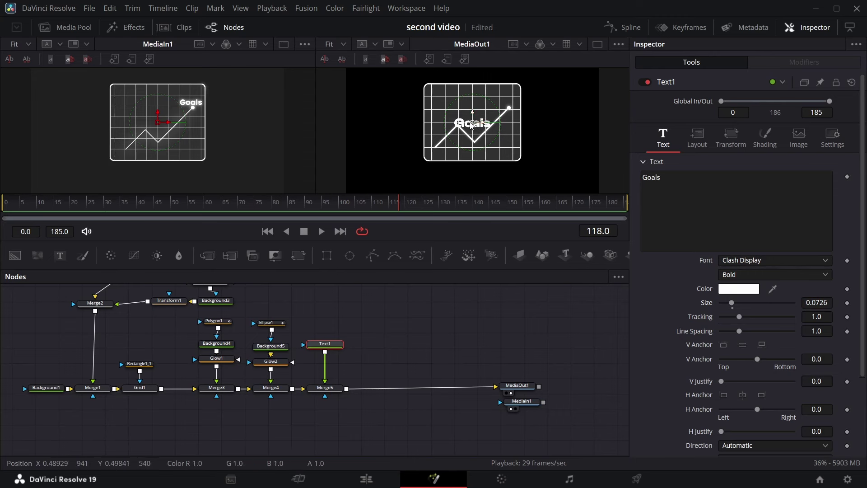
pyautogui.moveTo(472, 122); pyautogui.dragTo(507, 104)
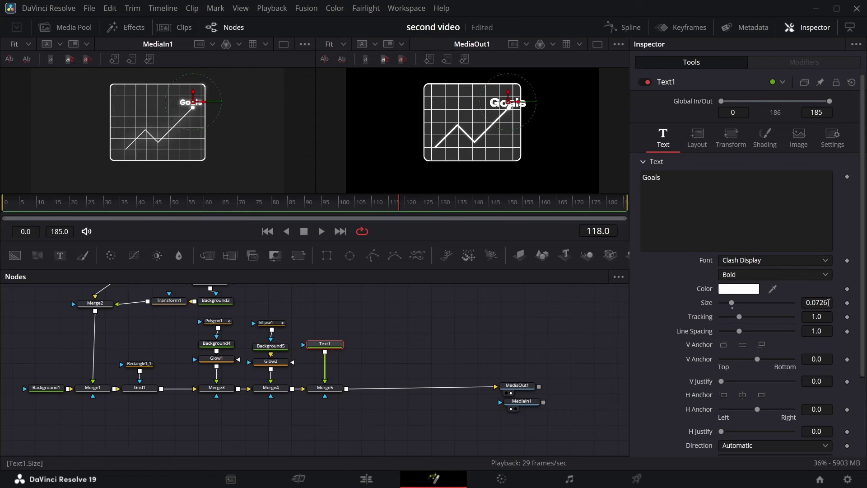
pyautogui.moveTo(817, 302); pyautogui.dragTo(805, 302)
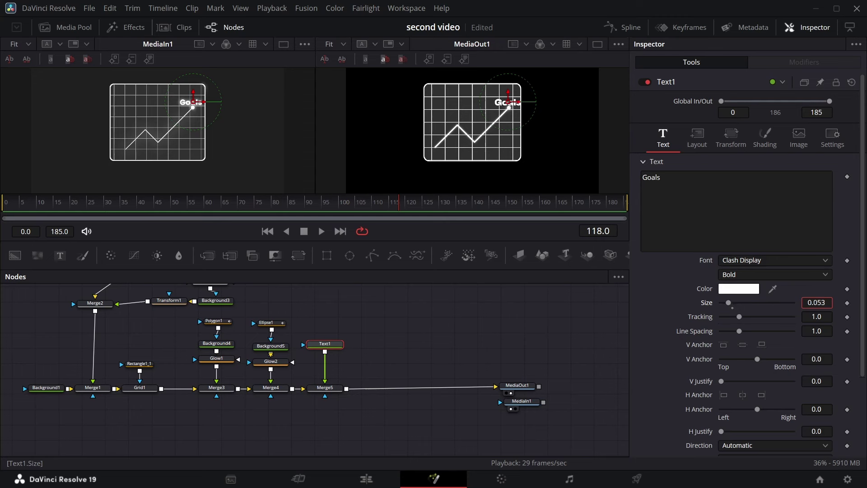
pyautogui.click(702, 141)
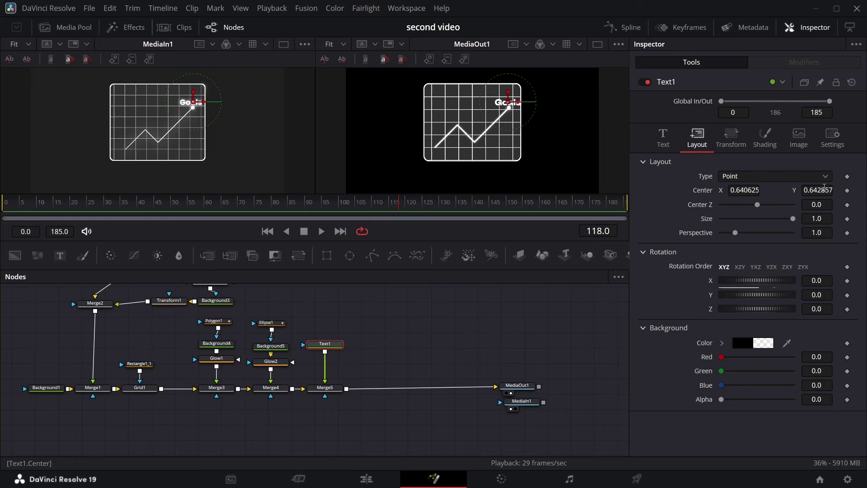
# Add a Glow node between Text1 and Merge5
pyautogui.click(338, 345)
pyautogui.hotkey('shift', 'space')
pyautogui.write('glow')
pyautogui.press('Return')
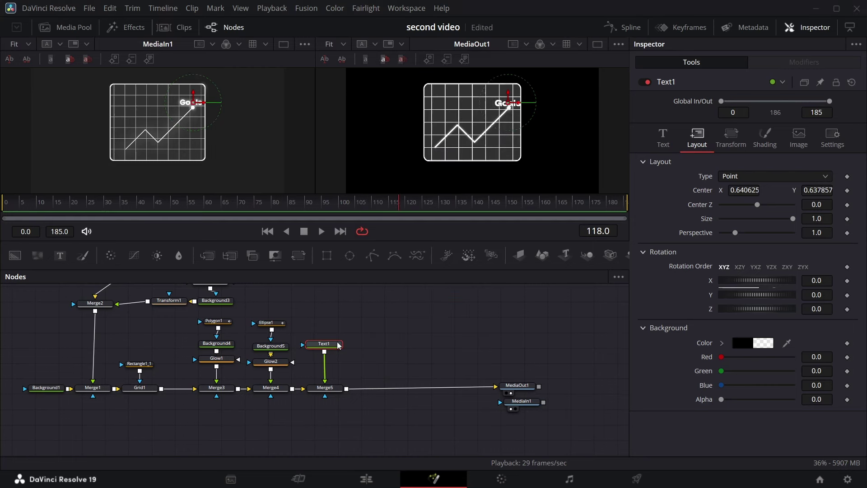
# Keyframe Text1's Write On End at 0.0 on frame 95 and 1.0 on frame 105
pyautogui.click(324, 202)
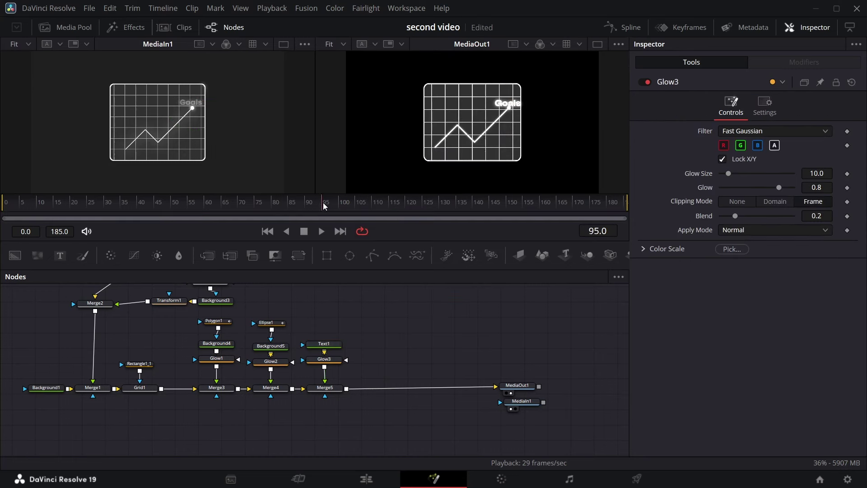
pyautogui.click(335, 347)
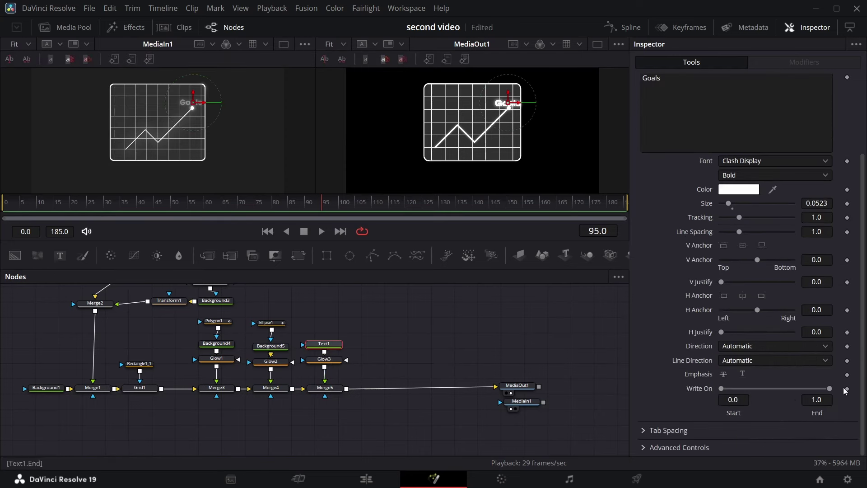
pyautogui.click(847, 388)
pyautogui.moveTo(828, 388); pyautogui.dragTo(650, 390)
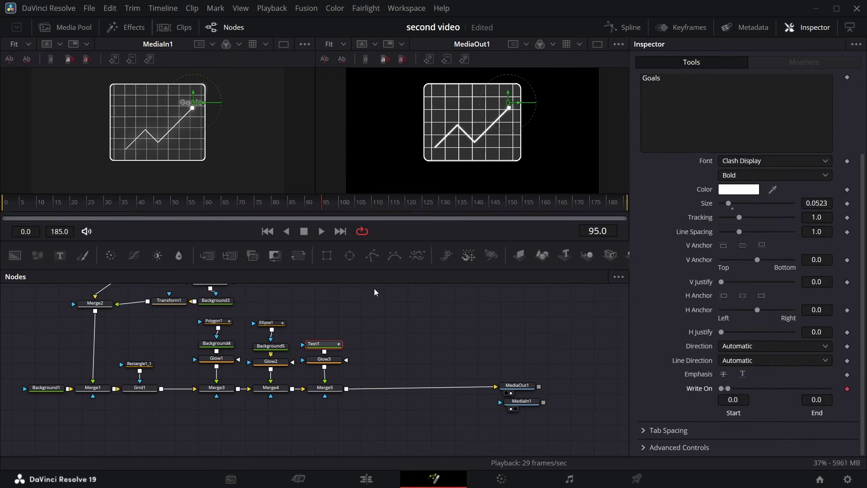
pyautogui.click(354, 204)
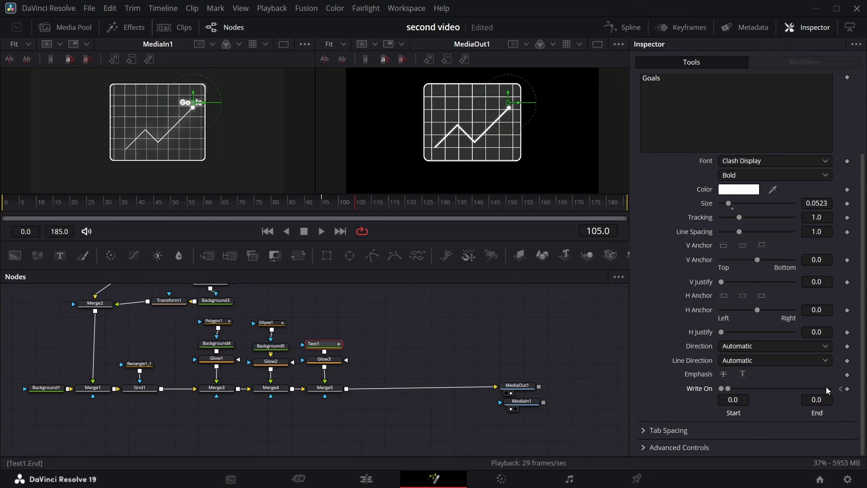
pyautogui.moveTo(728, 388); pyautogui.dragTo(830, 388)
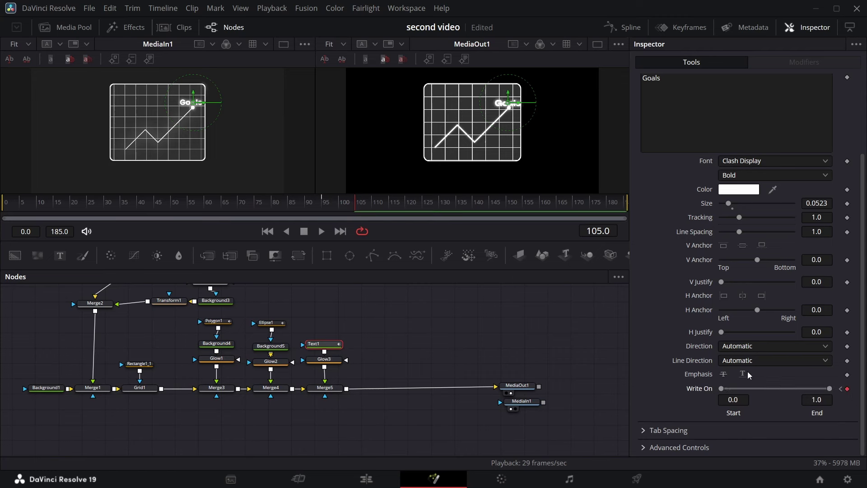
# Smooth all of Text1's Write On keyframes in the spline editor
pyautogui.click(624, 27)
pyautogui.click(578, 277)
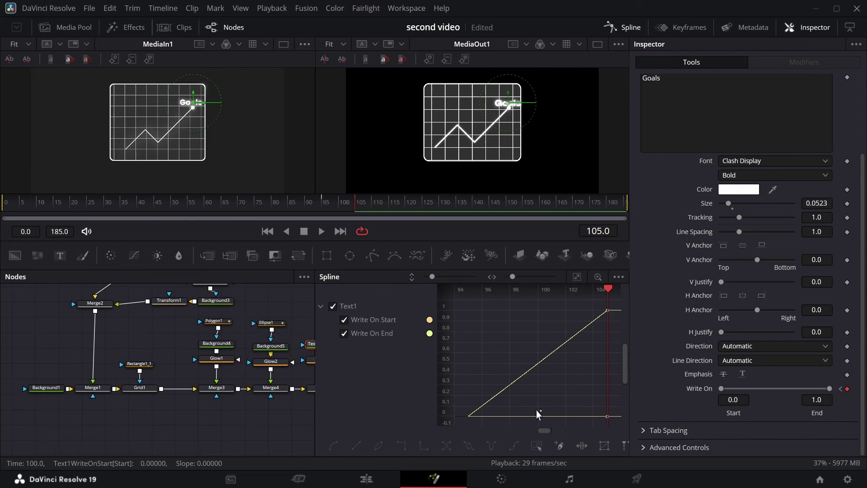
pyautogui.click(536, 446)
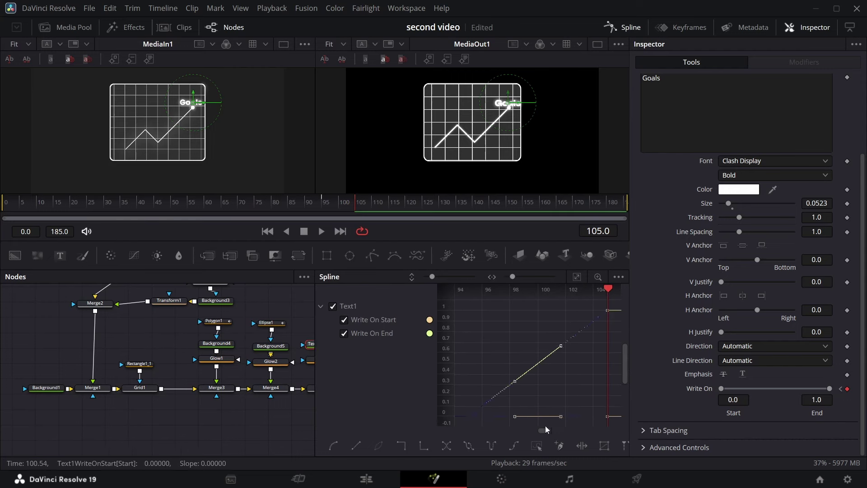
pyautogui.press('s')
pyautogui.click(629, 30)
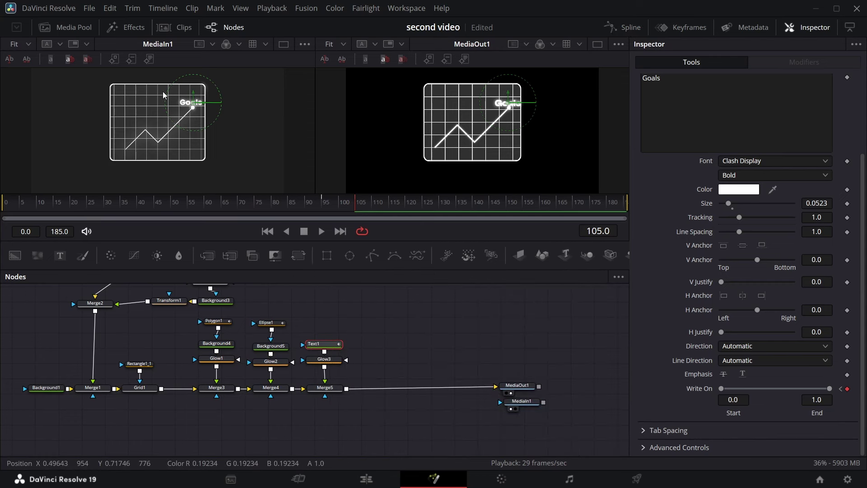
# Play back the animation from the first frame and compare it with the reference clip
pyautogui.click(7, 209)
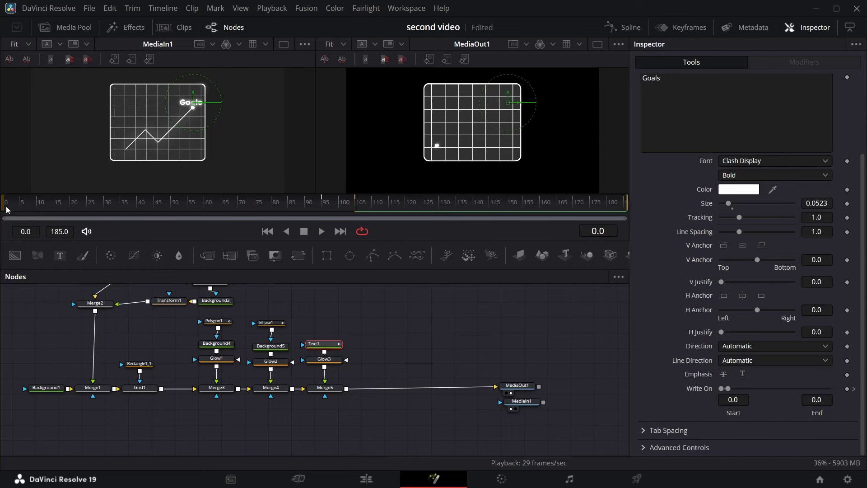
pyautogui.press('space')
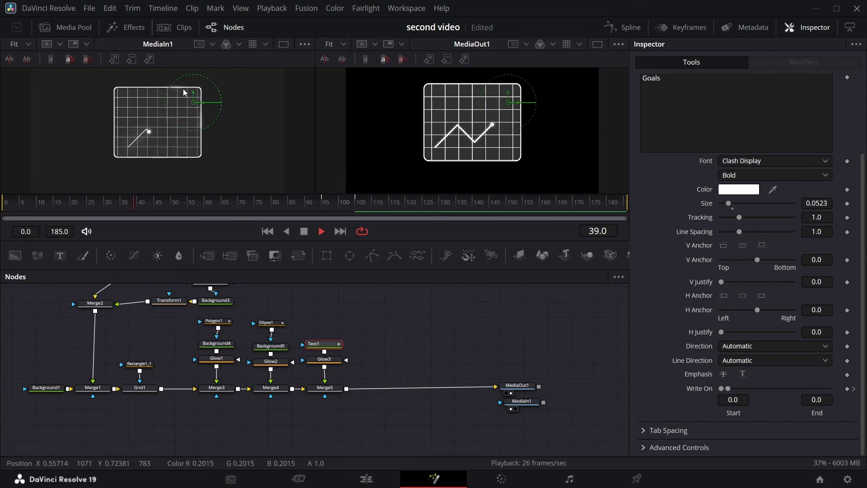
pyautogui.press('space')
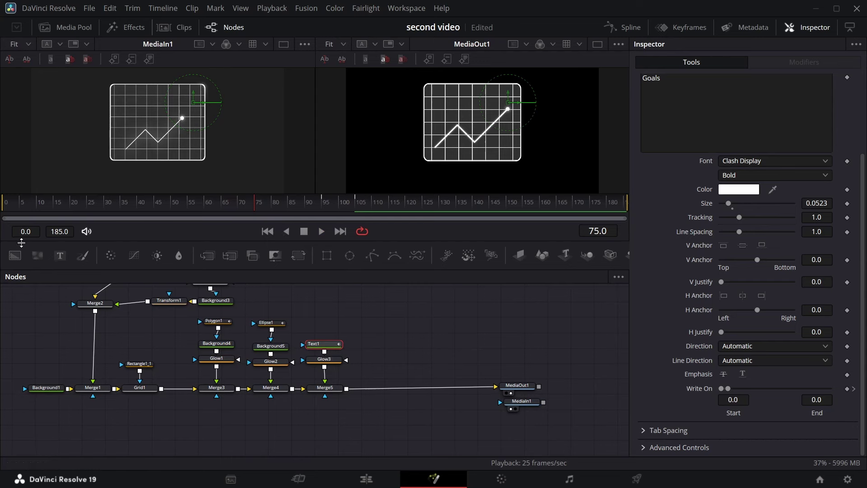
# Add a Glow node between Merge5 and MediaOut1
pyautogui.click(324, 387)
pyautogui.hotkey('shift', 'space')
pyautogui.write('glow')
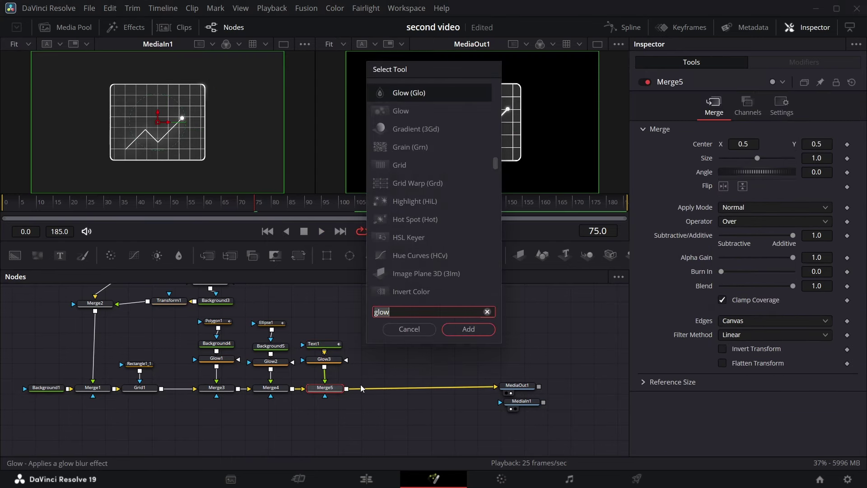
pyautogui.press('Return')
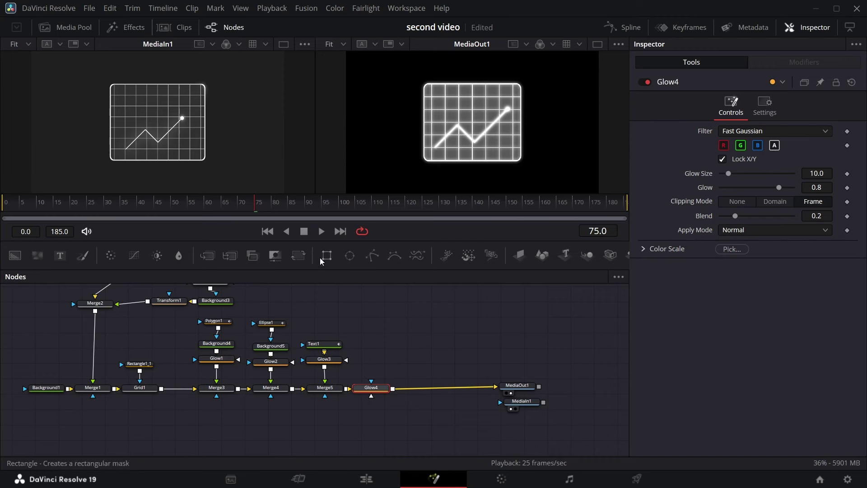
# Mask Glow4 with a rectangle shaped into a vertical strip about 0.04 wide and 0.65 high
pyautogui.moveTo(374, 359)
pyautogui.mouseDown()
pyautogui.moveTo(371, 381)
pyautogui.moveTo(374, 356)
pyautogui.mouseUp()
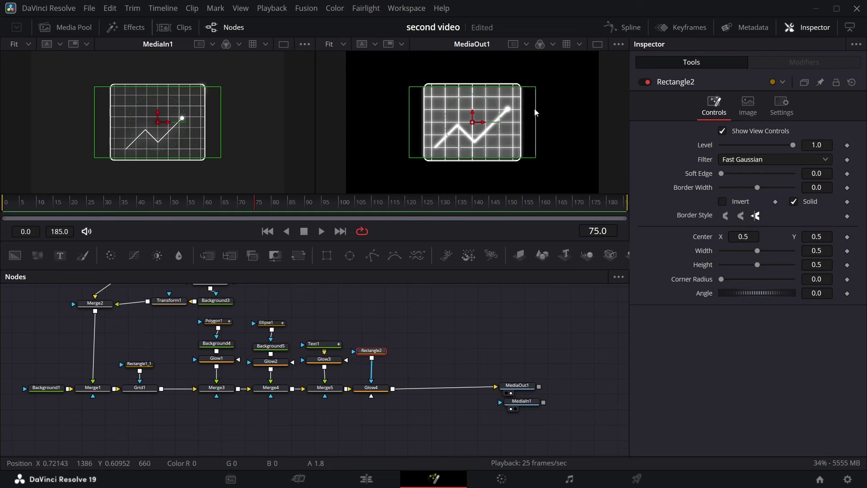
pyautogui.moveTo(536, 112); pyautogui.dragTo(470, 79)
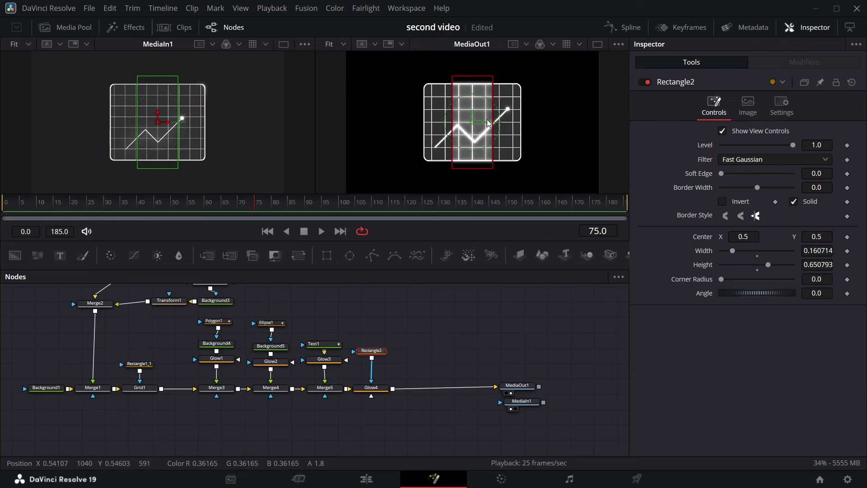
pyautogui.moveTo(492, 122); pyautogui.dragTo(478, 121)
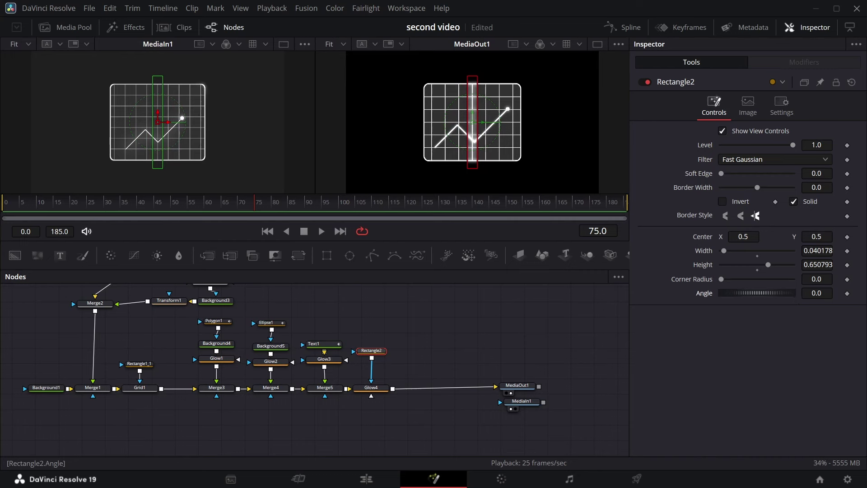
# Rotate the Rectangle2 mask to 19.6 degrees, extend its height to about 0.73 and set its soft edge to about 0.042
pyautogui.moveTo(792, 295); pyautogui.dragTo(865, 295)
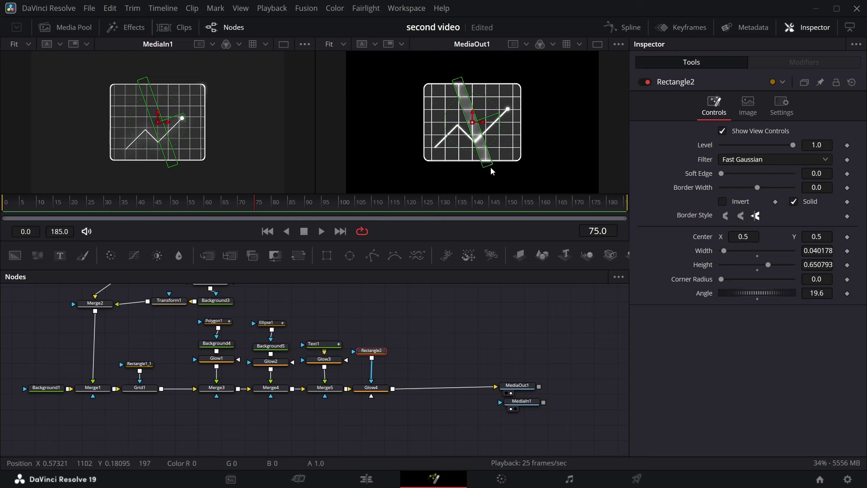
pyautogui.moveTo(489, 165); pyautogui.dragTo(492, 170)
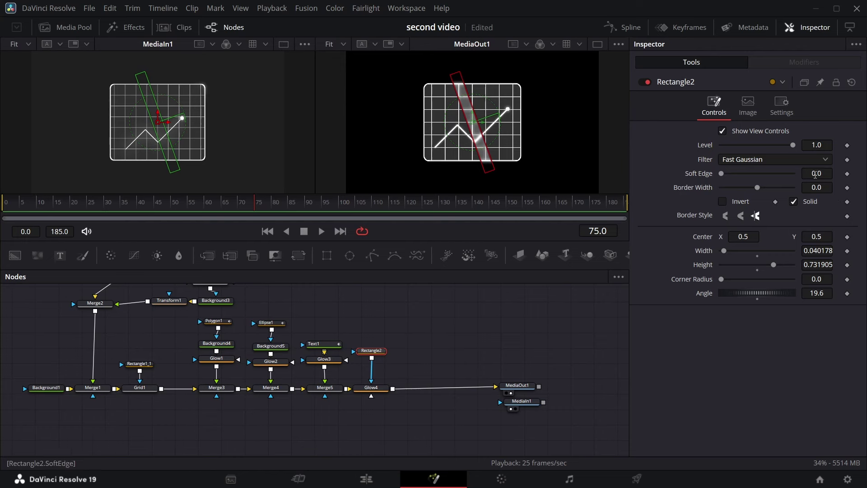
pyautogui.moveTo(815, 174); pyautogui.dragTo(839, 174)
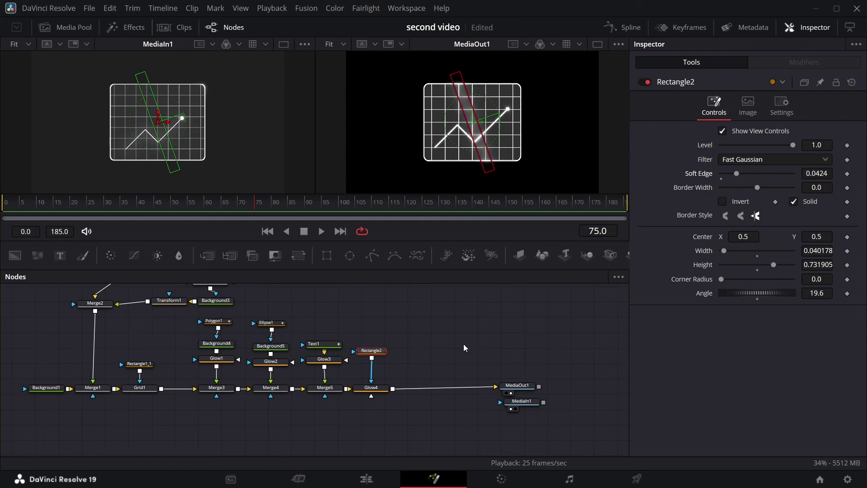
pyautogui.click(484, 335)
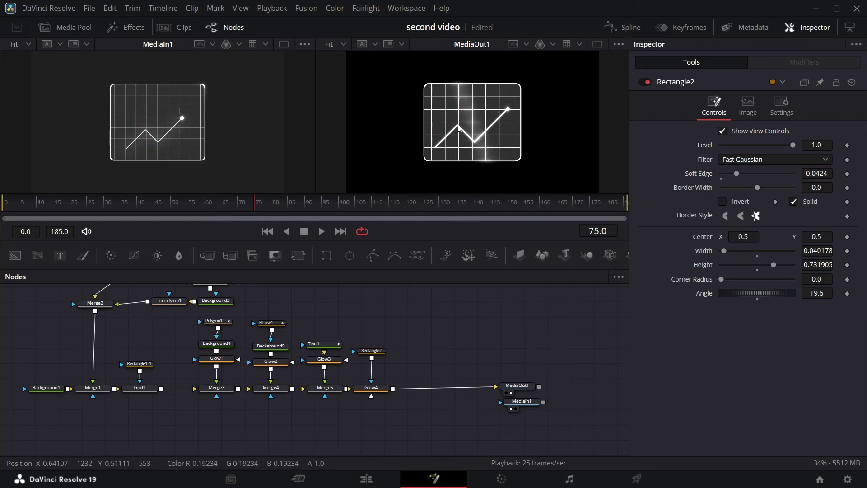
# Set Glow4's apply mode to Threshold with a low threshold of about 0.972, and adjust its glow size
pyautogui.click(378, 389)
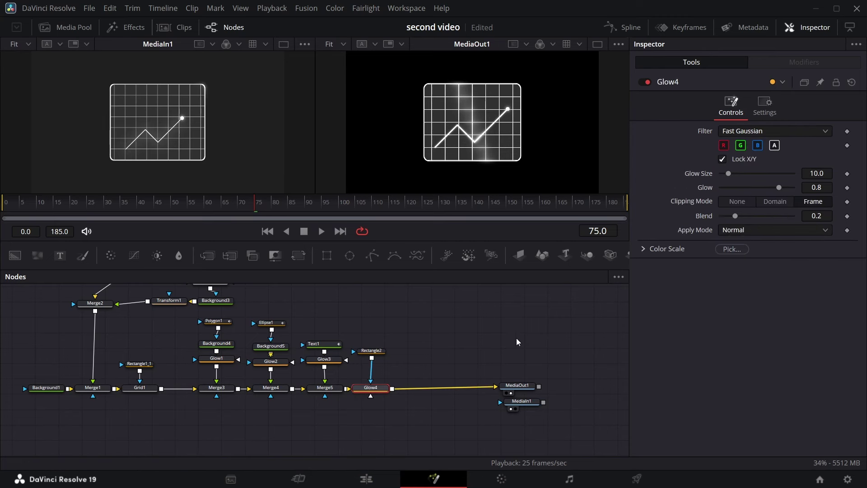
pyautogui.click(825, 231)
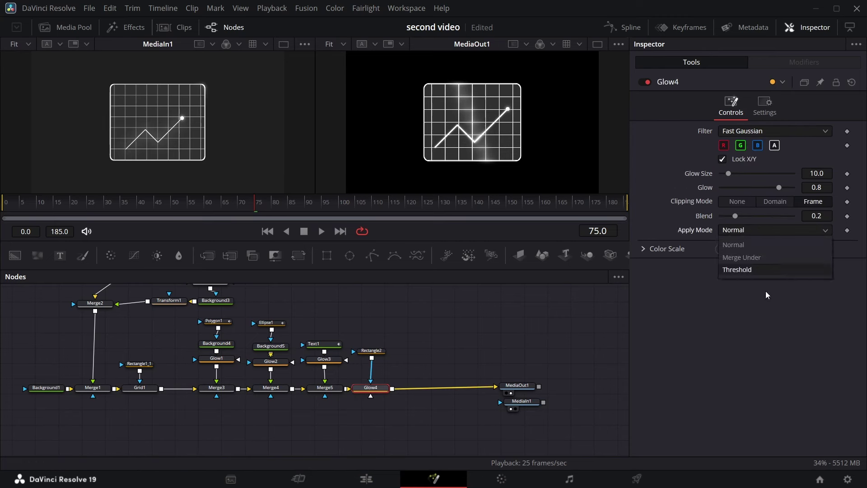
pyautogui.click(771, 268)
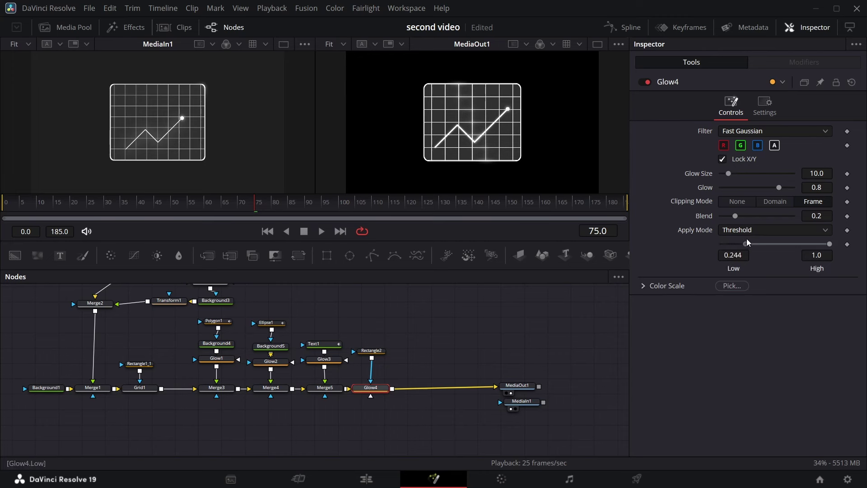
pyautogui.moveTo(746, 241); pyautogui.dragTo(820, 239)
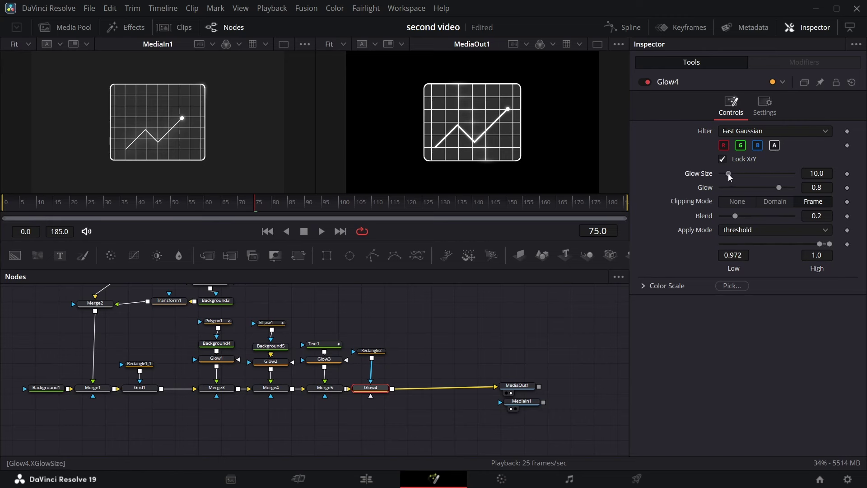
pyautogui.moveTo(735, 175); pyautogui.dragTo(736, 175)
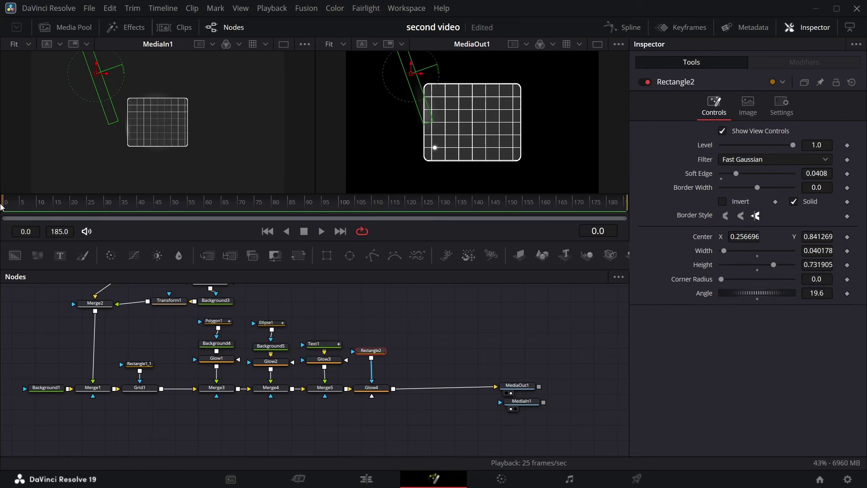
# Keyframe Rectangle2's centre at X 0.1875, Y 0.81 on frame 0 and at X 0.625, Y 1.03 on frame 105
pyautogui.moveTo(411, 73); pyautogui.dragTo(393, 79)
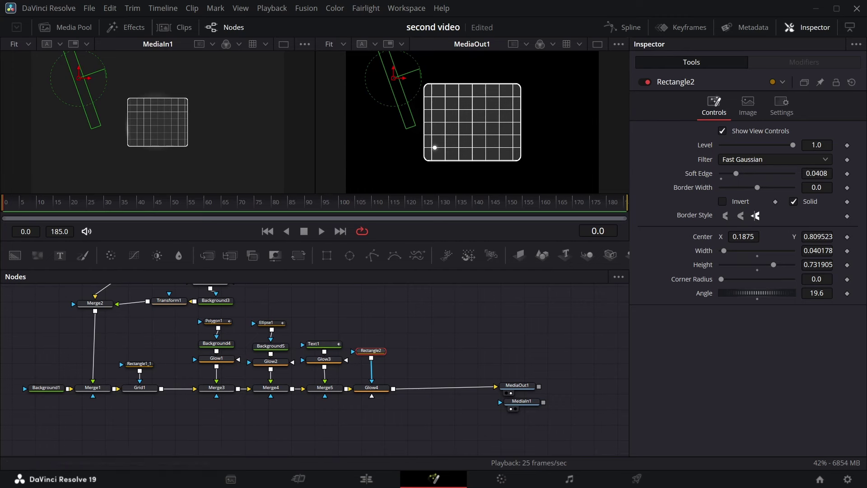
pyautogui.click(847, 236)
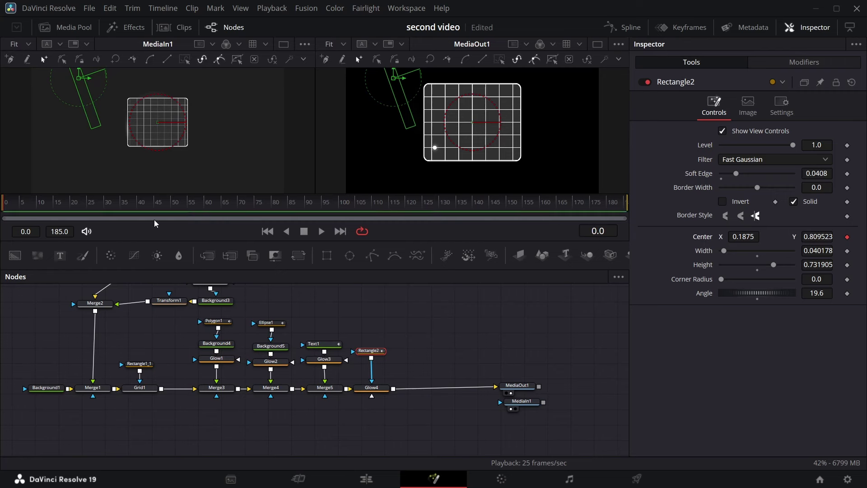
pyautogui.moveTo(7, 211); pyautogui.dragTo(350, 208)
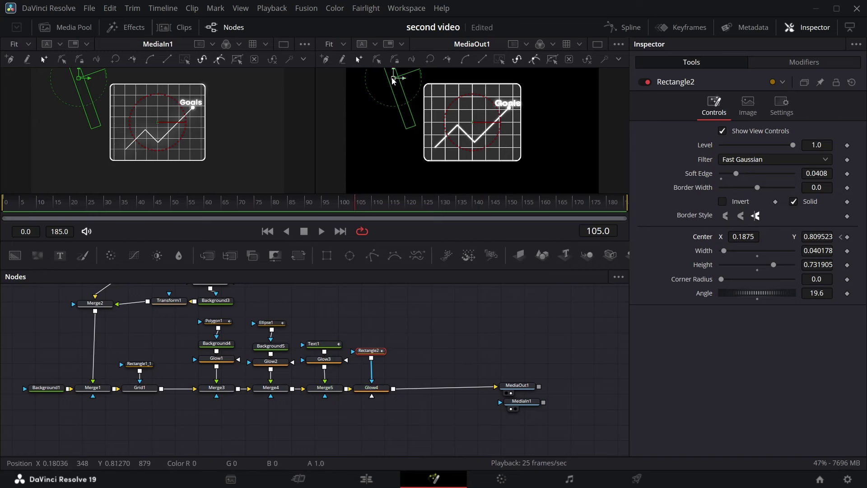
pyautogui.moveTo(400, 79); pyautogui.dragTo(502, 46)
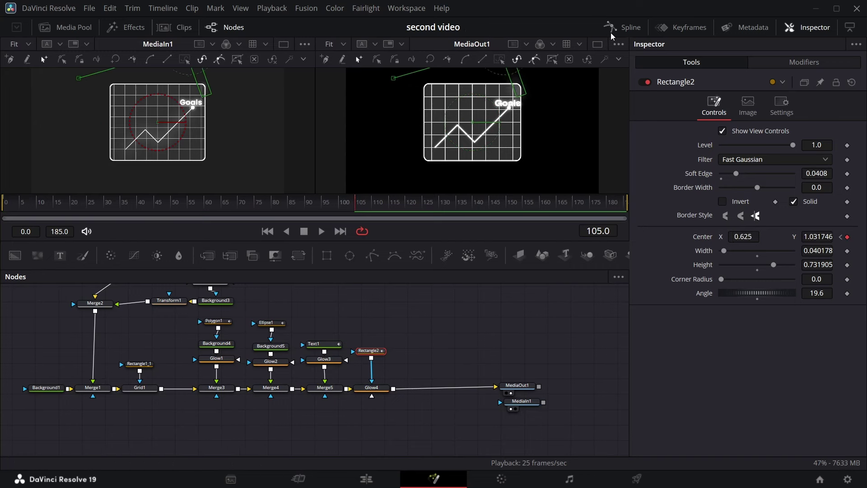
# Ease out Rectangle2's centre displacement curve so its motion slows toward frame 105, and preview the sweep from frame 0
pyautogui.click(623, 27)
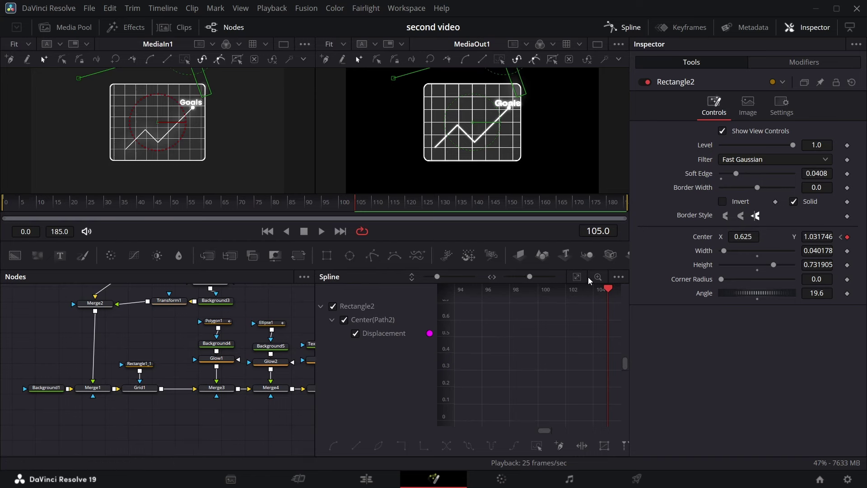
pyautogui.click(572, 277)
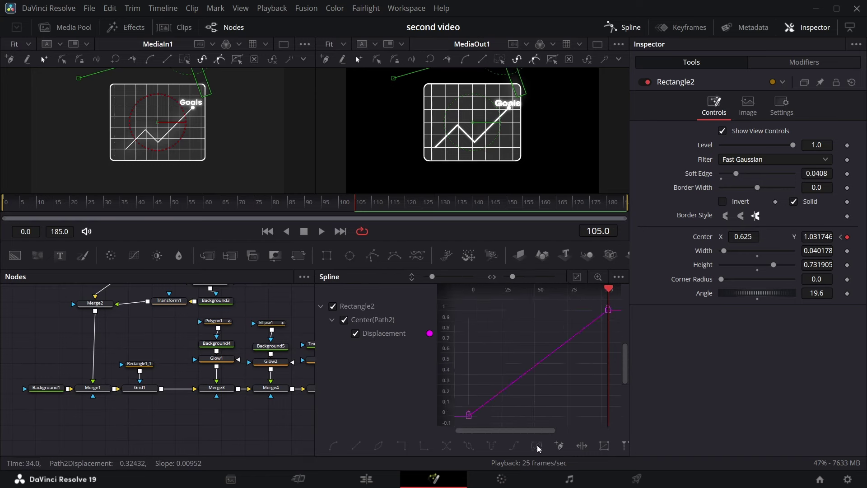
pyautogui.rightClick(497, 357)
pyautogui.moveTo(541, 243)
pyautogui.click(654, 275)
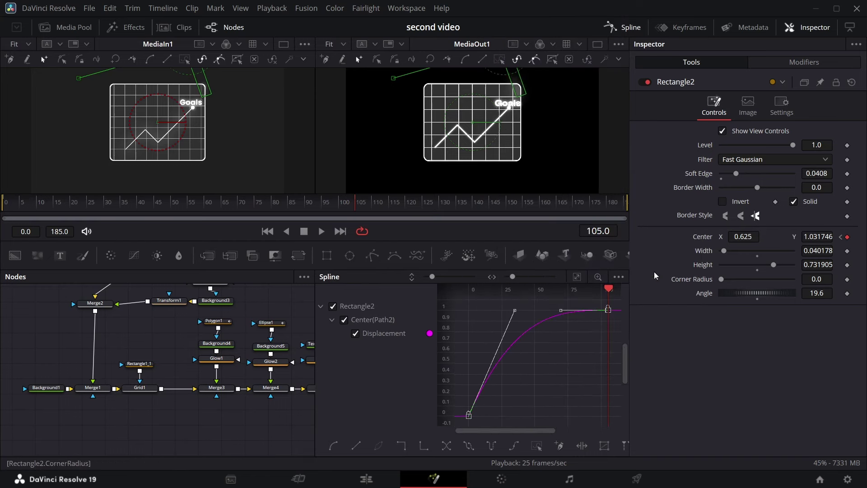
pyautogui.click(630, 33)
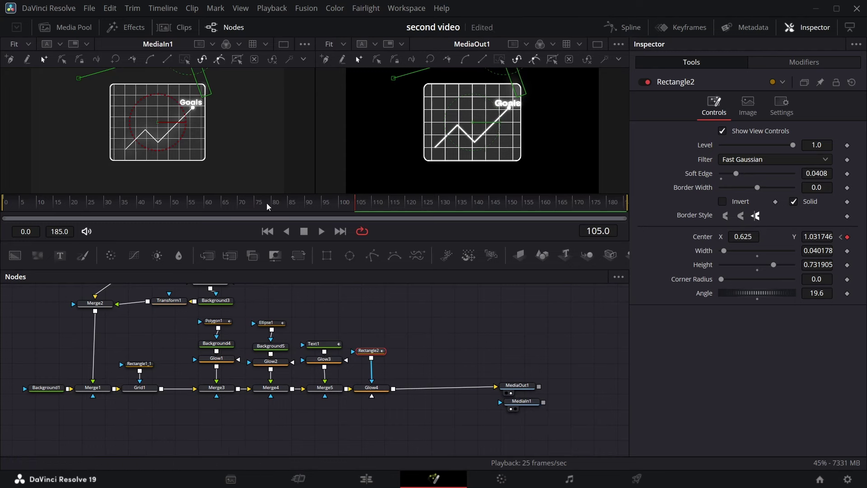
pyautogui.click(6, 209)
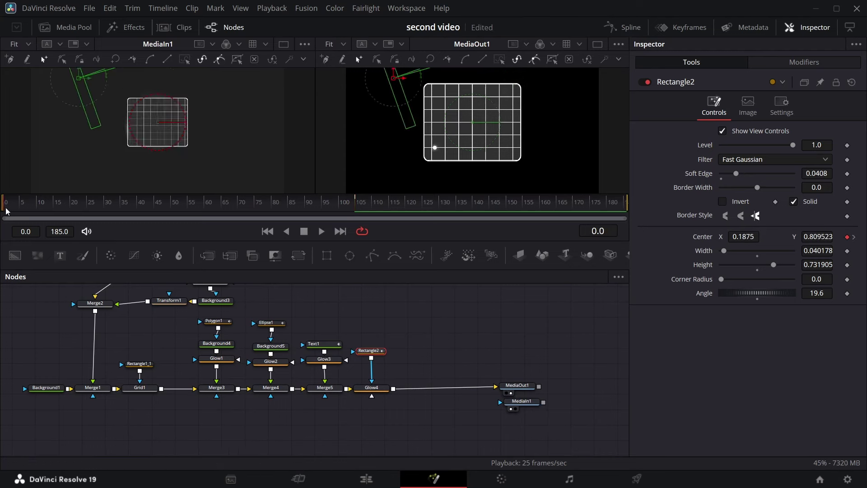
pyautogui.press('space')
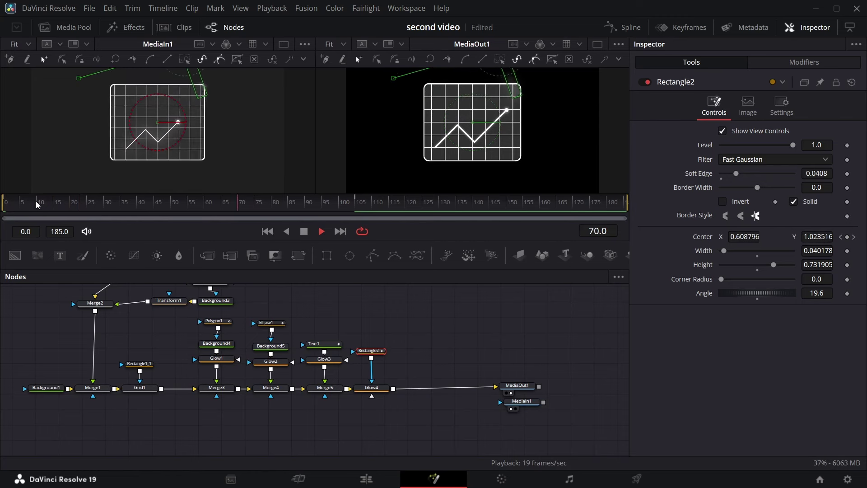
pyautogui.press('space')
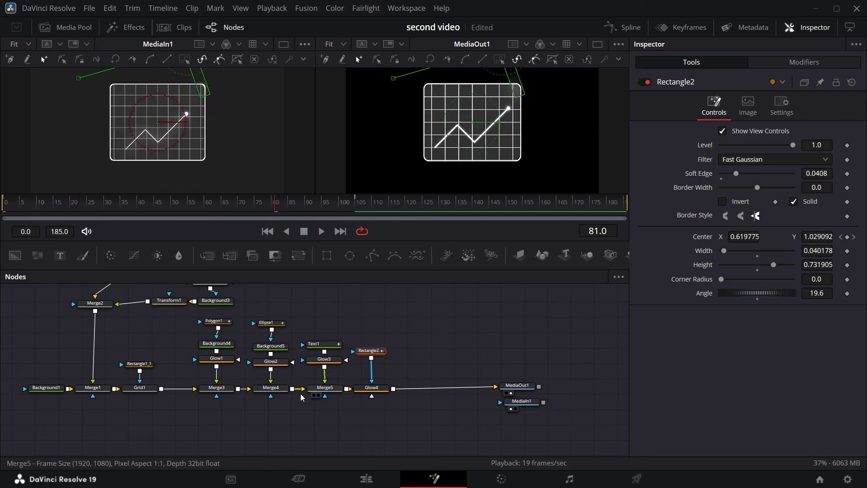
# Keyframe Ellipse1's level at 0.0 on frame 0 and 1.0 on frame 1, and play the animation from the start
pyautogui.click(270, 323)
pyautogui.click(8, 208)
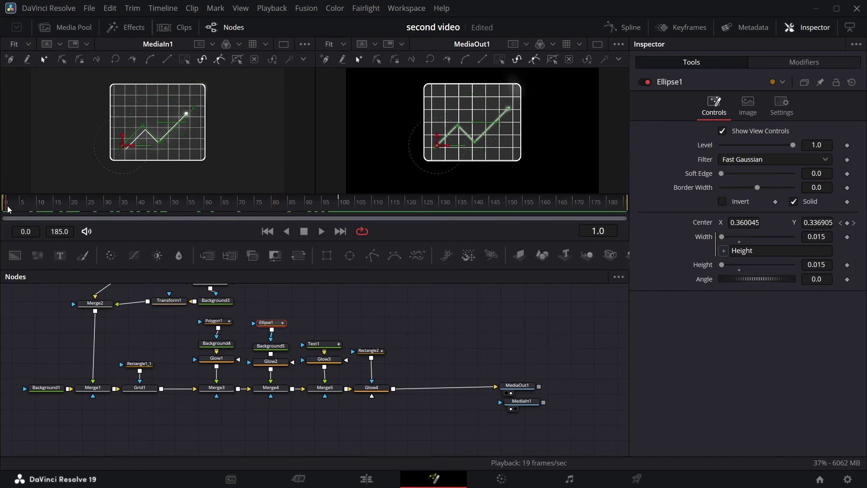
pyautogui.moveTo(8, 208); pyautogui.dragTo(3, 211)
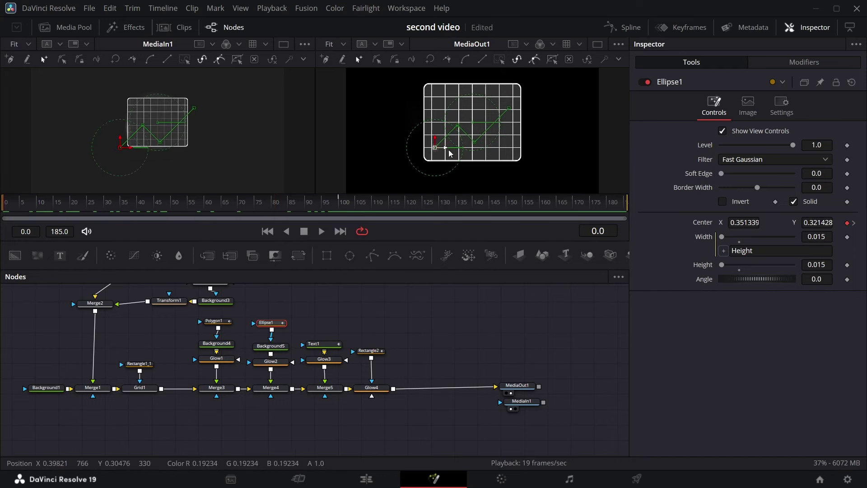
pyautogui.click(481, 299)
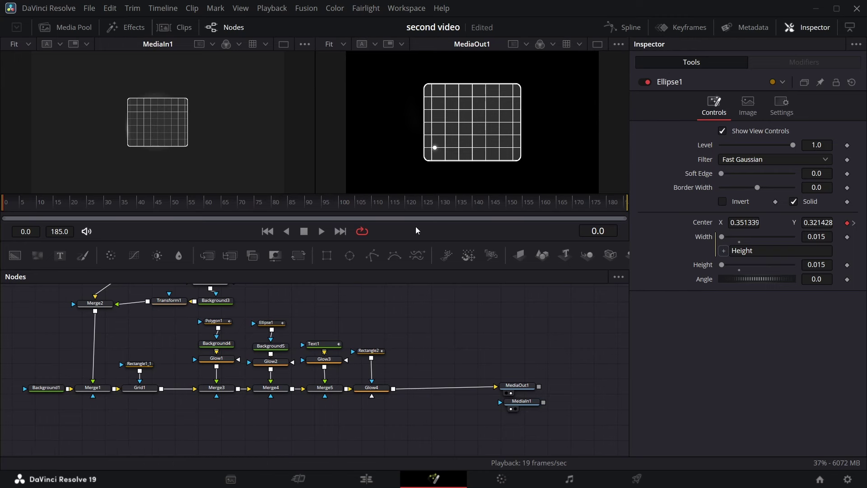
pyautogui.click(847, 145)
pyautogui.moveTo(790, 146); pyautogui.dragTo(606, 168)
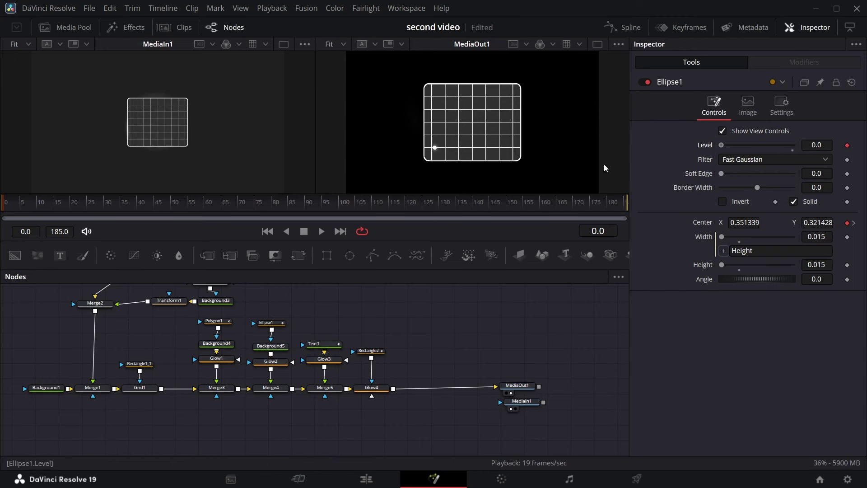
pyautogui.press('Right')
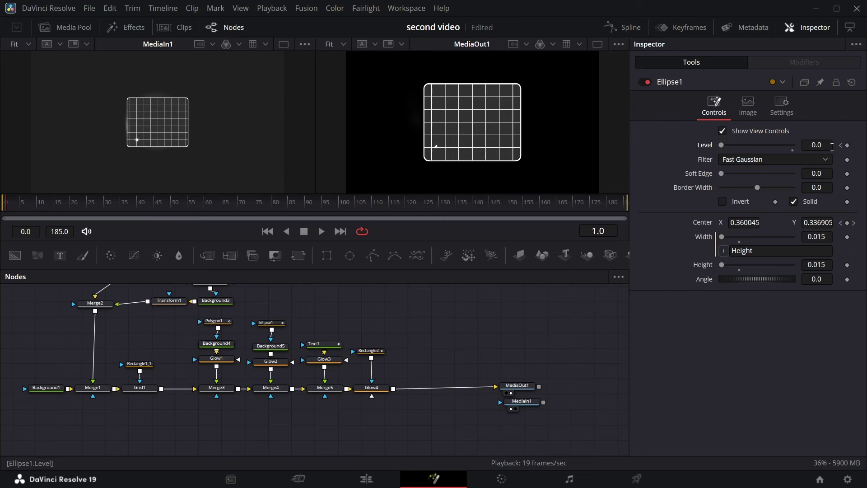
pyautogui.moveTo(721, 145); pyautogui.dragTo(793, 145)
pyautogui.click(7, 211)
pyautogui.press('space')
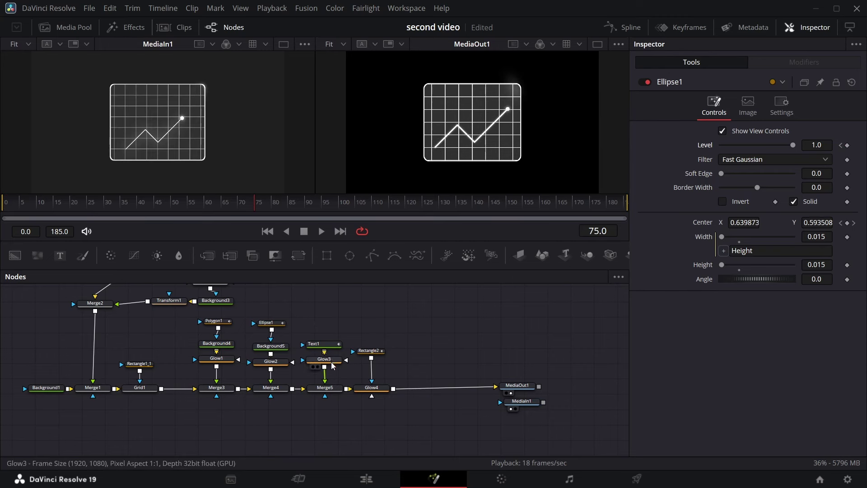
# Set Glow4's low threshold to about 0.906 and play the animation from frame 0
pyautogui.click(371, 387)
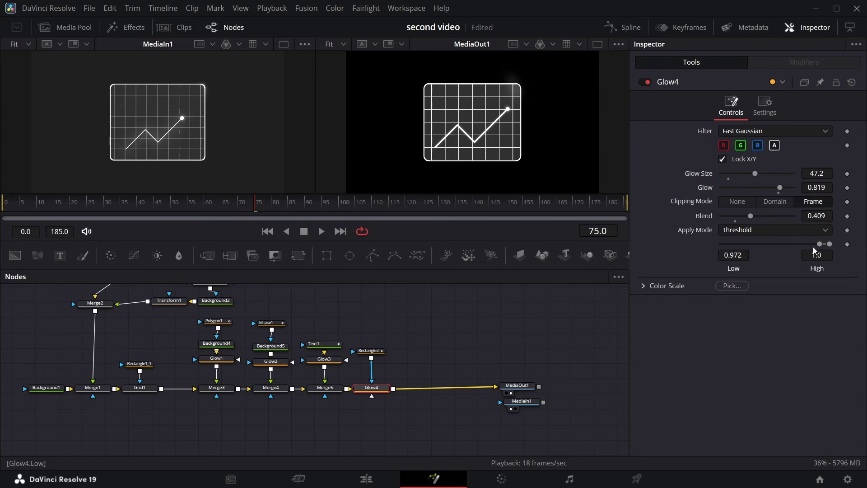
pyautogui.moveTo(815, 247); pyautogui.dragTo(813, 247)
pyautogui.moveTo(255, 207); pyautogui.dragTo(6, 207)
pyautogui.press('space')
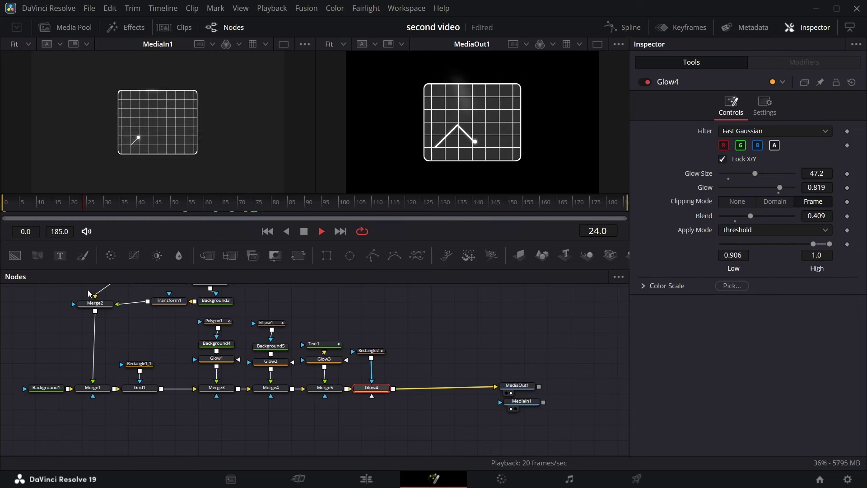
pyautogui.press('space')
# Replay the composition from frame 0 and look over its node tree to examine the finished panel animation
pyautogui.scroll(2, 470, 344)
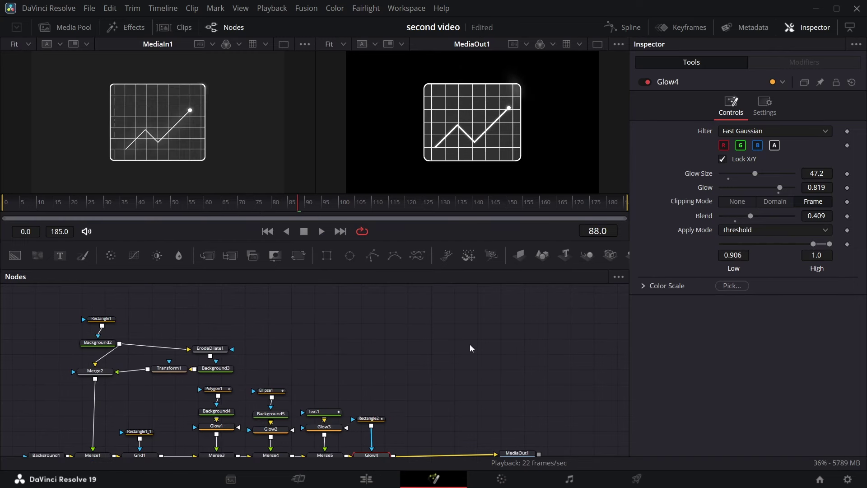
pyautogui.scroll(-3, 470, 344)
pyautogui.scroll(1, 469, 344)
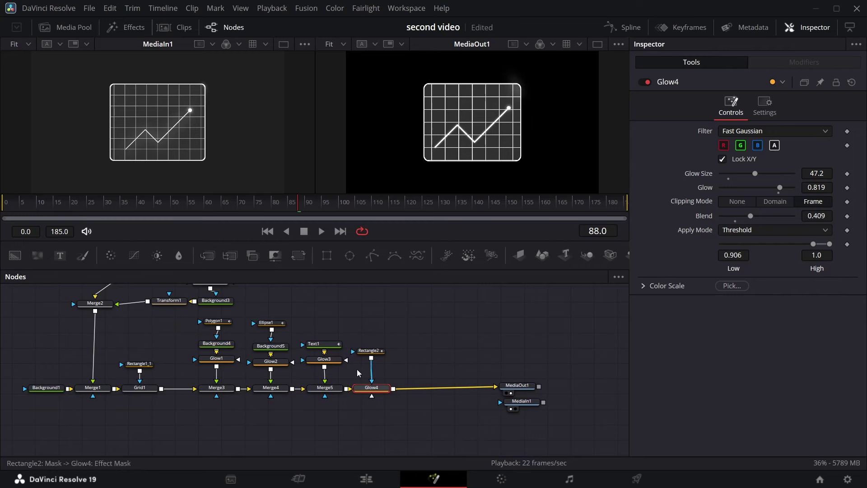
pyautogui.scroll(1, 113, 298)
pyautogui.click(7, 207)
pyautogui.press('space')
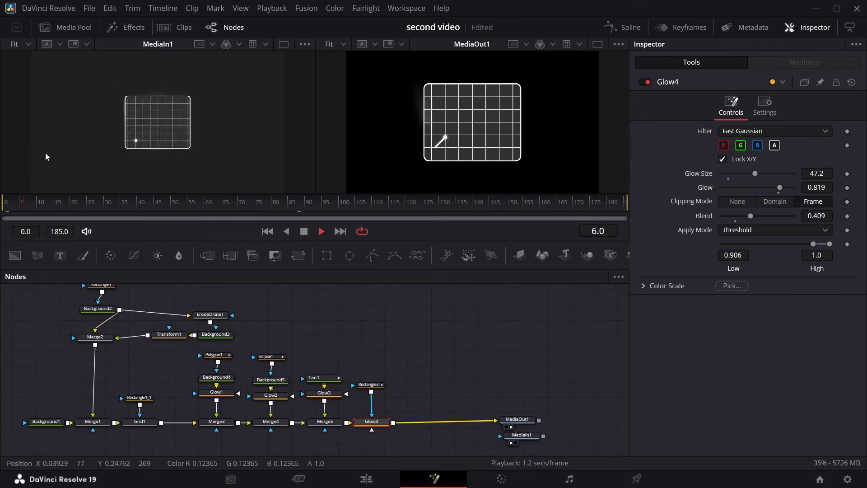
pyautogui.press('space')
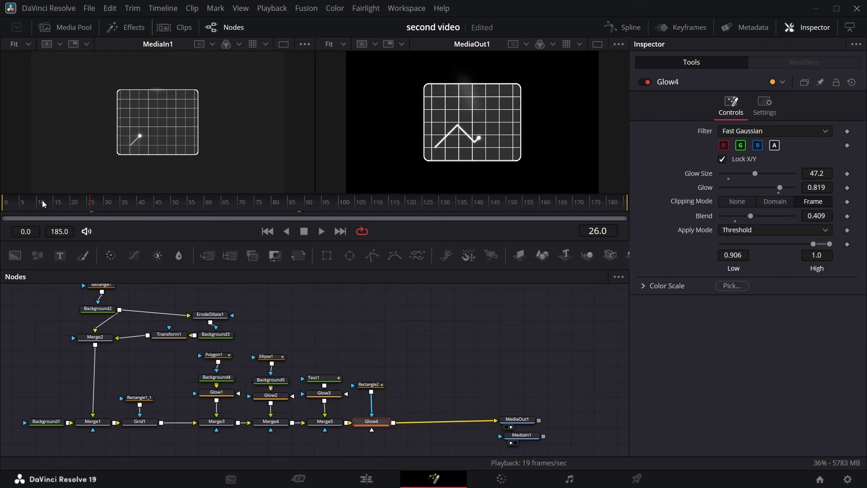
pyautogui.click(6, 206)
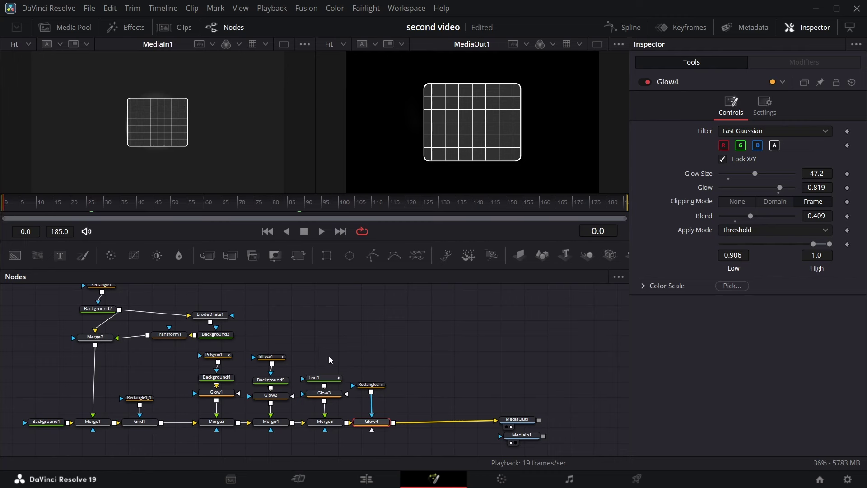
pyautogui.scroll(2, 88, 305)
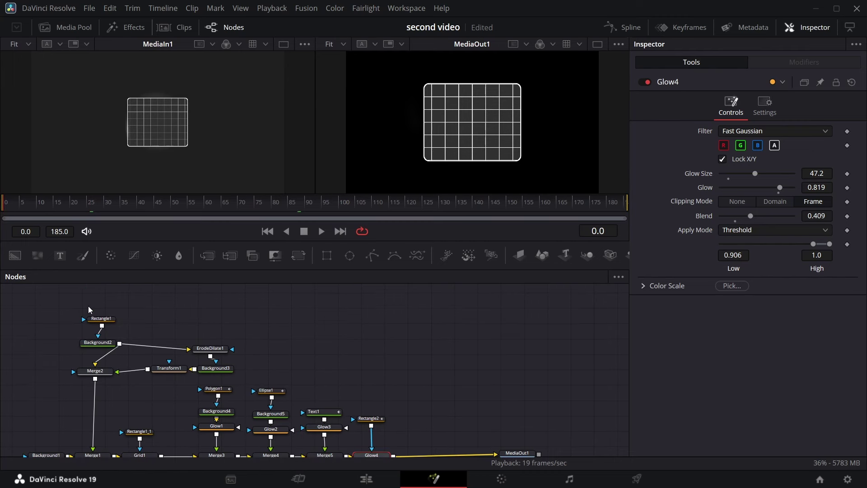
# Disconnect Glow4 from MediaOut1, move the media nodes lower in the graph, and set Background1's alpha to 0
pyautogui.scroll(-5, 101, 304)
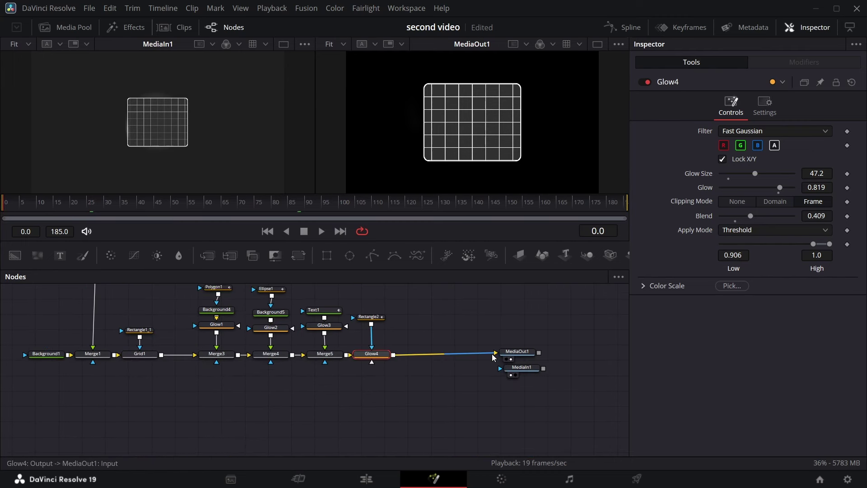
pyautogui.moveTo(493, 353); pyautogui.dragTo(486, 355)
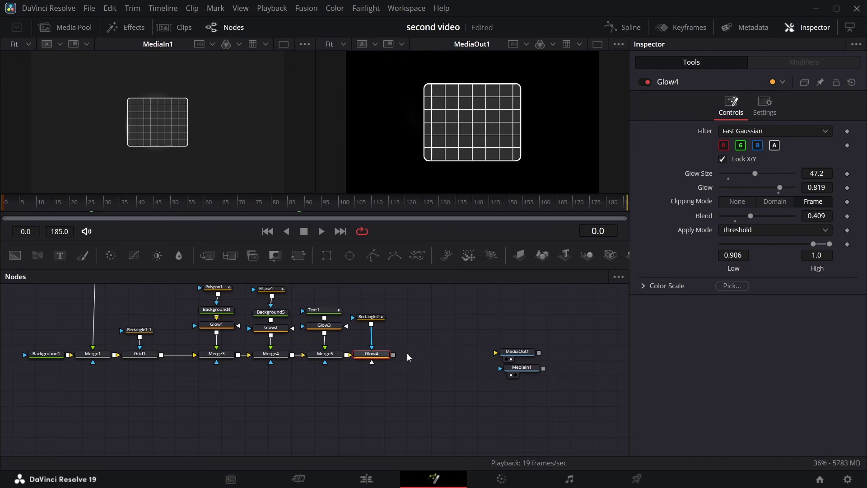
pyautogui.moveTo(542, 329); pyautogui.dragTo(497, 390)
pyautogui.moveTo(521, 356); pyautogui.dragTo(522, 394)
pyautogui.click(40, 354)
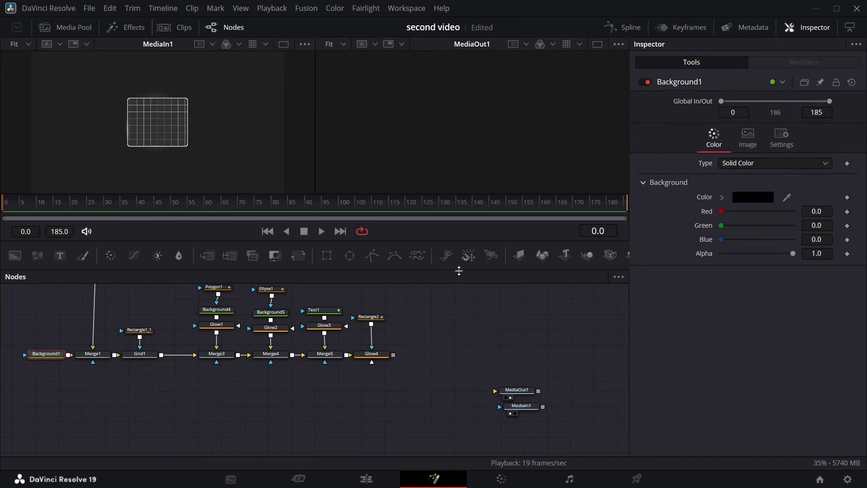
pyautogui.moveTo(791, 253); pyautogui.dragTo(568, 267)
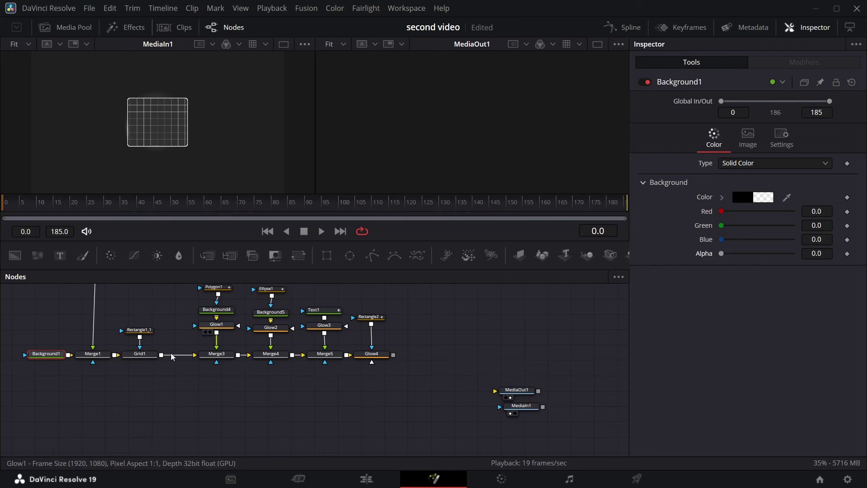
# Add a new Background node, merge Glow4's output over it, and connect the merge to MediaOut1
pyautogui.moveTo(17, 260); pyautogui.dragTo(31, 362)
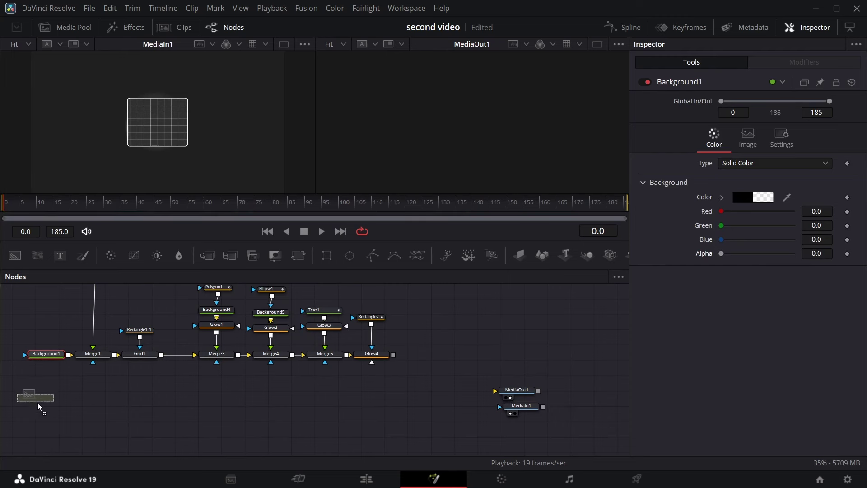
pyautogui.moveTo(66, 424); pyautogui.dragTo(307, 419)
pyautogui.moveTo(393, 354); pyautogui.dragTo(331, 419)
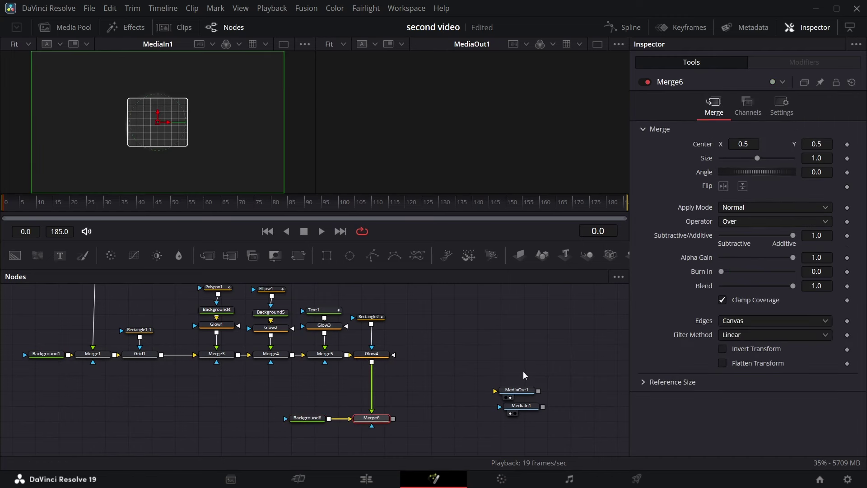
pyautogui.moveTo(522, 376); pyautogui.dragTo(520, 424)
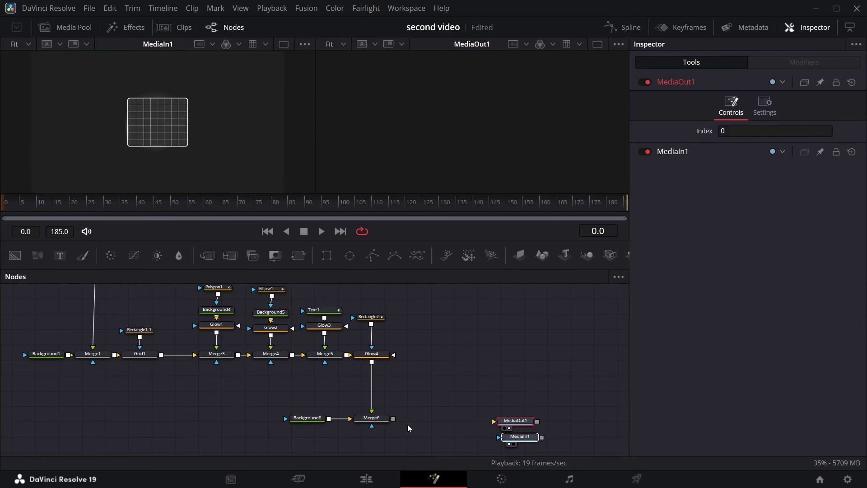
pyautogui.moveTo(393, 418); pyautogui.dragTo(497, 421)
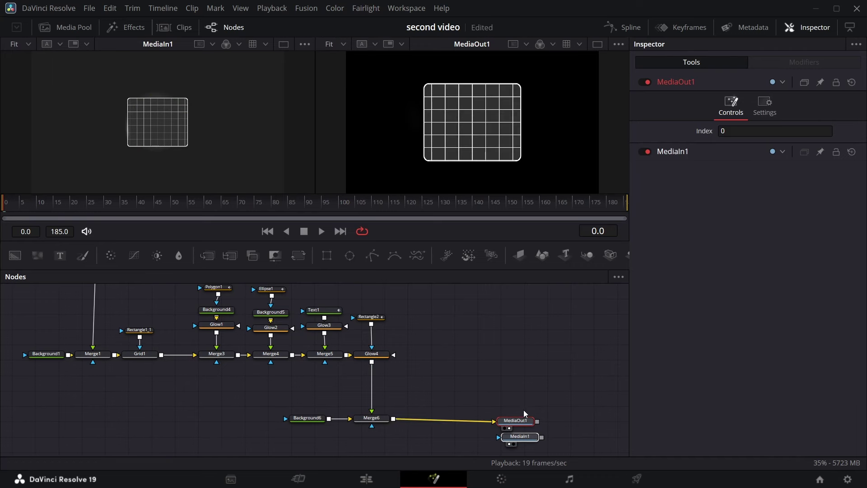
pyautogui.click(523, 443)
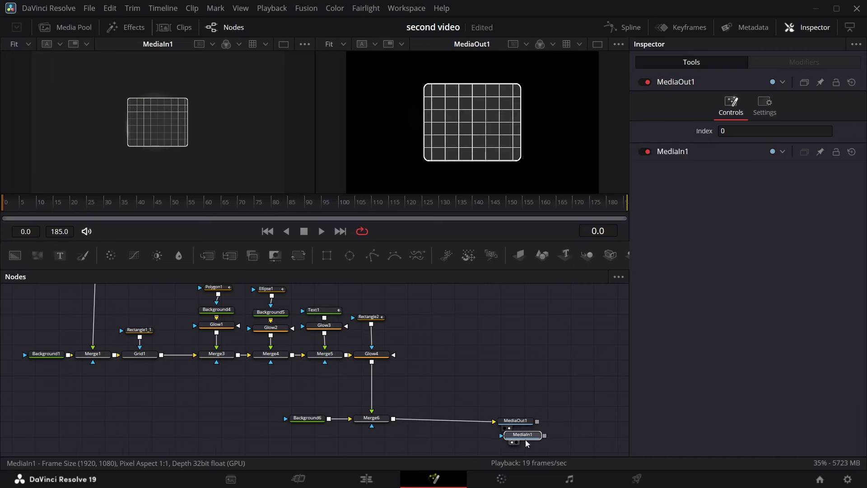
# Insert a Transform node after Glow4 and keyframe its size at 1.0 on frame 0
pyautogui.click(375, 356)
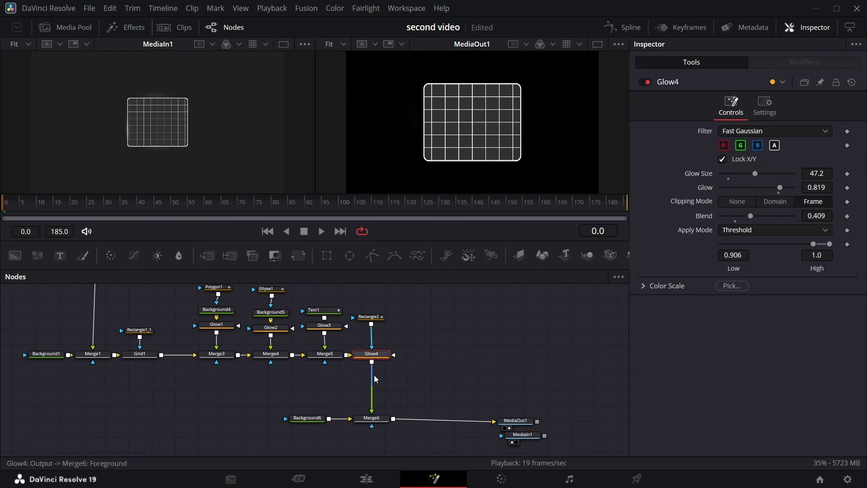
pyautogui.click(295, 254)
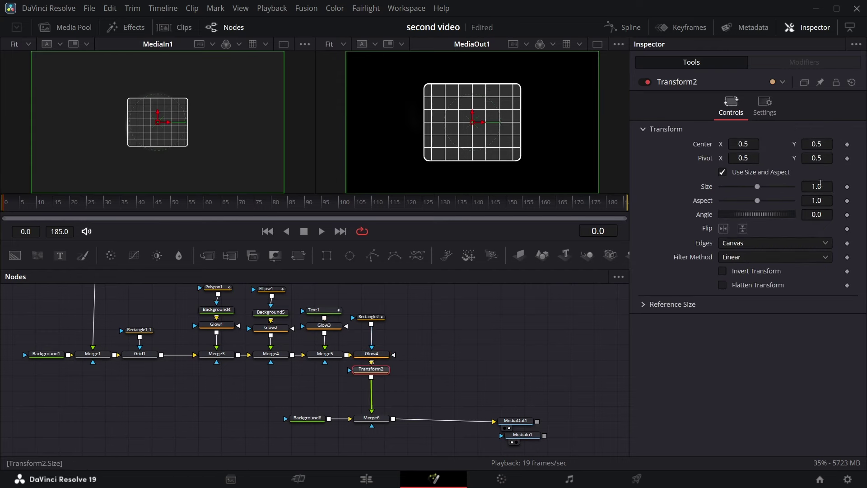
pyautogui.moveTo(827, 189); pyautogui.dragTo(800, 186)
pyautogui.doubleClick(689, 184)
pyautogui.click(847, 187)
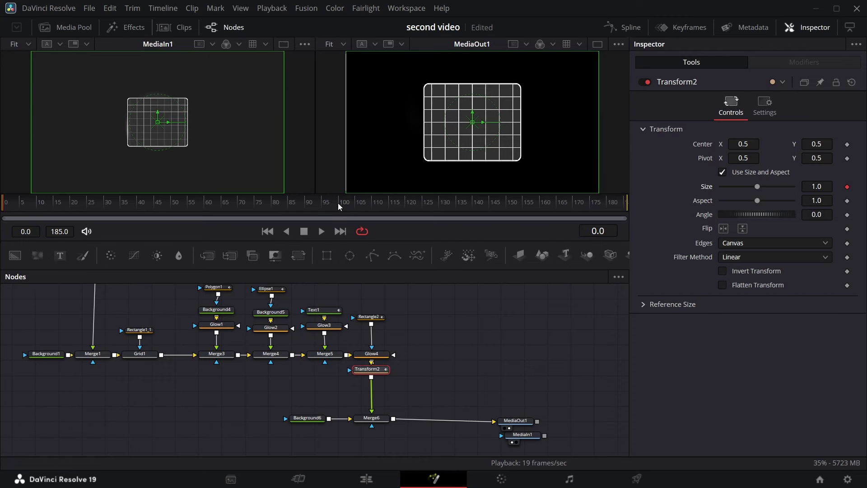
# Keyframe Transform2's size at 1.0 on frame 110, lower its frame 0 key to about 0.6, and preview the scale-up
pyautogui.click(371, 202)
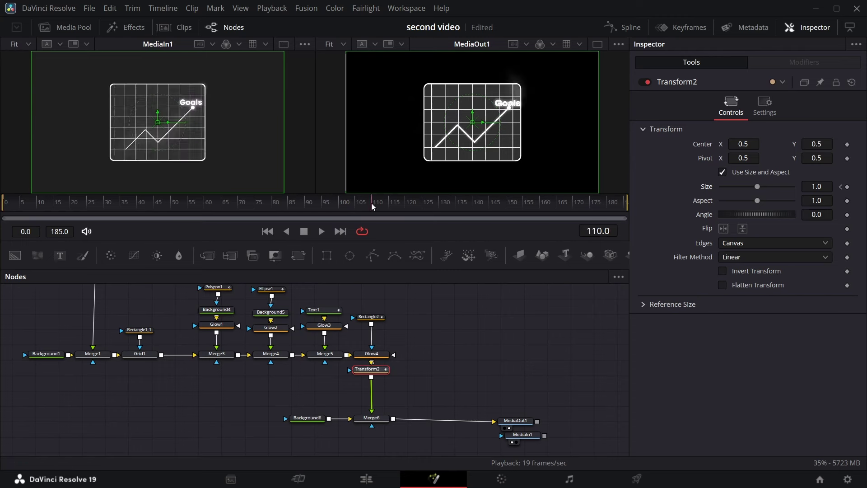
pyautogui.click(842, 187)
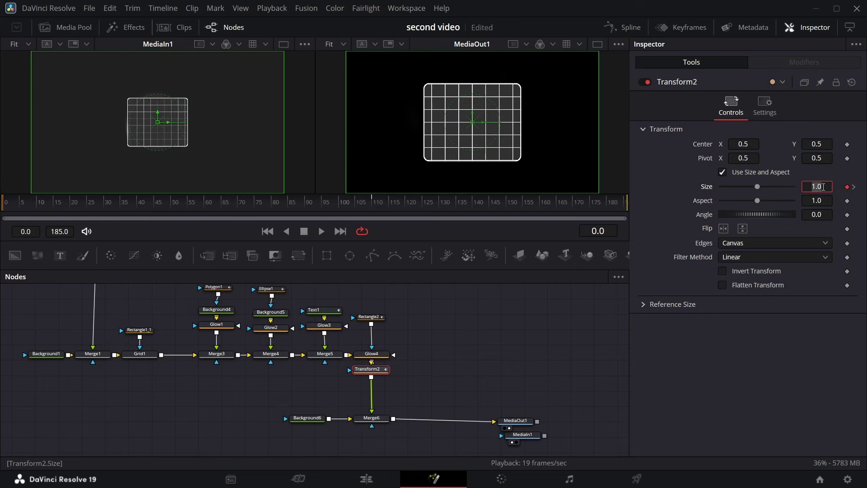
pyautogui.moveTo(822, 187)
pyautogui.mouseDown()
pyautogui.moveTo(782, 187)
pyautogui.moveTo(826, 186)
pyautogui.mouseUp()
pyautogui.click(853, 186)
pyautogui.click(722, 172)
pyautogui.click(722, 172)
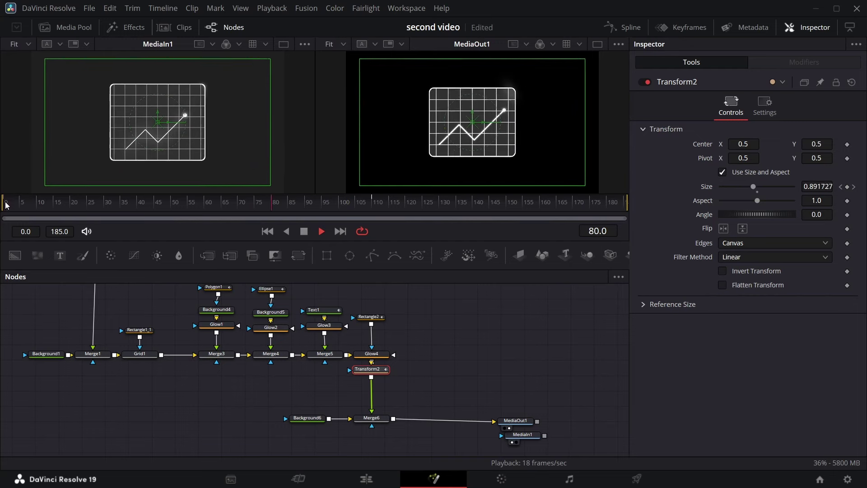
pyautogui.press('space')
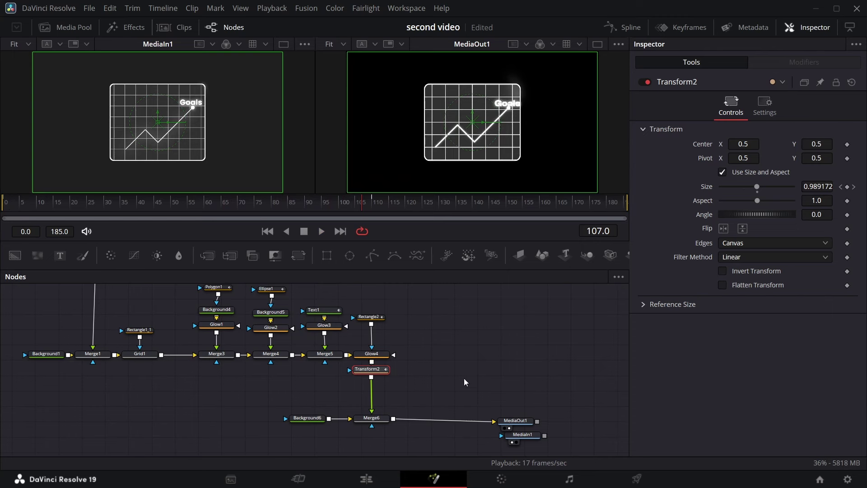
# Apply an ease-out curve to Transform2's size keyframes in the spline editor, and close the editor
pyautogui.click(386, 371)
pyautogui.click(624, 28)
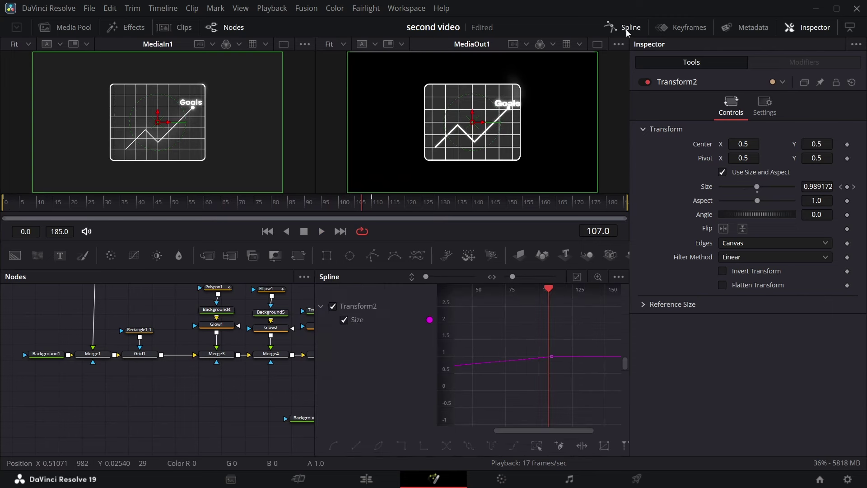
pyautogui.click(576, 277)
pyautogui.click(536, 446)
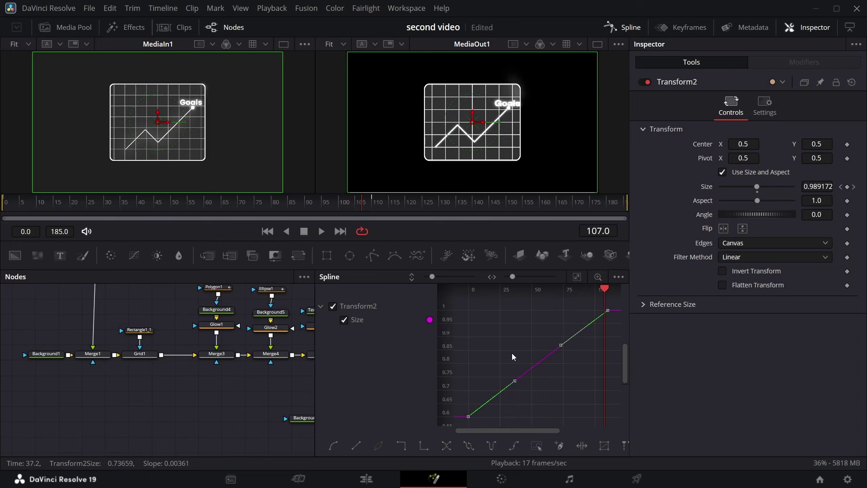
pyautogui.rightClick(511, 353)
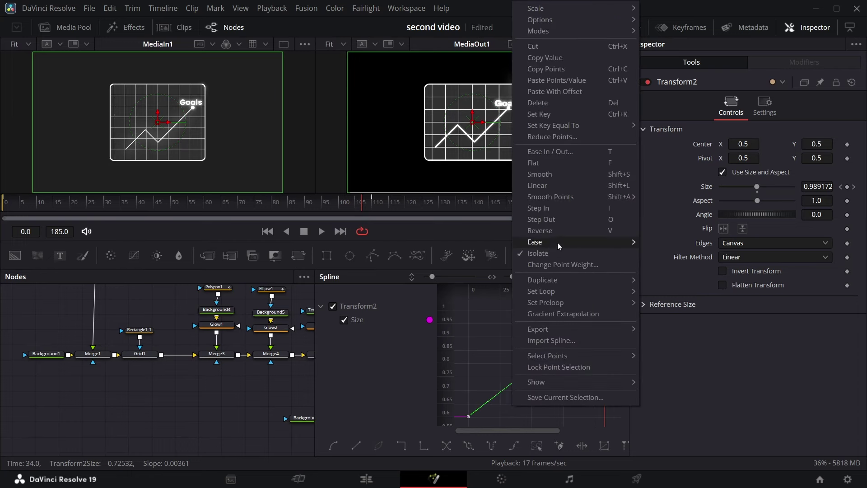
pyautogui.moveTo(557, 242)
pyautogui.click(687, 275)
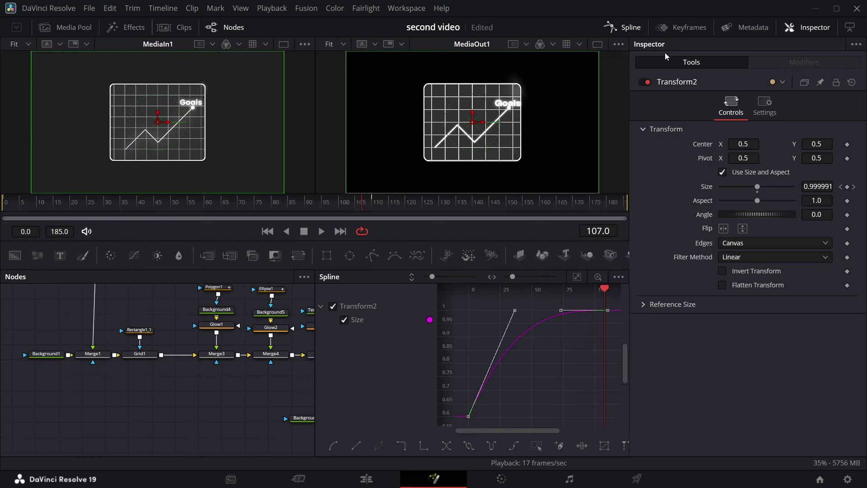
pyautogui.click(623, 27)
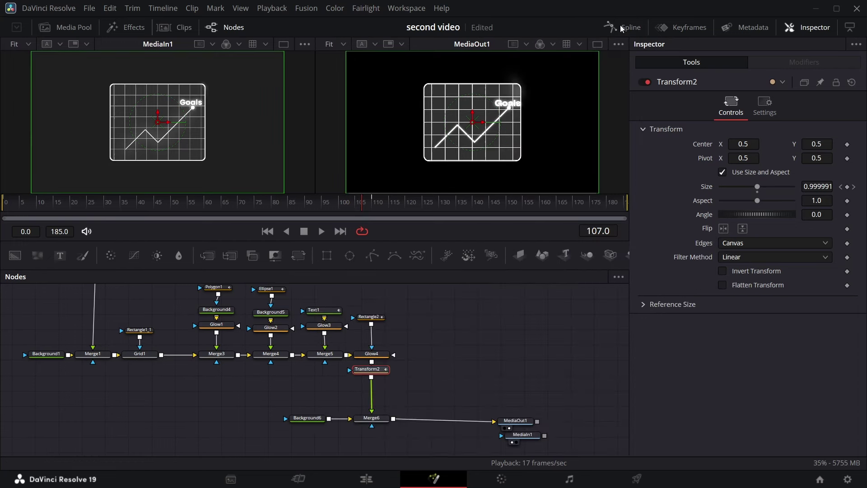
# Replay the eased scale-up from frame 0 several times and save the project
pyautogui.click(6, 207)
pyautogui.press('space')
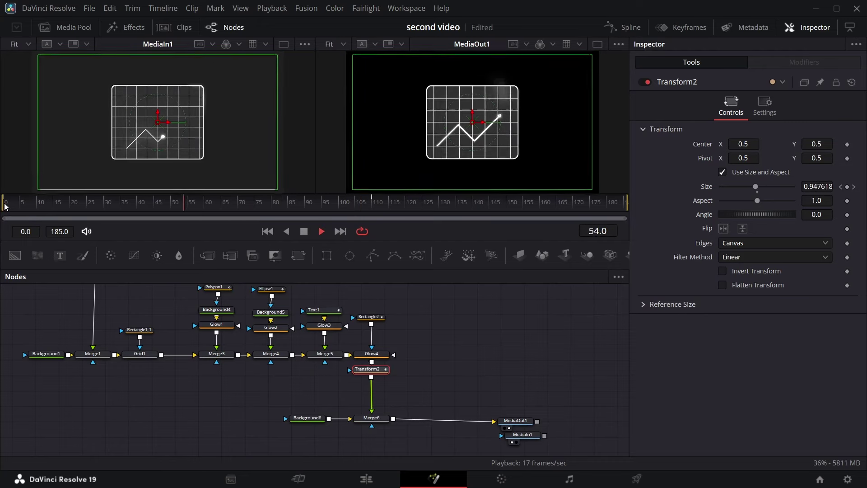
pyautogui.press('space')
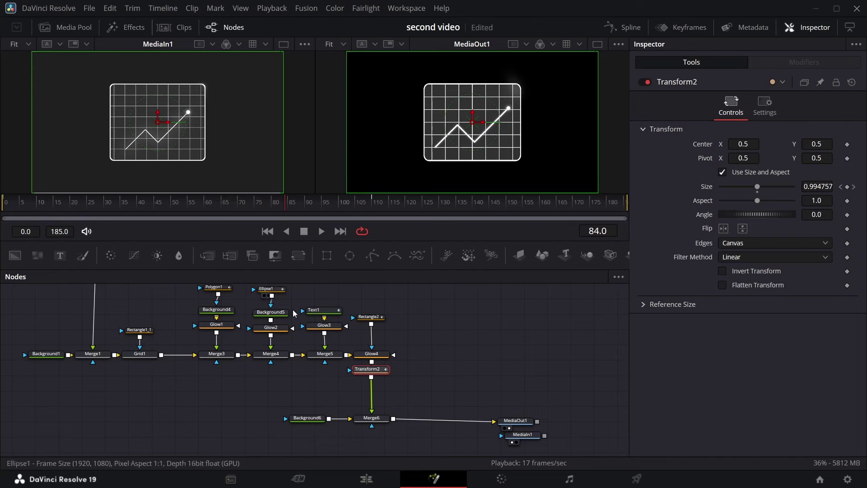
pyautogui.click(7, 208)
pyautogui.press('space')
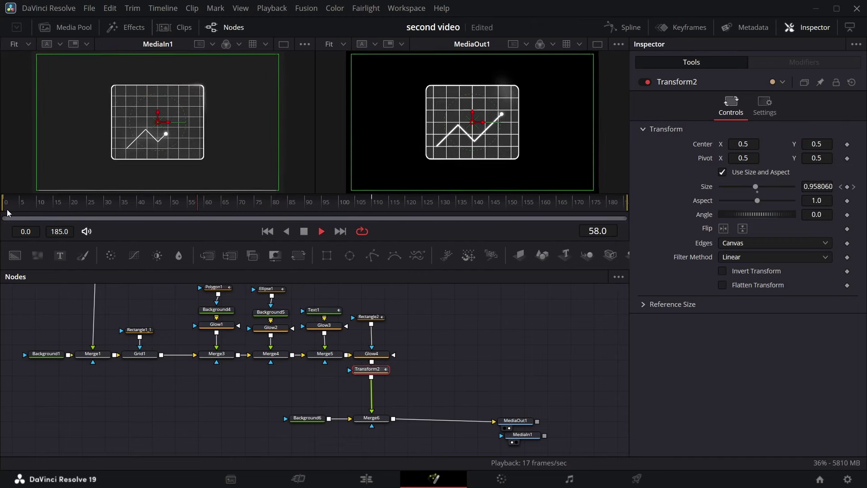
pyautogui.click(6, 208)
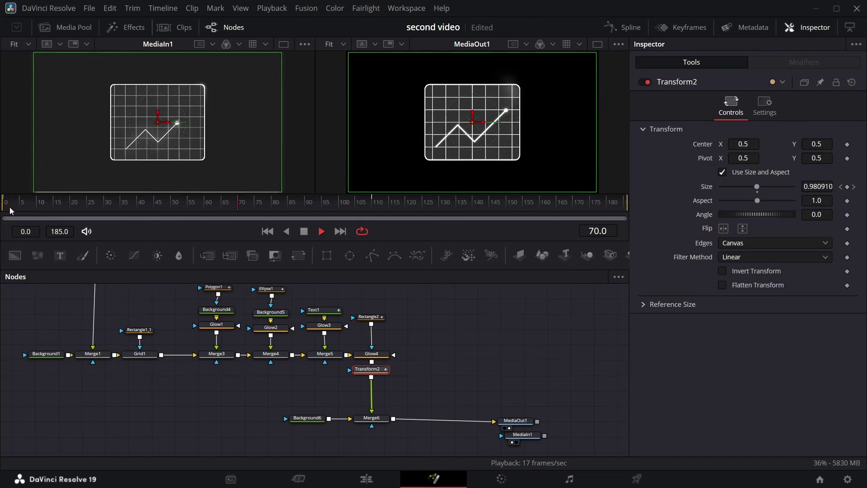
pyautogui.press('space')
pyautogui.hotkey('ctrl', 's')
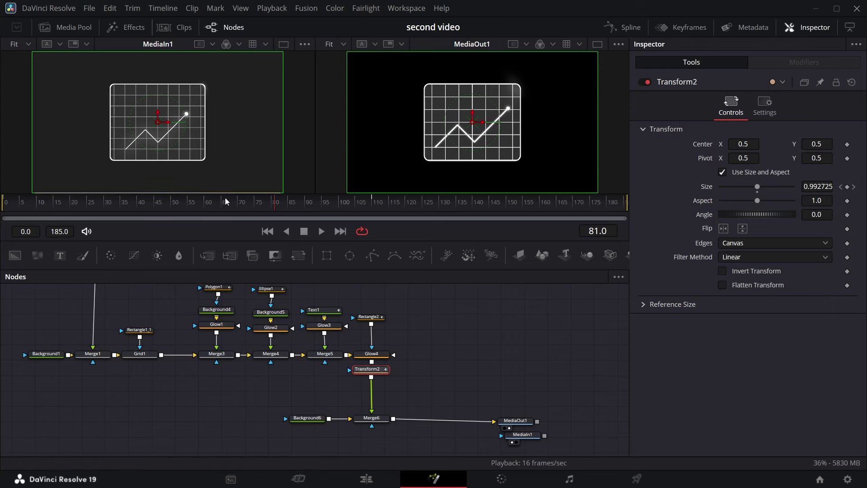